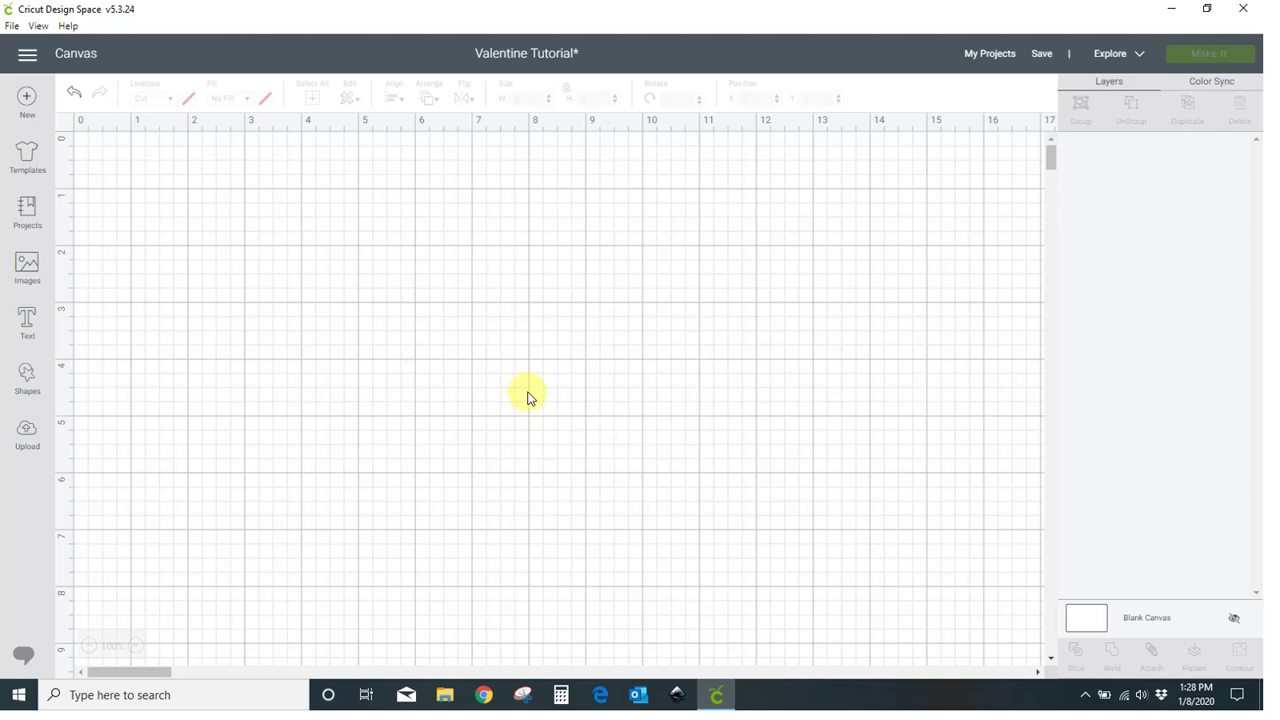
Search projects for 'valentine coloring card' and start customizing the Valentine Coloring Card with Crayons
{"action": "left_click", "coordinate": [27, 215]}
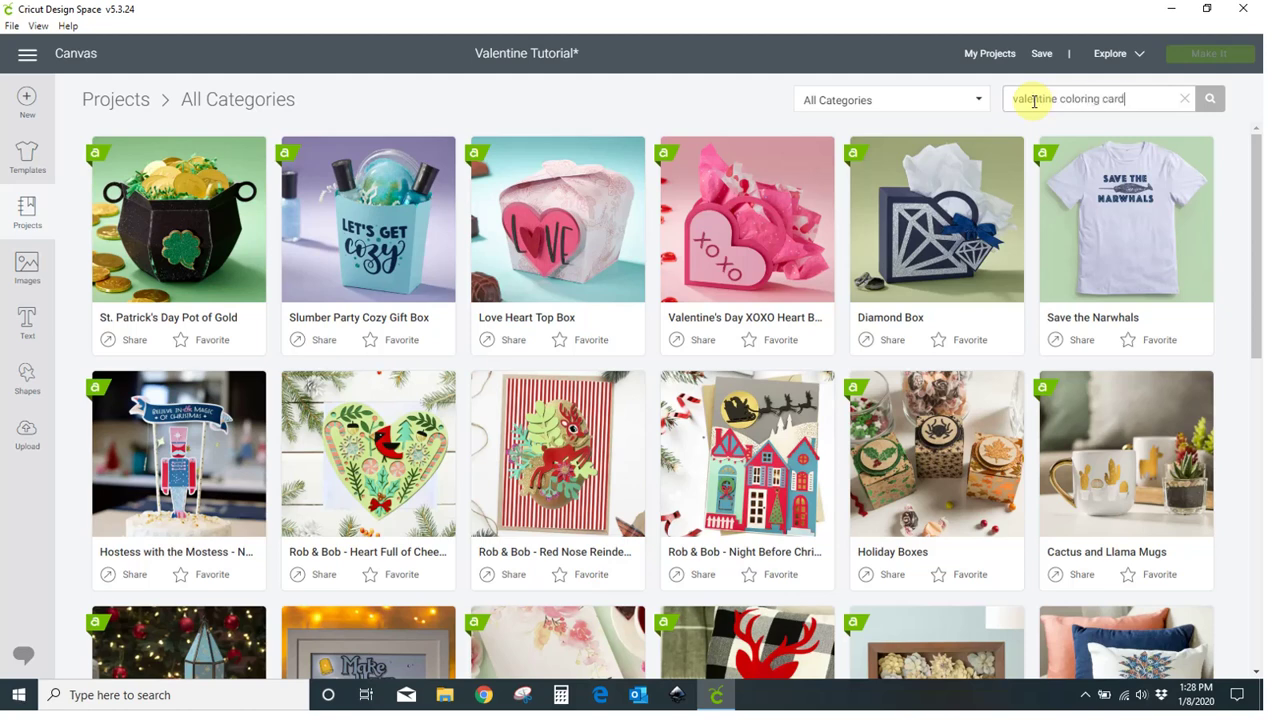
{"action": "key", "text": "Return"}
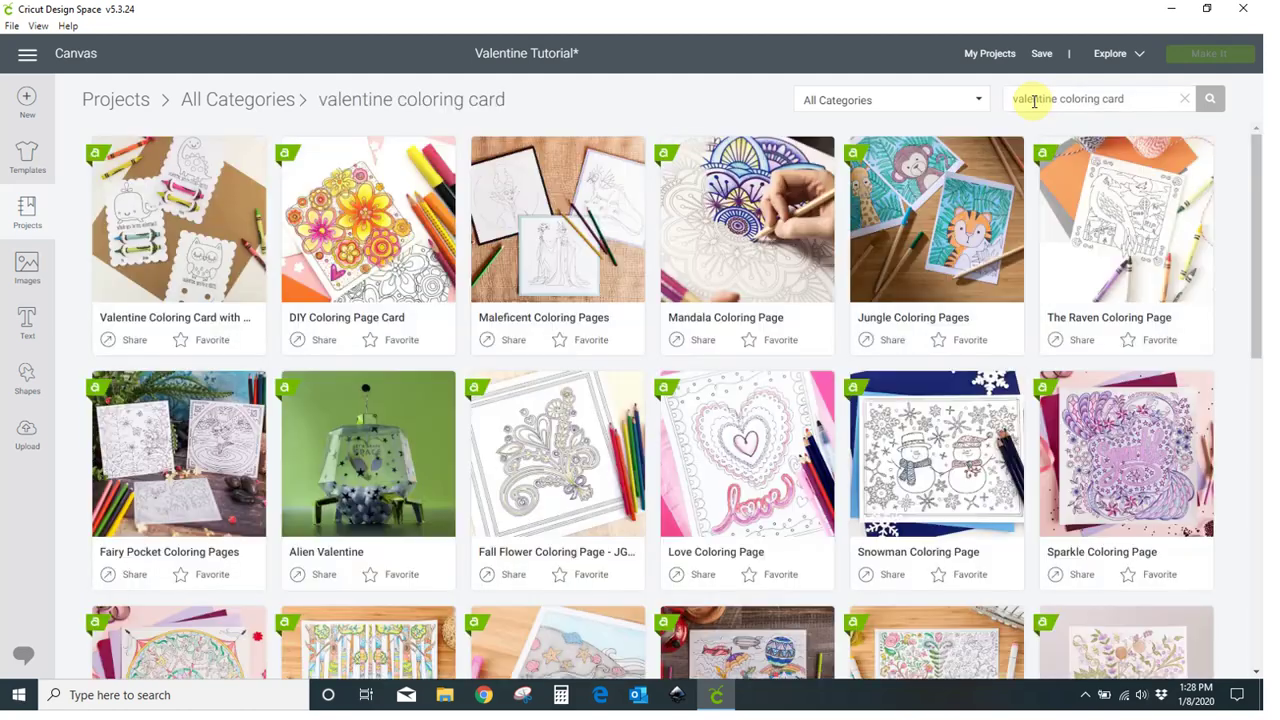
{"action": "left_click", "coordinate": [175, 245]}
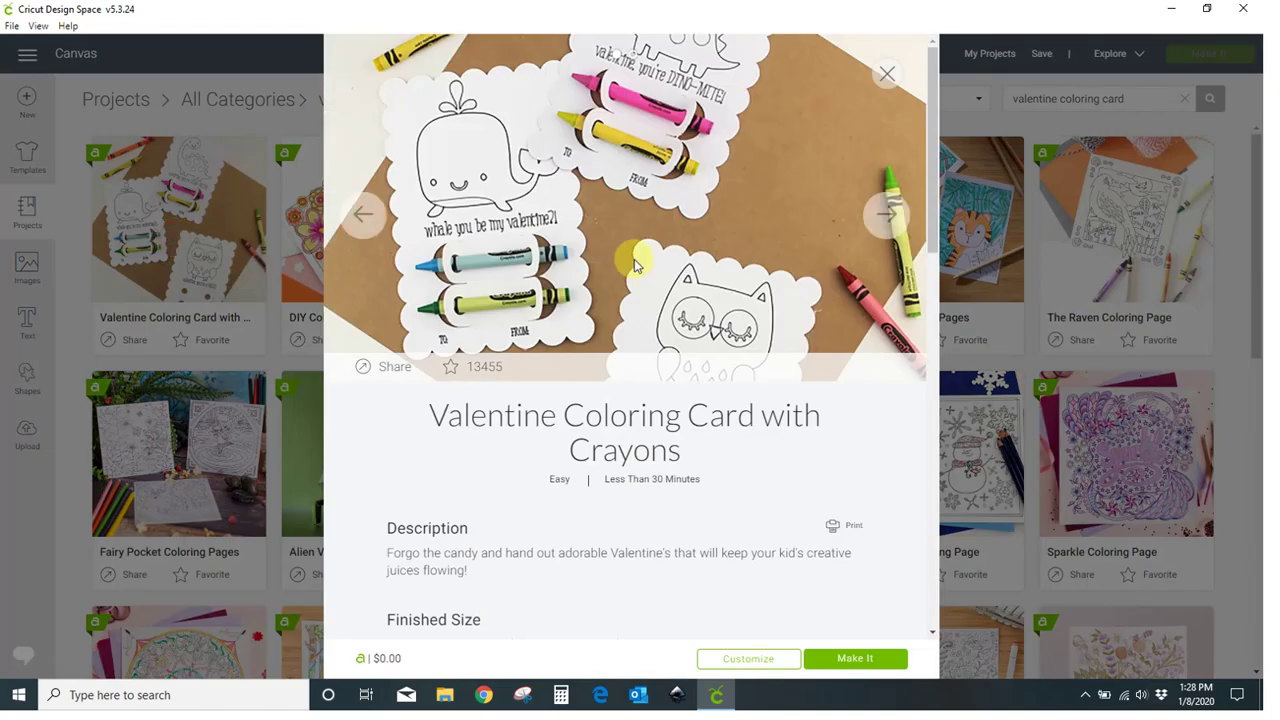
{"action": "left_click", "coordinate": [748, 659]}
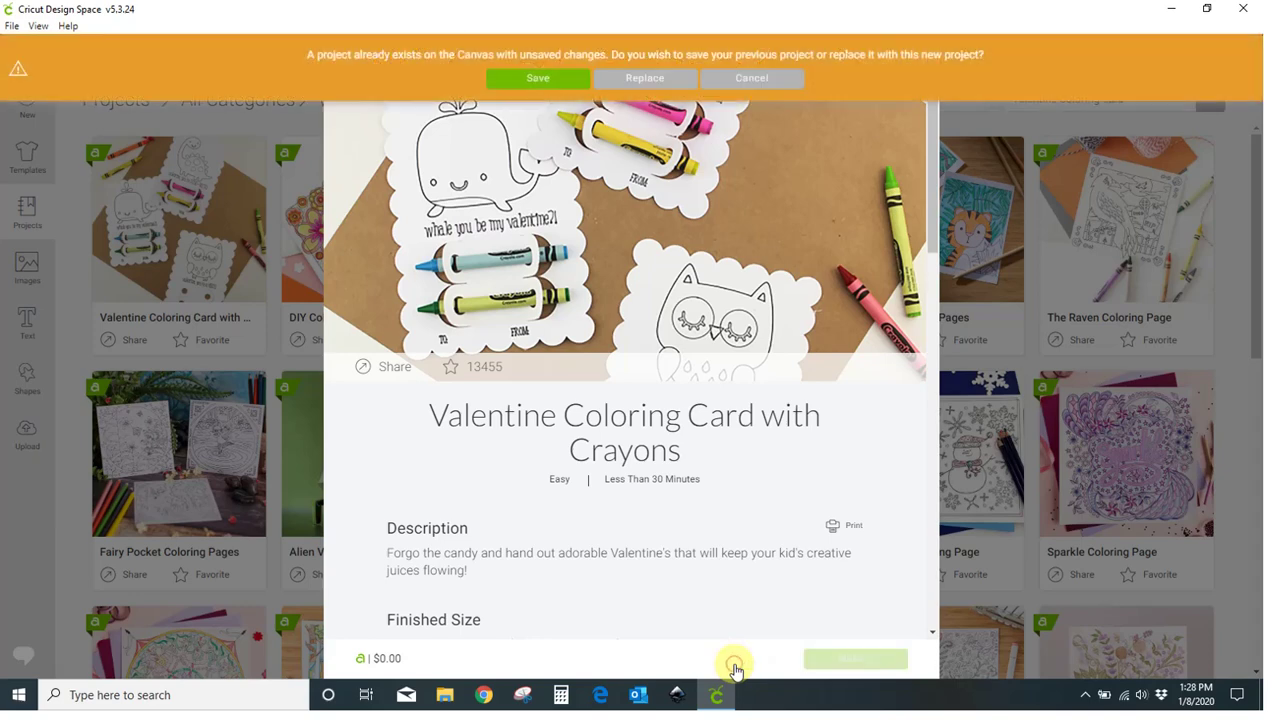
Replace the unsaved canvas with the project's three scalloped cards (dino, whale, owl)
{"action": "left_click", "coordinate": [643, 80]}
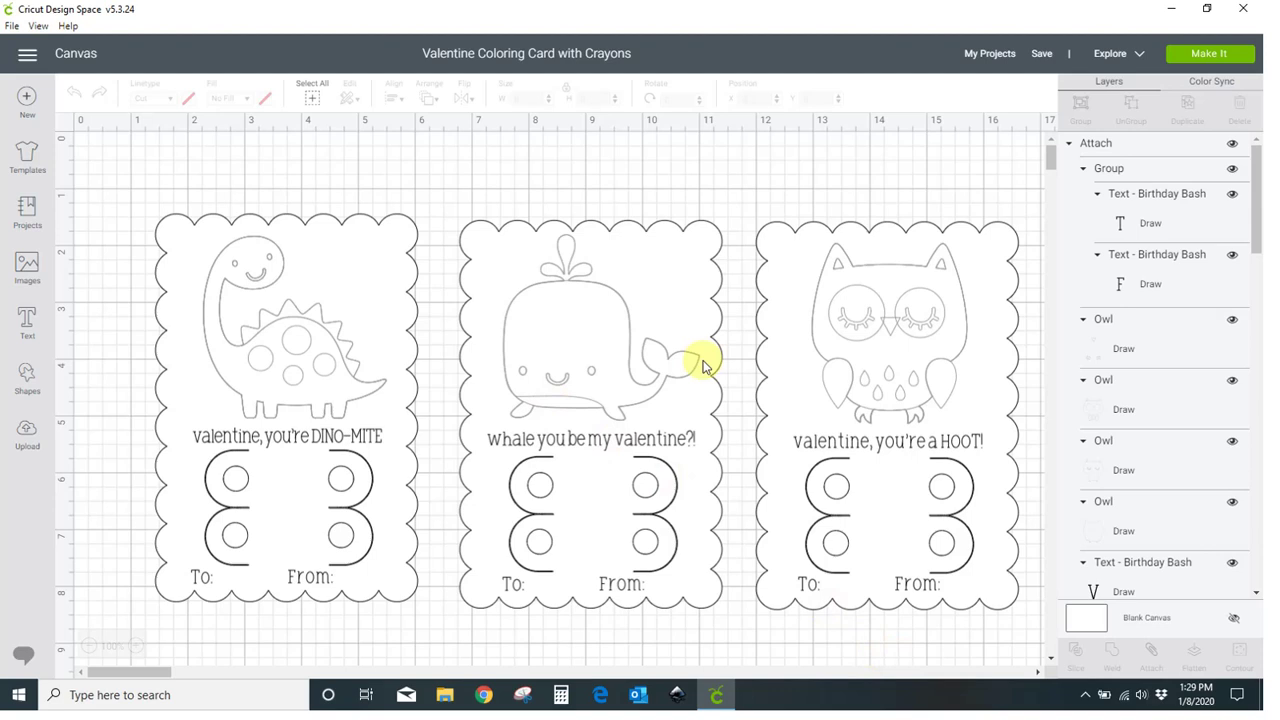
Delete the owl and whale cards, then centre and detach the dinosaur card
{"action": "left_click", "coordinate": [878, 355]}
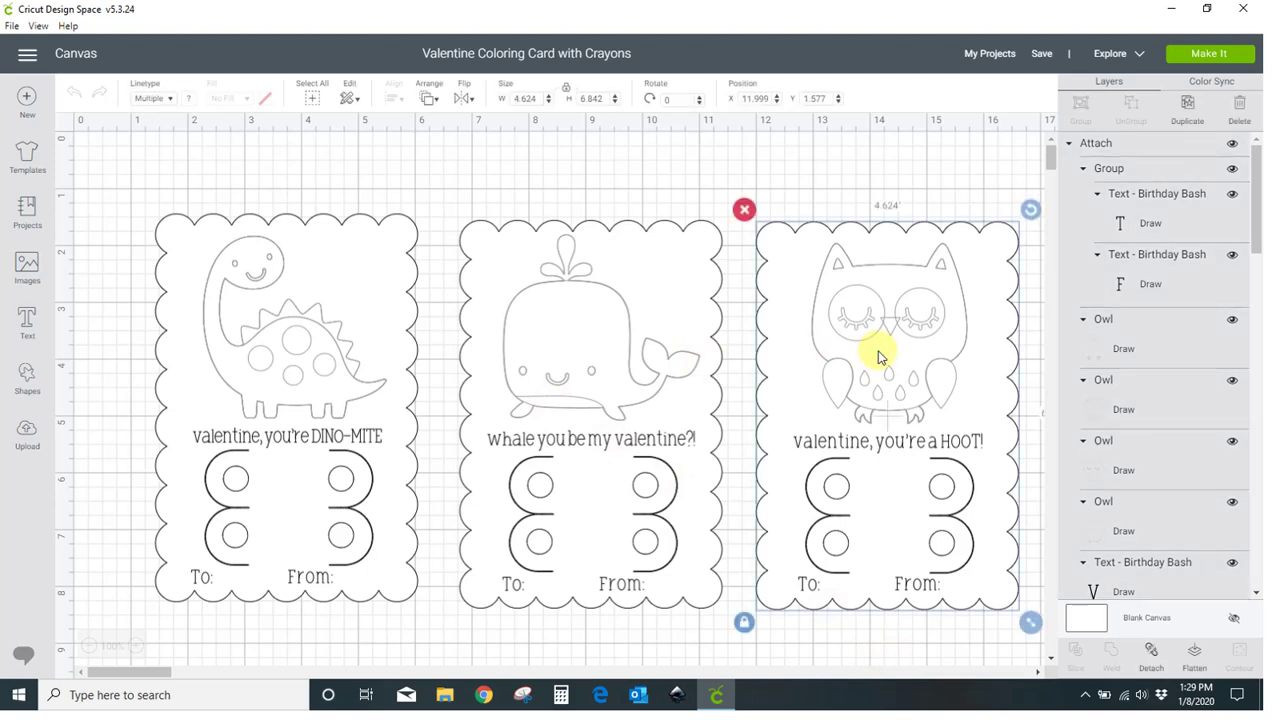
{"action": "key", "text": "Delete"}
{"action": "left_click", "coordinate": [638, 341]}
{"action": "key", "text": "Delete"}
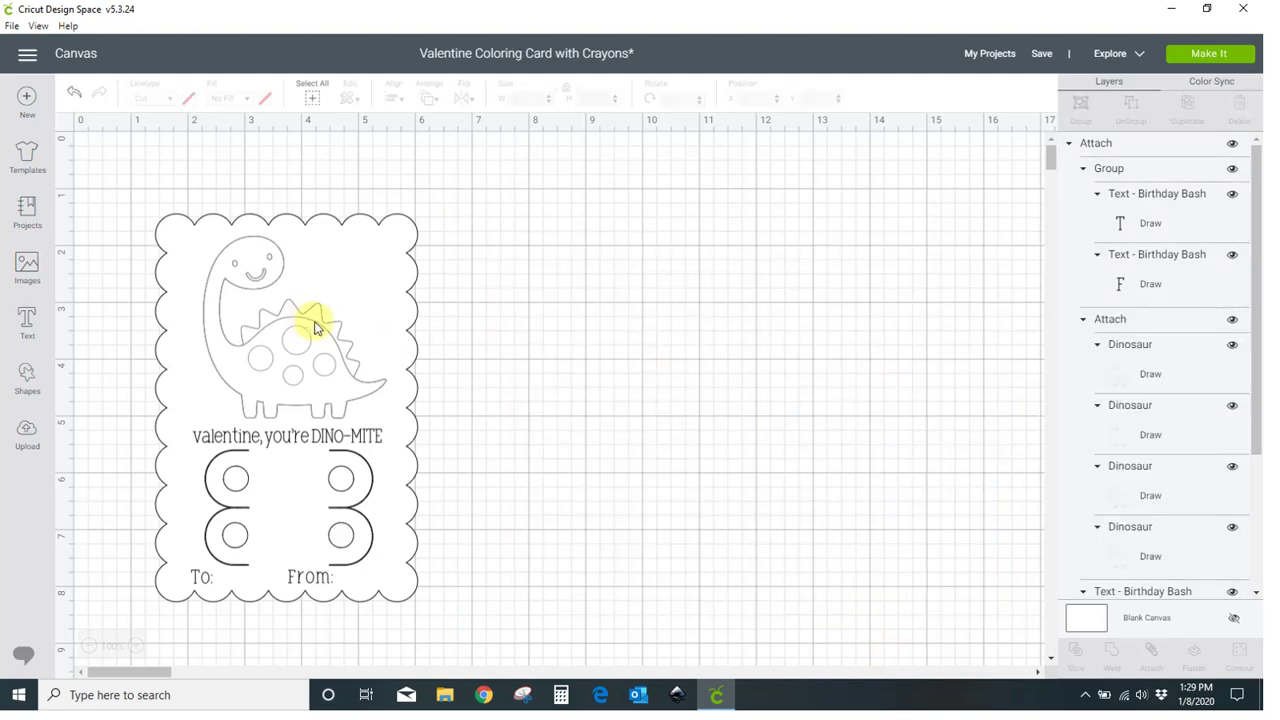
{"action": "left_click_drag", "start_coordinate": [315, 328], "coordinate": [606, 328]}
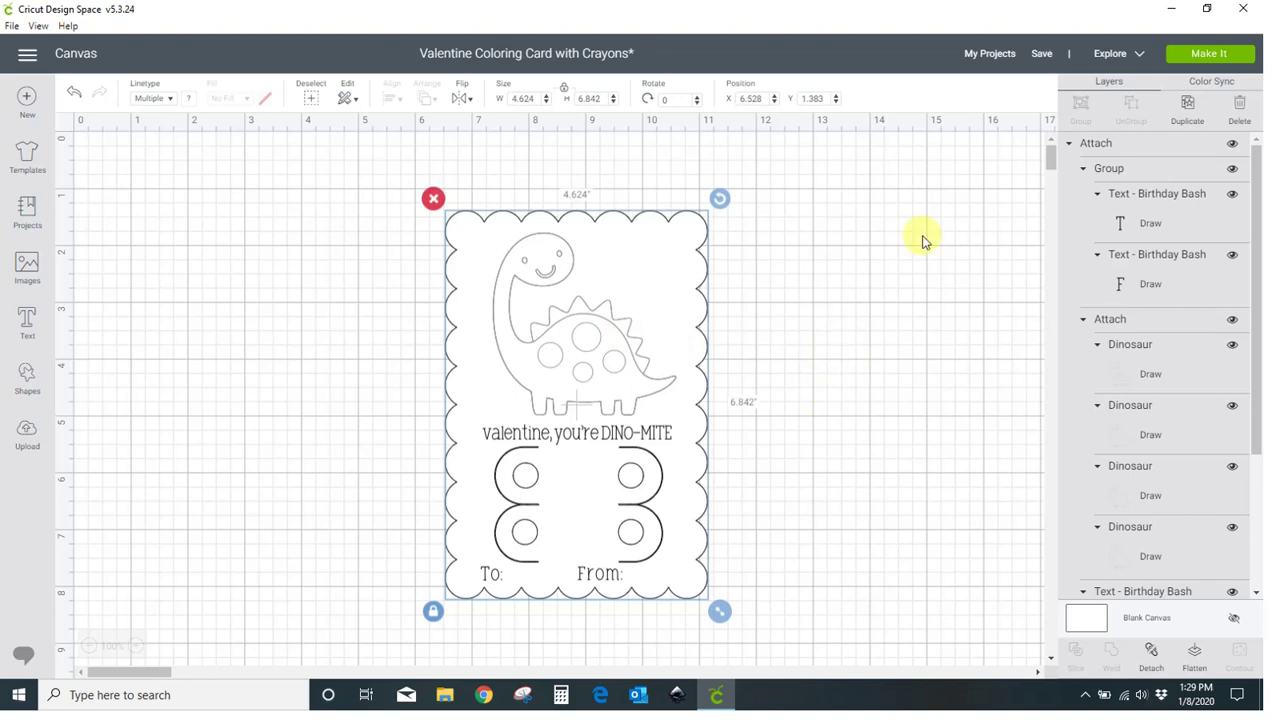
{"action": "left_click", "coordinate": [1153, 656]}
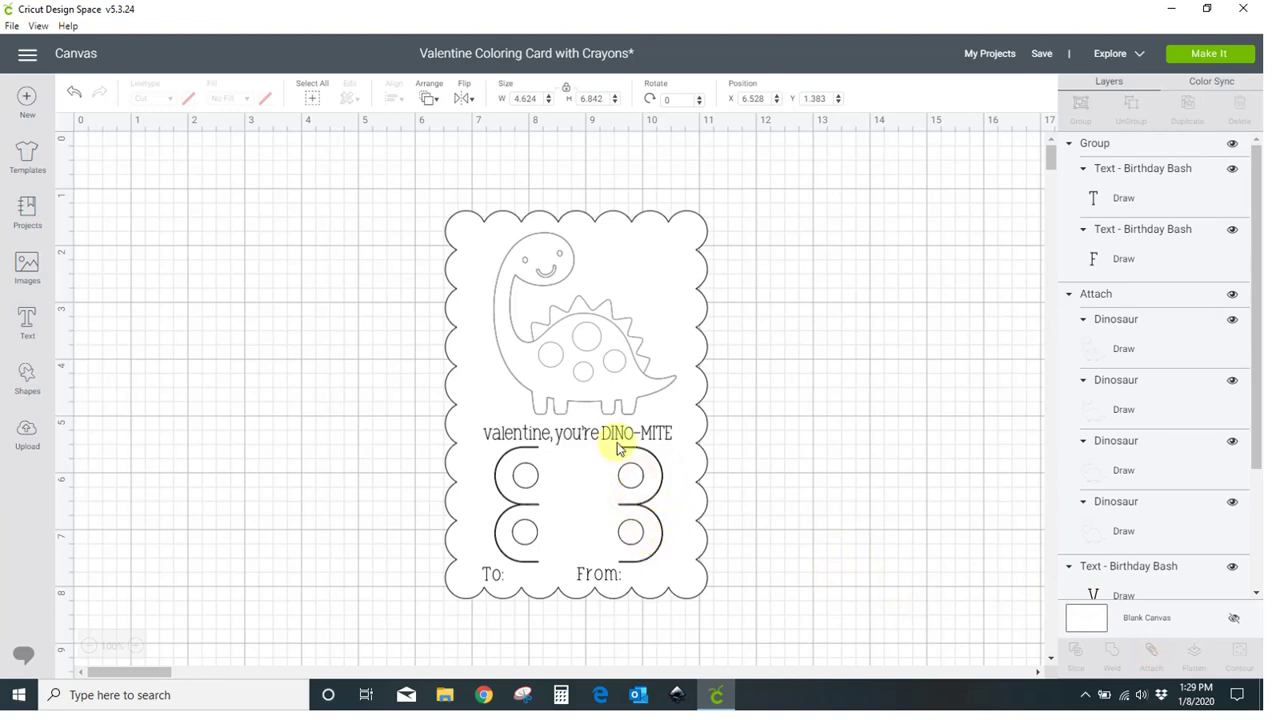
Delete the dinosaur artwork, the DINO-MITE caption, the To:/From: labels and the card
{"action": "left_click", "coordinate": [630, 377]}
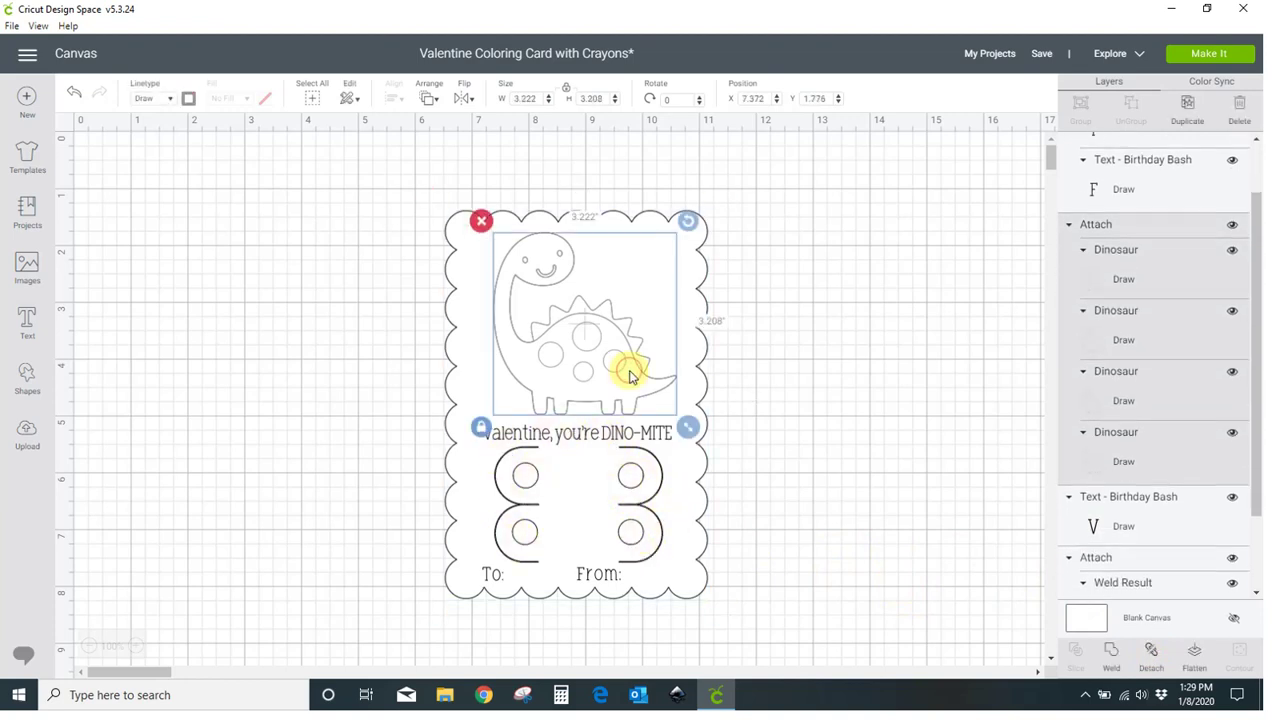
{"action": "key", "text": "Delete"}
{"action": "left_click", "coordinate": [603, 432]}
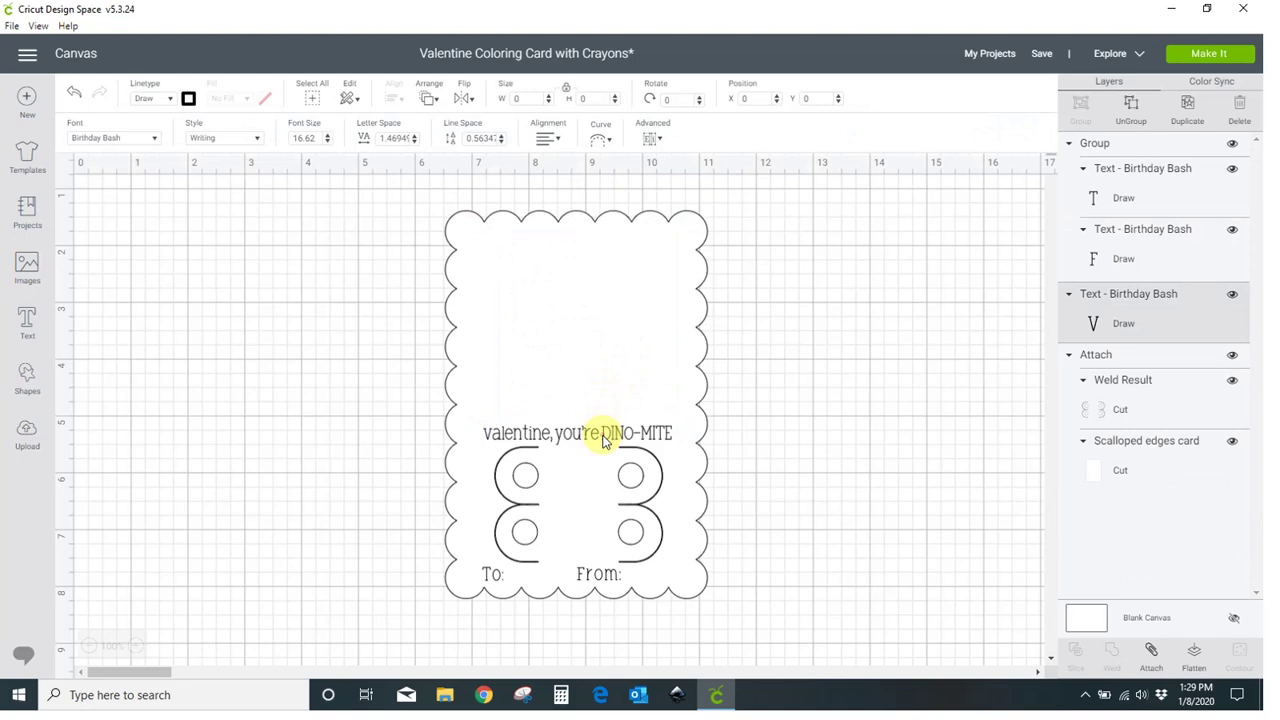
{"action": "key", "text": "Delete"}
{"action": "left_click", "coordinate": [598, 578]}
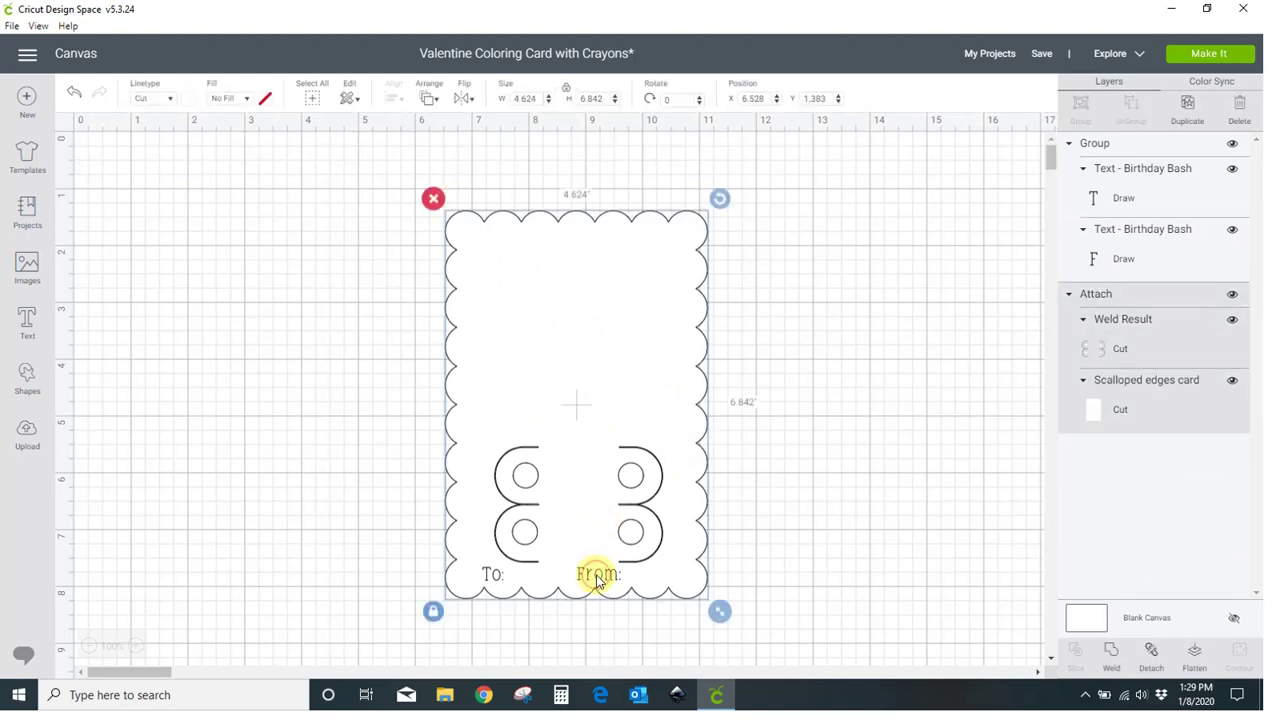
{"action": "left_click", "coordinate": [598, 578]}
{"action": "key", "text": "Delete"}
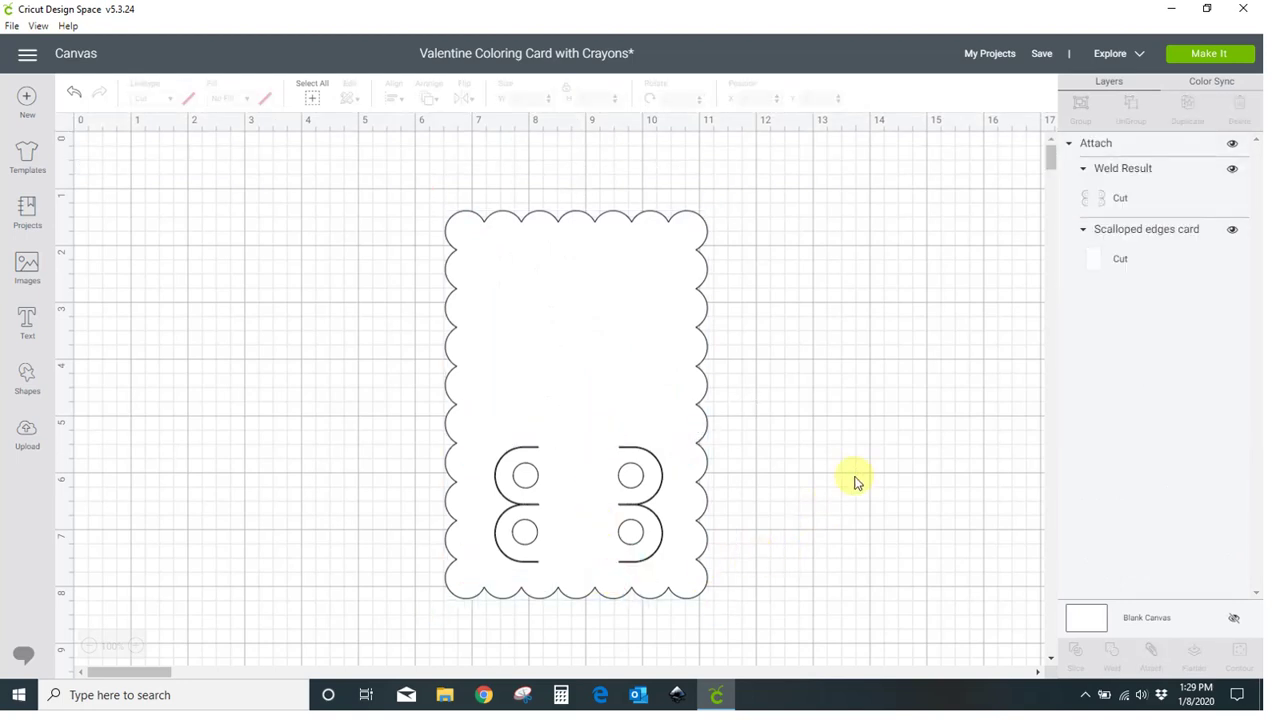
{"action": "left_click", "coordinate": [649, 354]}
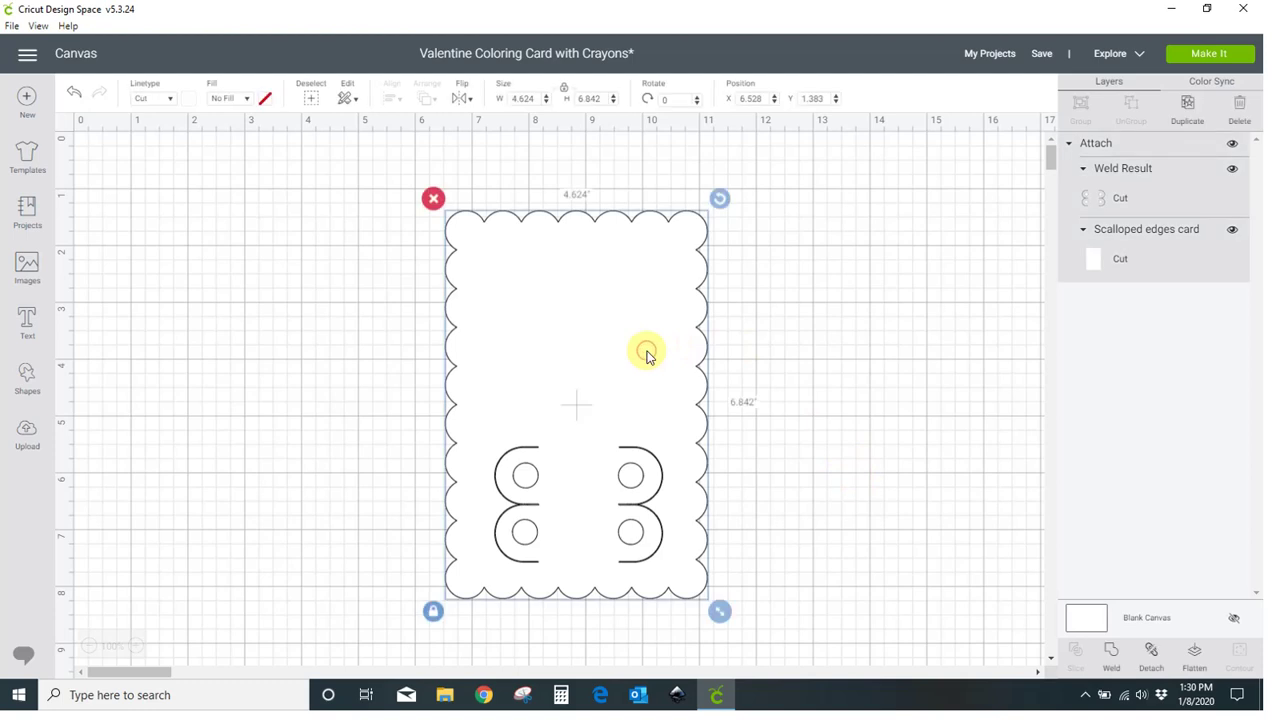
{"action": "key", "text": "Delete"}
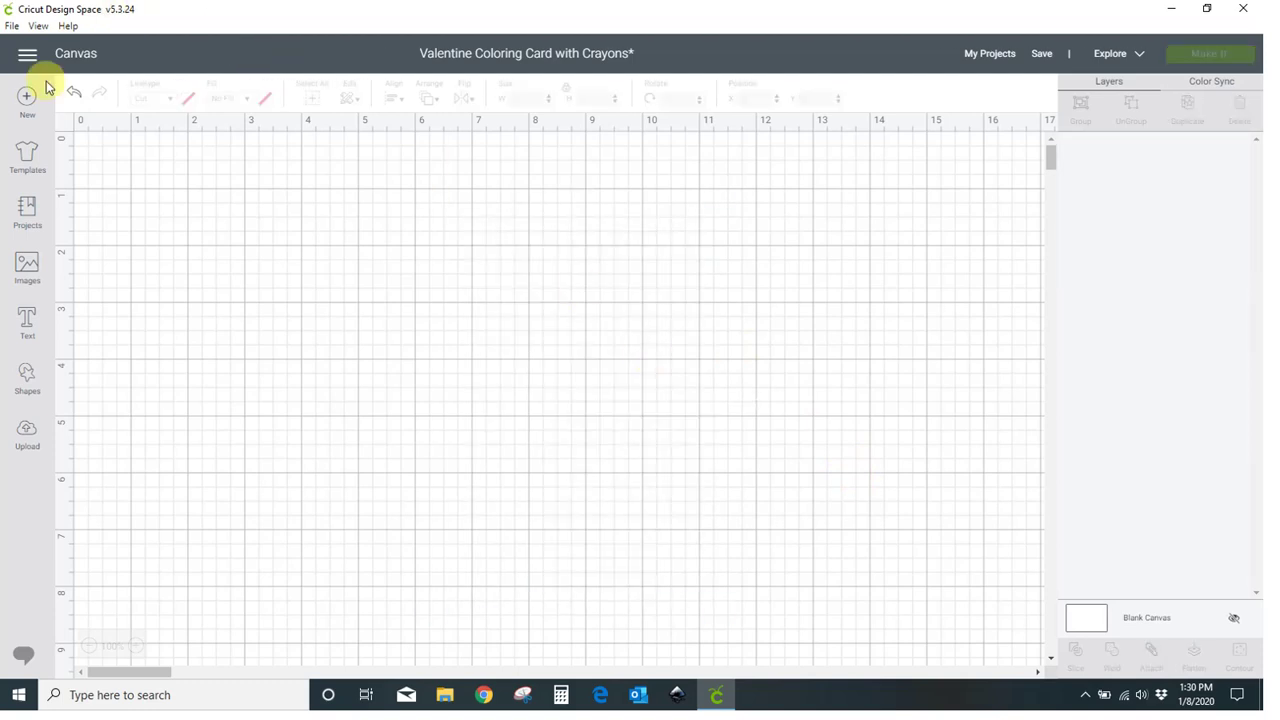
Restore the card, detach and delete the scalloped base, and centre the crayon-slot shape
{"action": "left_click", "coordinate": [74, 92]}
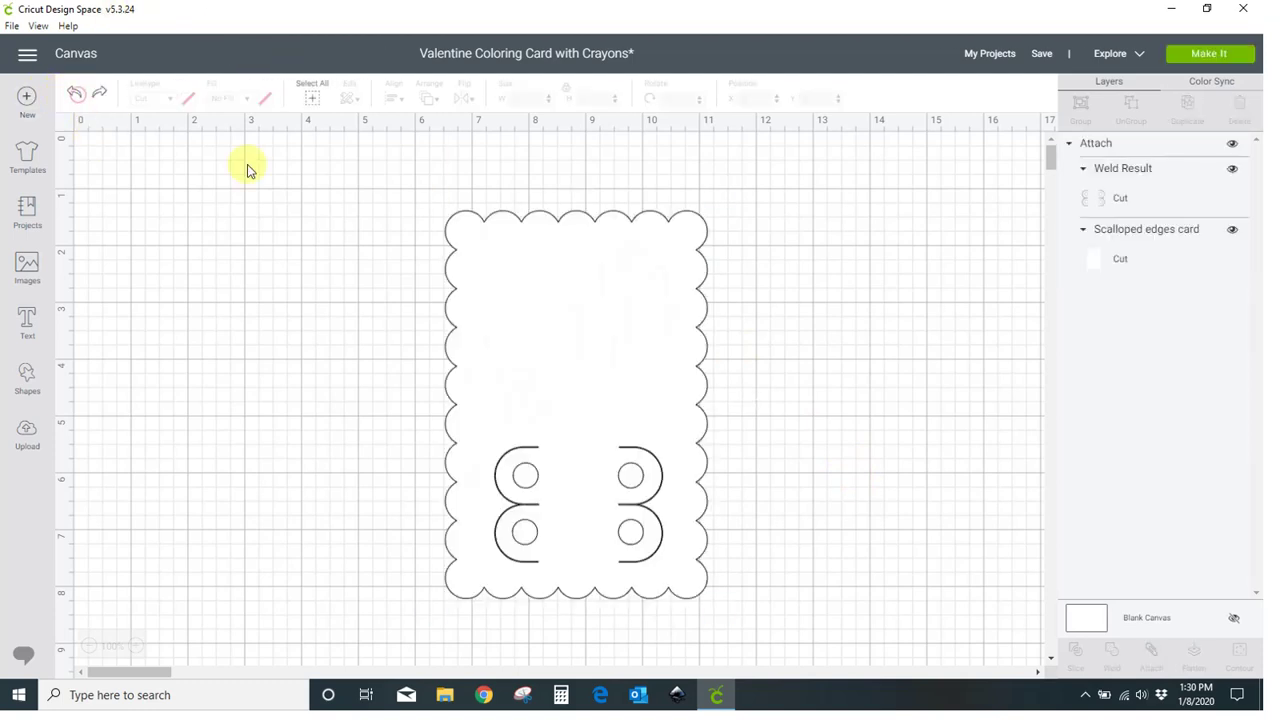
{"action": "left_click", "coordinate": [694, 531]}
{"action": "left_click", "coordinate": [1154, 660]}
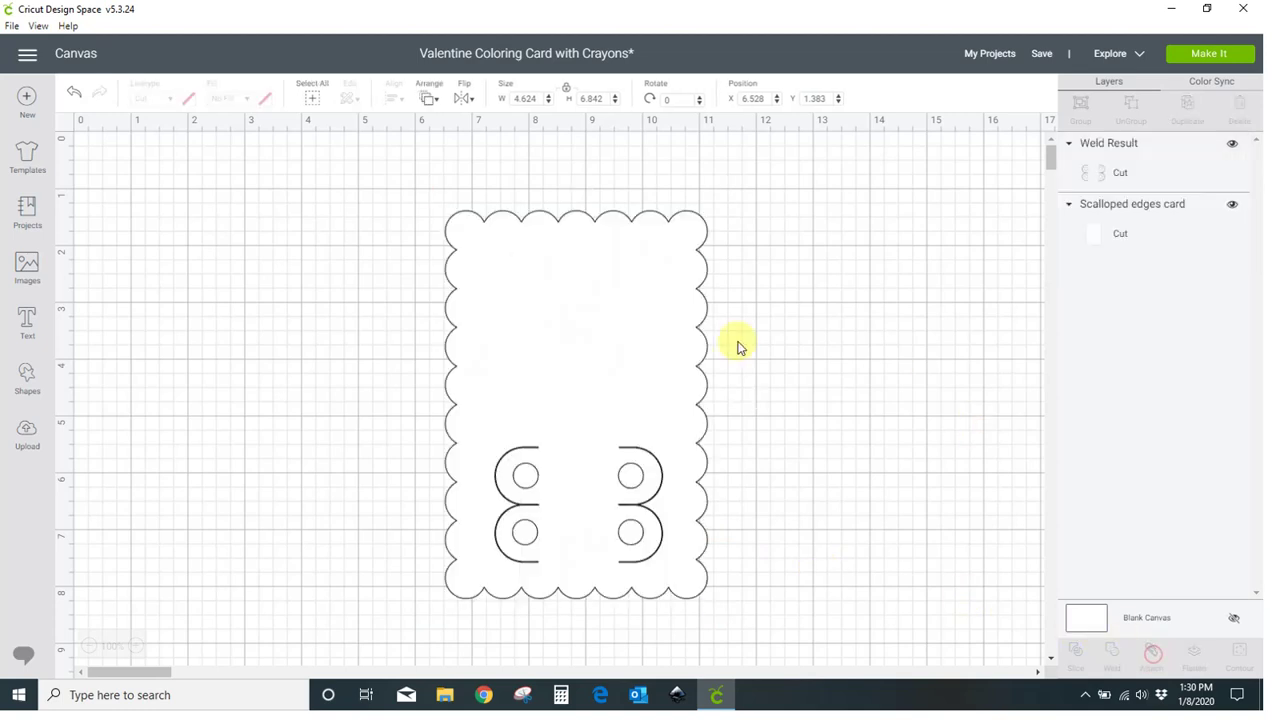
{"action": "key", "text": "Delete"}
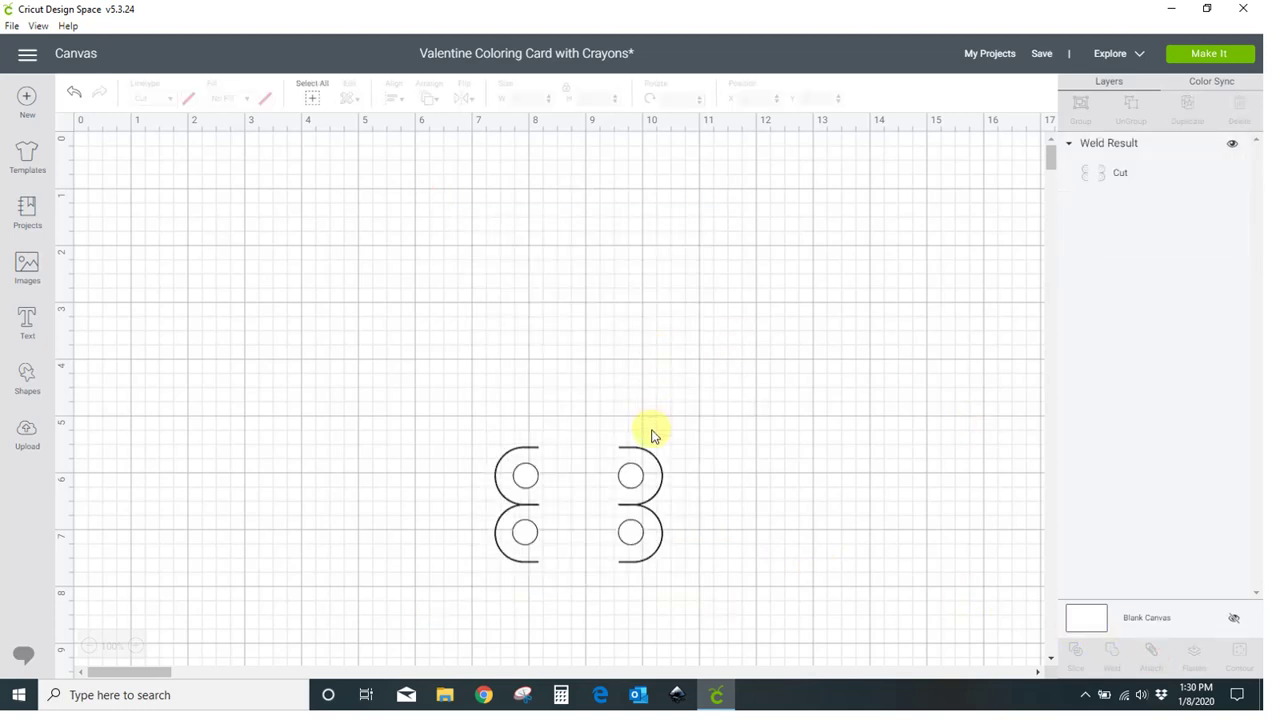
{"action": "left_click_drag", "start_coordinate": [650, 494], "coordinate": [674, 389]}
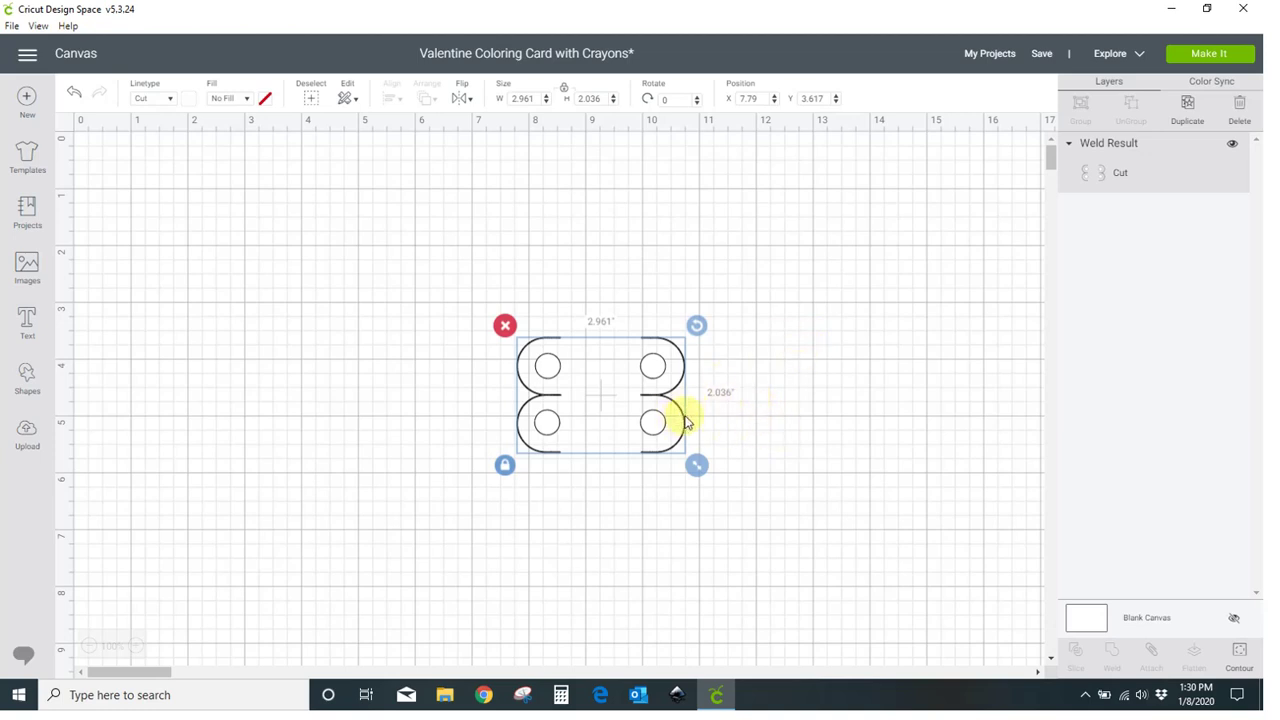
Duplicate the crayon-slot shape below itself, left-align both, and weld them into a 2.961 × 4.05 in shape
{"action": "left_click", "coordinate": [1187, 110]}
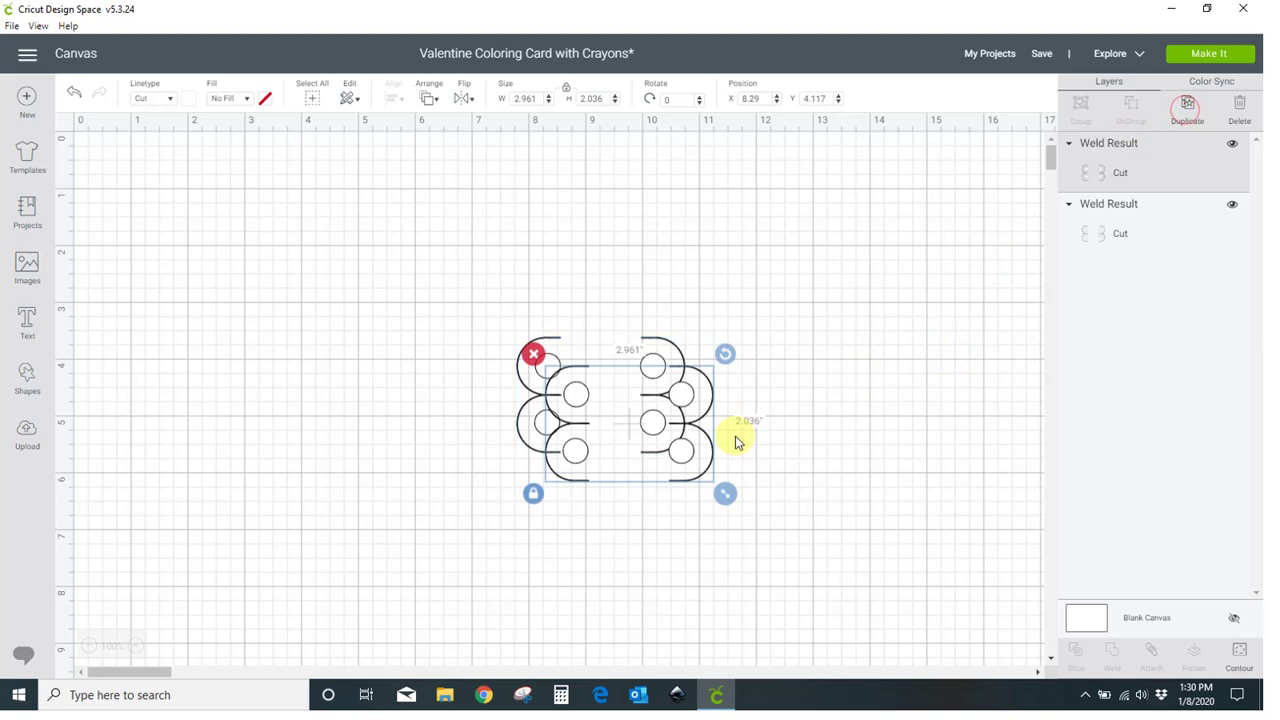
{"action": "left_click_drag", "start_coordinate": [713, 450], "coordinate": [684, 536]}
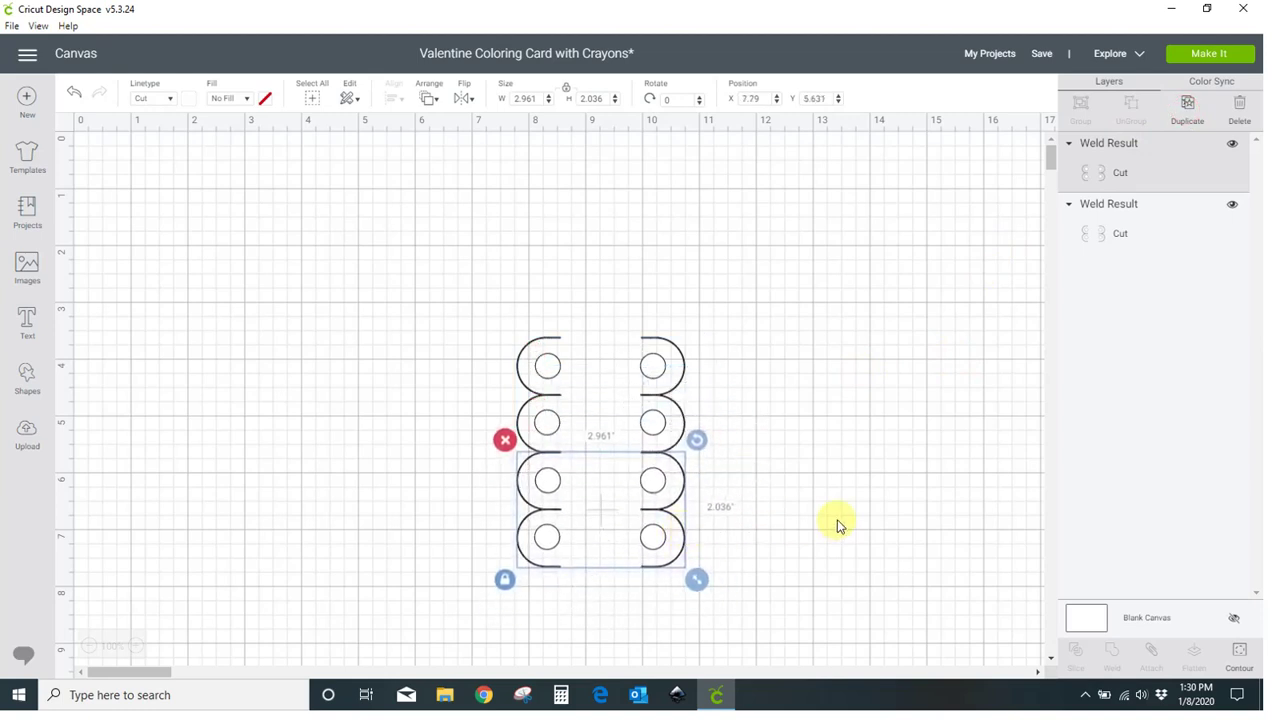
{"action": "left_click_drag", "start_coordinate": [454, 266], "coordinate": [737, 626]}
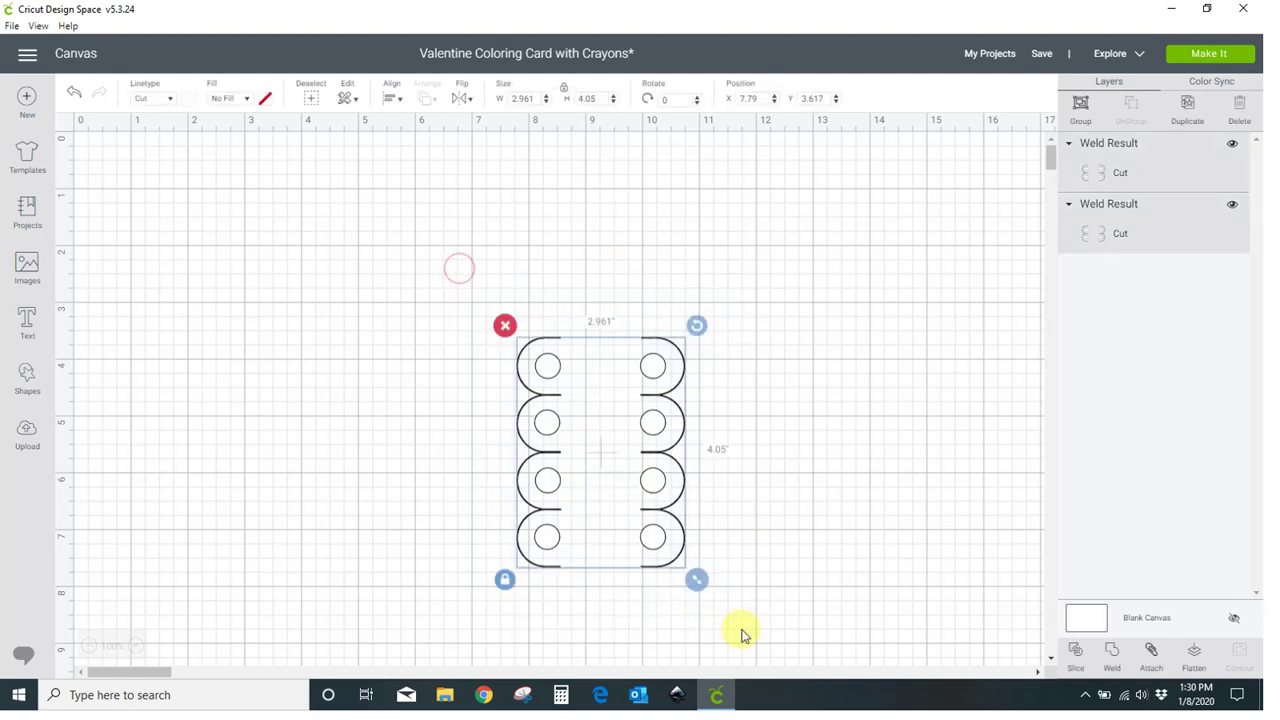
{"action": "left_click", "coordinate": [390, 99]}
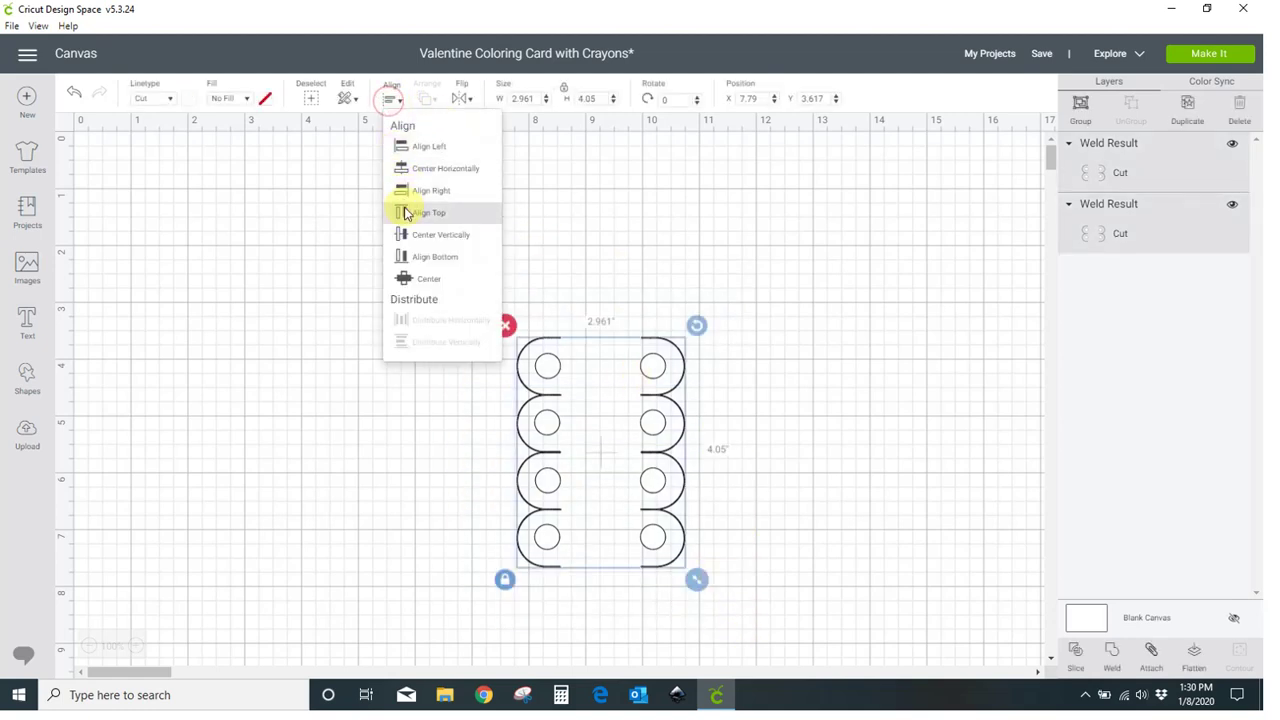
{"action": "left_click", "coordinate": [406, 150]}
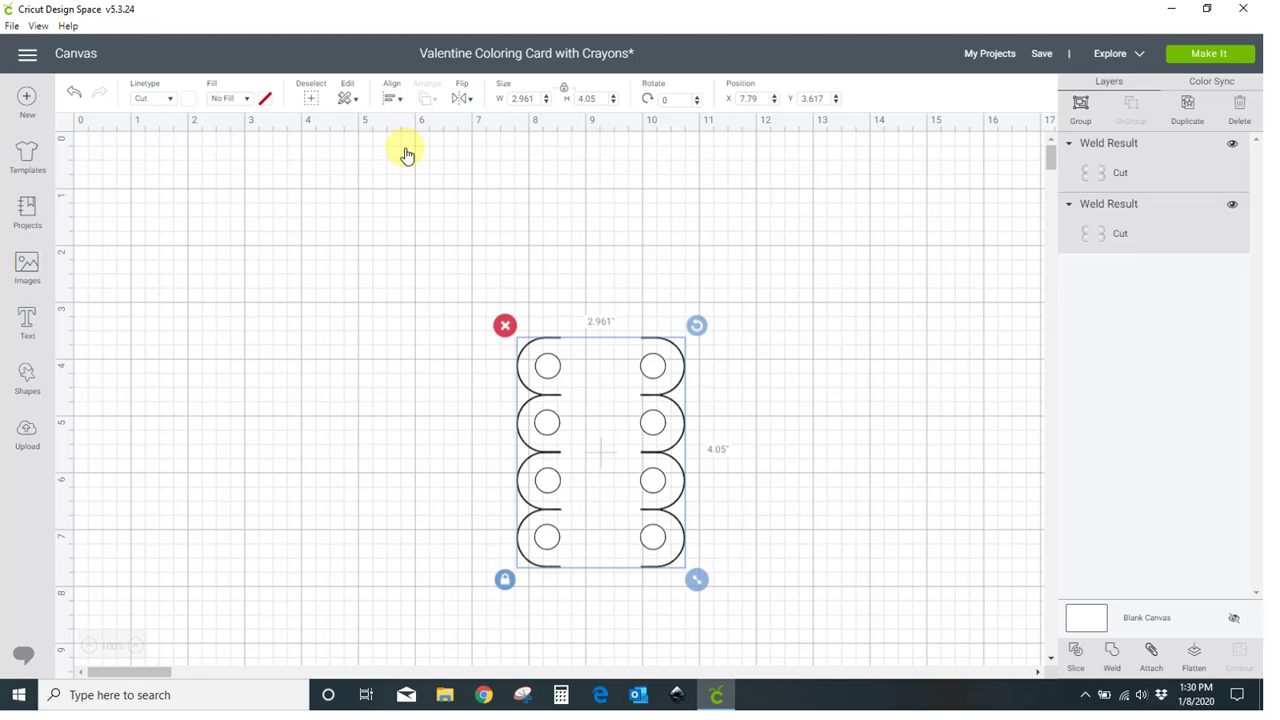
{"action": "left_click", "coordinate": [1110, 650]}
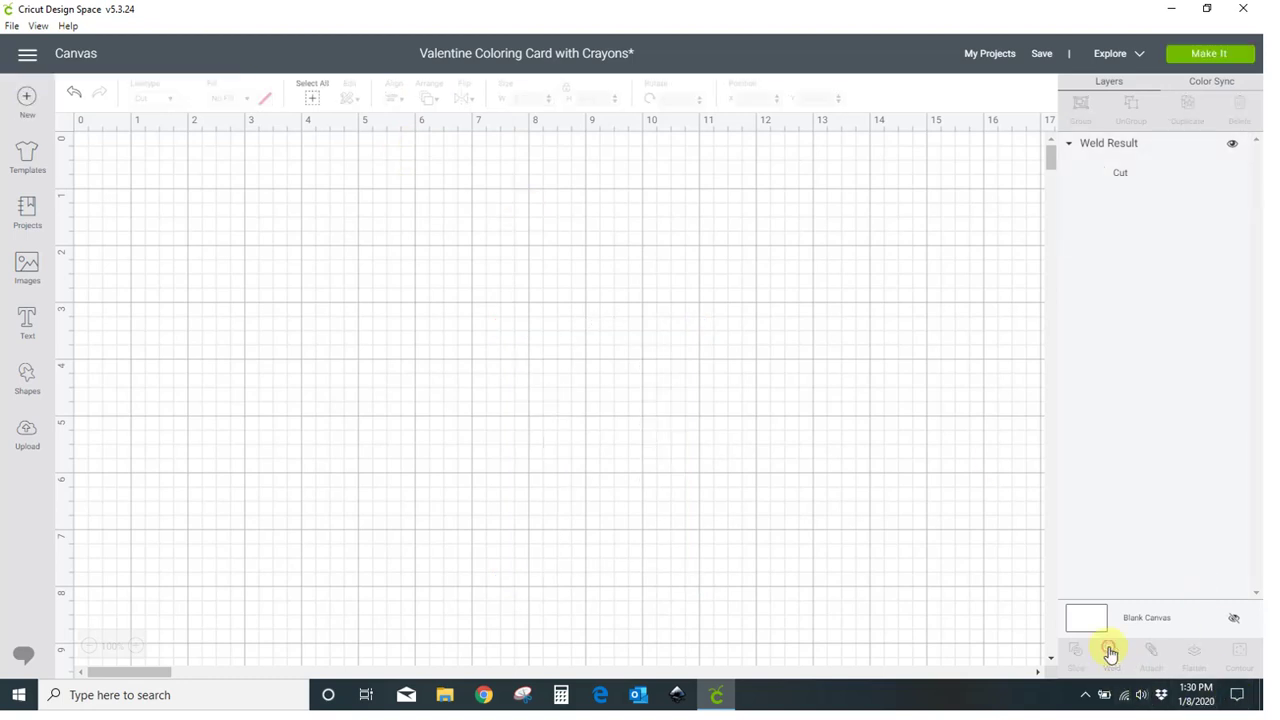
{"action": "left_click_drag", "start_coordinate": [663, 449], "coordinate": [759, 353]}
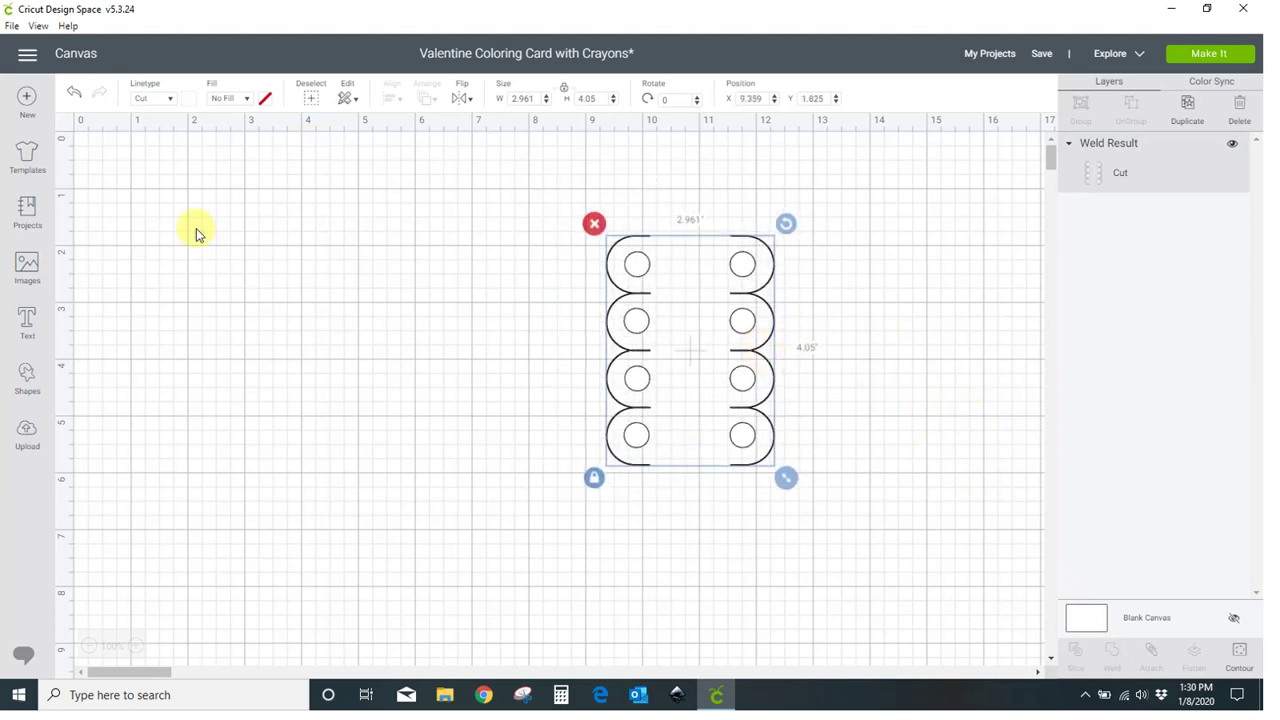
Add a square below the crayon shape and stretch it into a wide rectangle
{"action": "left_click", "coordinate": [28, 378]}
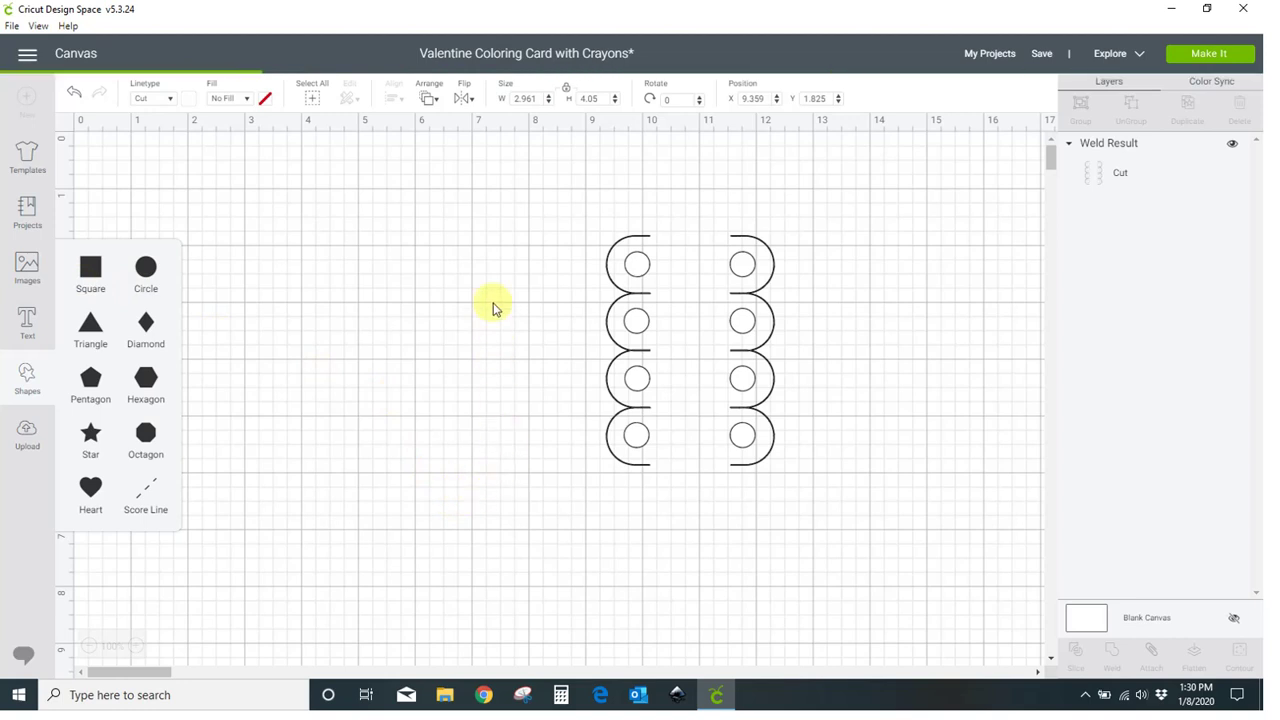
{"action": "left_click_drag", "start_coordinate": [333, 290], "coordinate": [657, 537]}
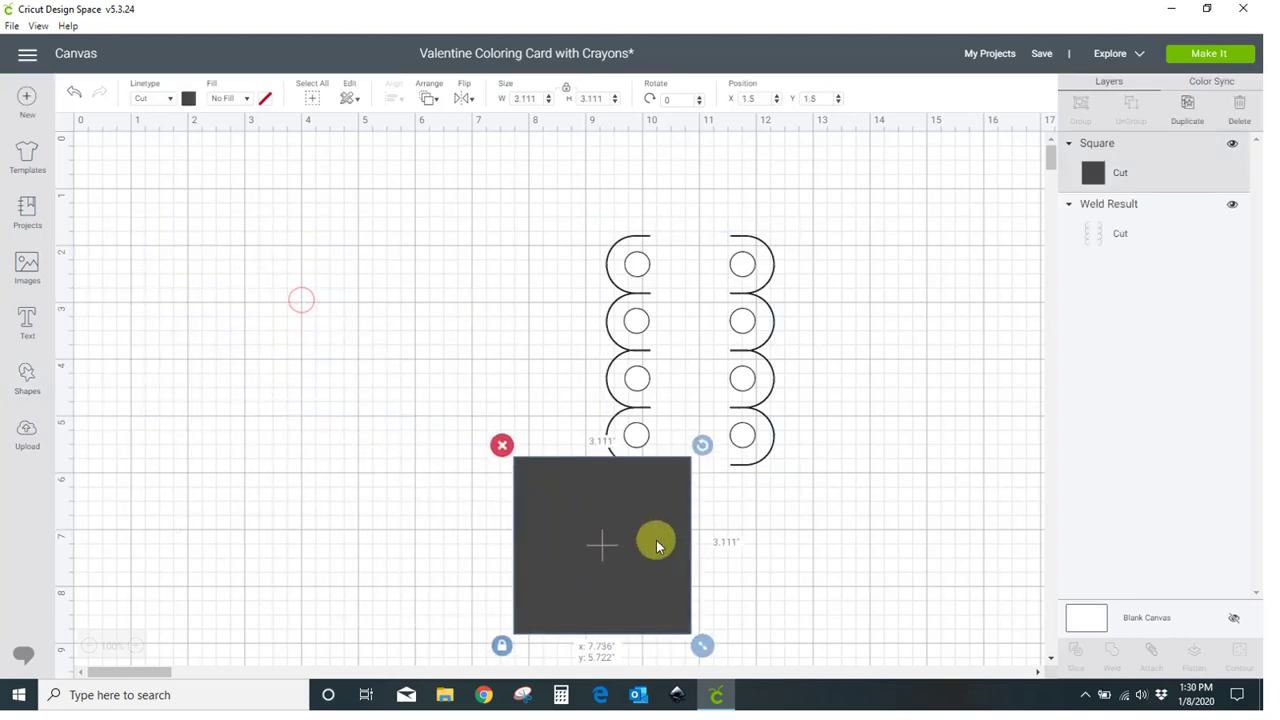
{"action": "left_click", "coordinate": [502, 646]}
{"action": "left_click_drag", "start_coordinate": [703, 646], "coordinate": [821, 572]}
{"action": "left_click", "coordinate": [929, 566]}
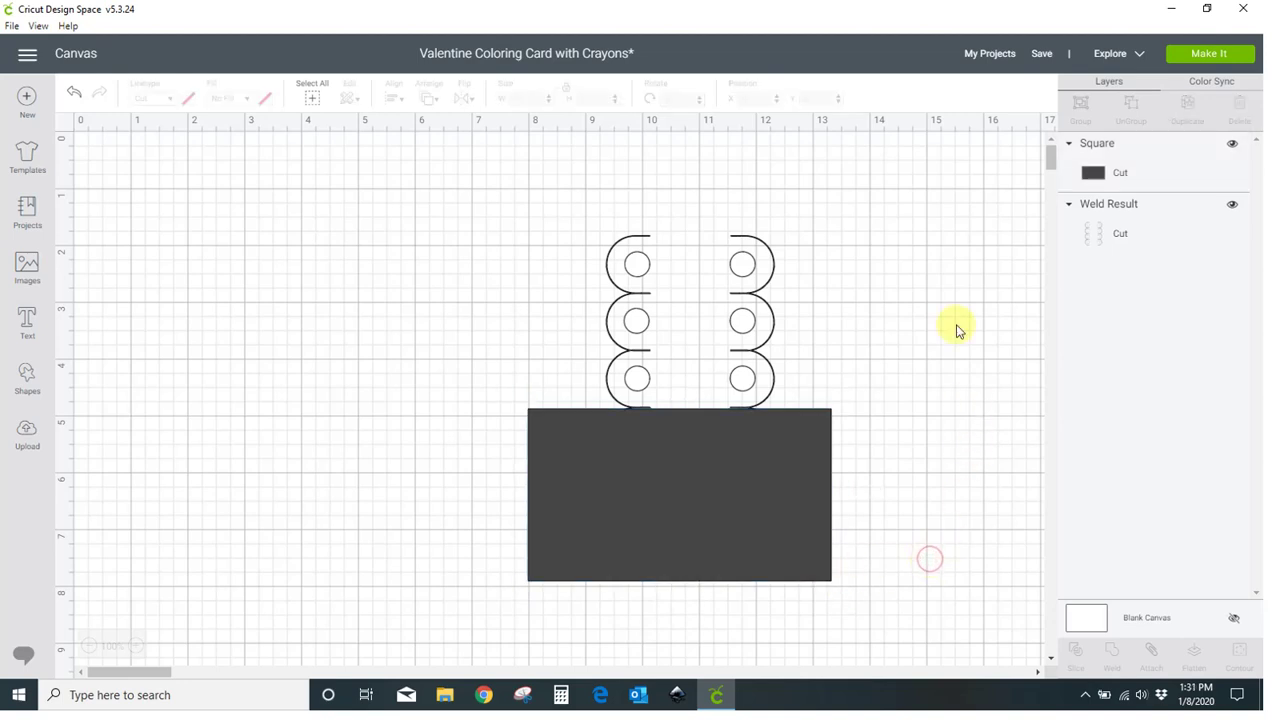
Slice the crayon shape with the rectangle and pull the cut pieces apart
{"action": "left_click_drag", "start_coordinate": [600, 200], "coordinate": [880, 612]}
{"action": "left_click", "coordinate": [1075, 655]}
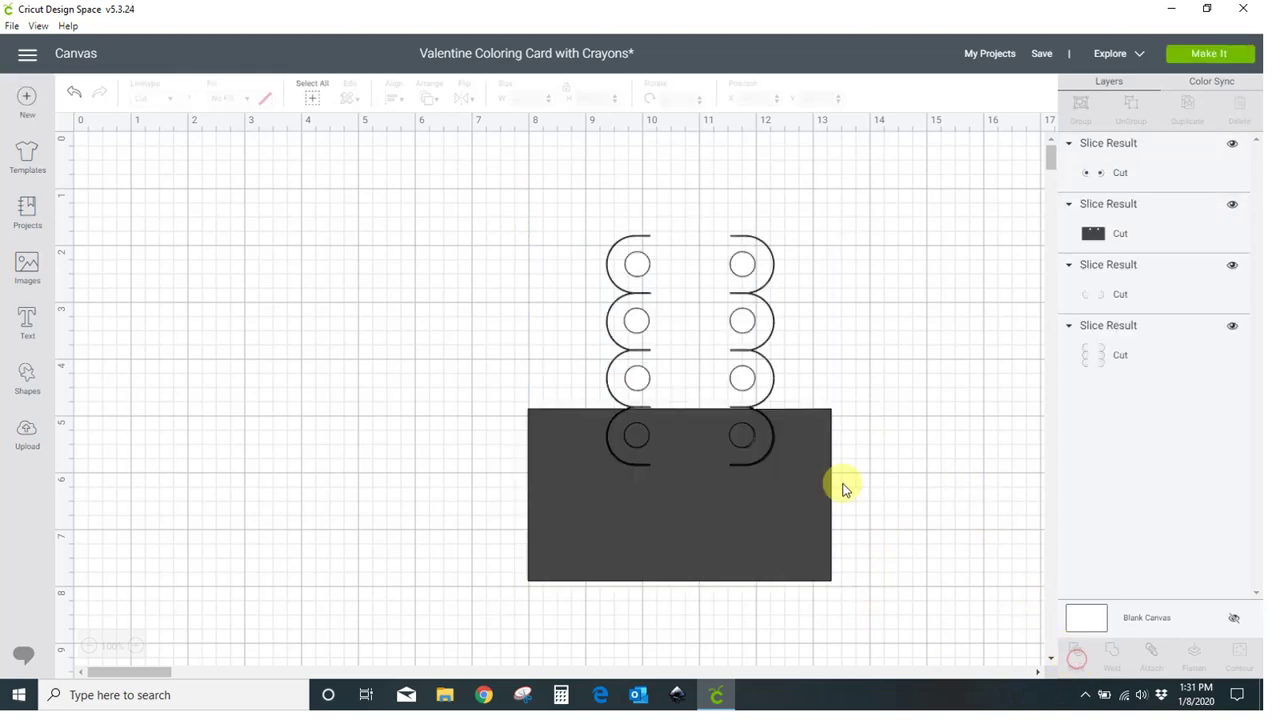
{"action": "left_click_drag", "start_coordinate": [725, 494], "coordinate": [531, 594]}
{"action": "left_click", "coordinate": [742, 436]}
{"action": "left_click_drag", "start_coordinate": [757, 457], "coordinate": [734, 580]}
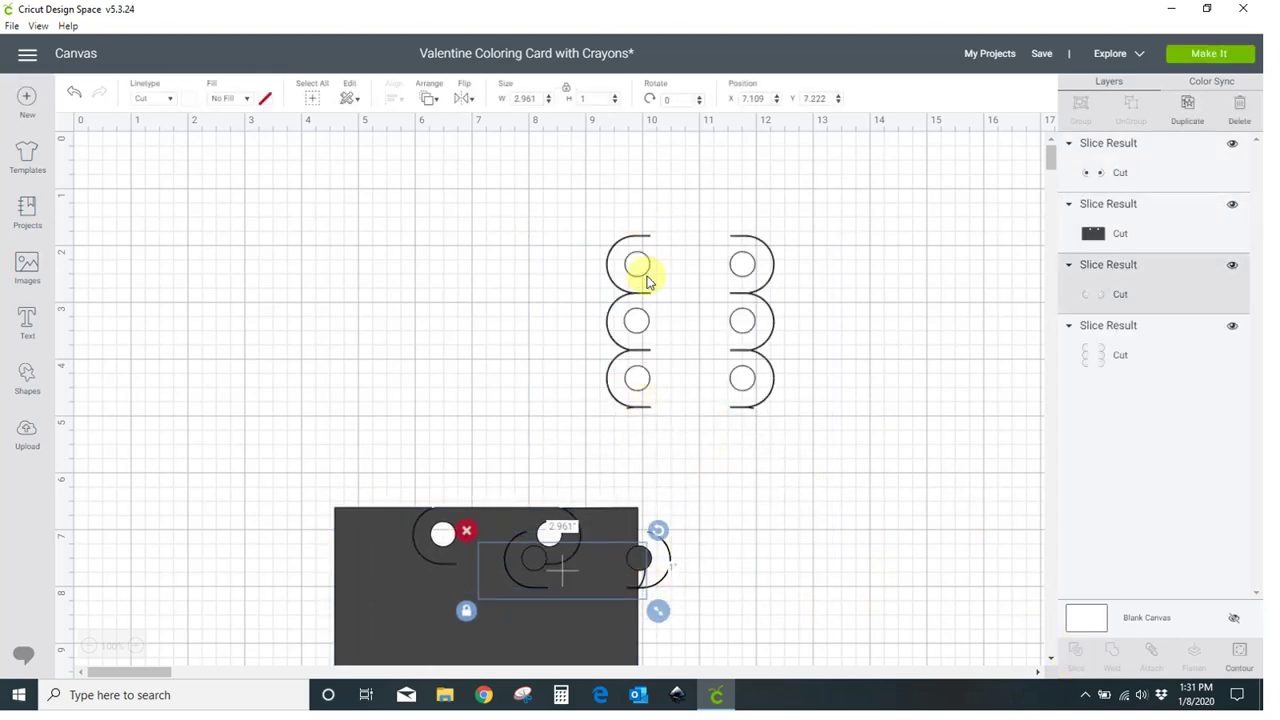
Delete the leftover crayon piece, dark square and dot pieces, and move the outline aside
{"action": "left_click", "coordinate": [466, 531]}
{"action": "left_click", "coordinate": [457, 592]}
{"action": "key", "text": "Delete"}
{"action": "left_click", "coordinate": [534, 557]}
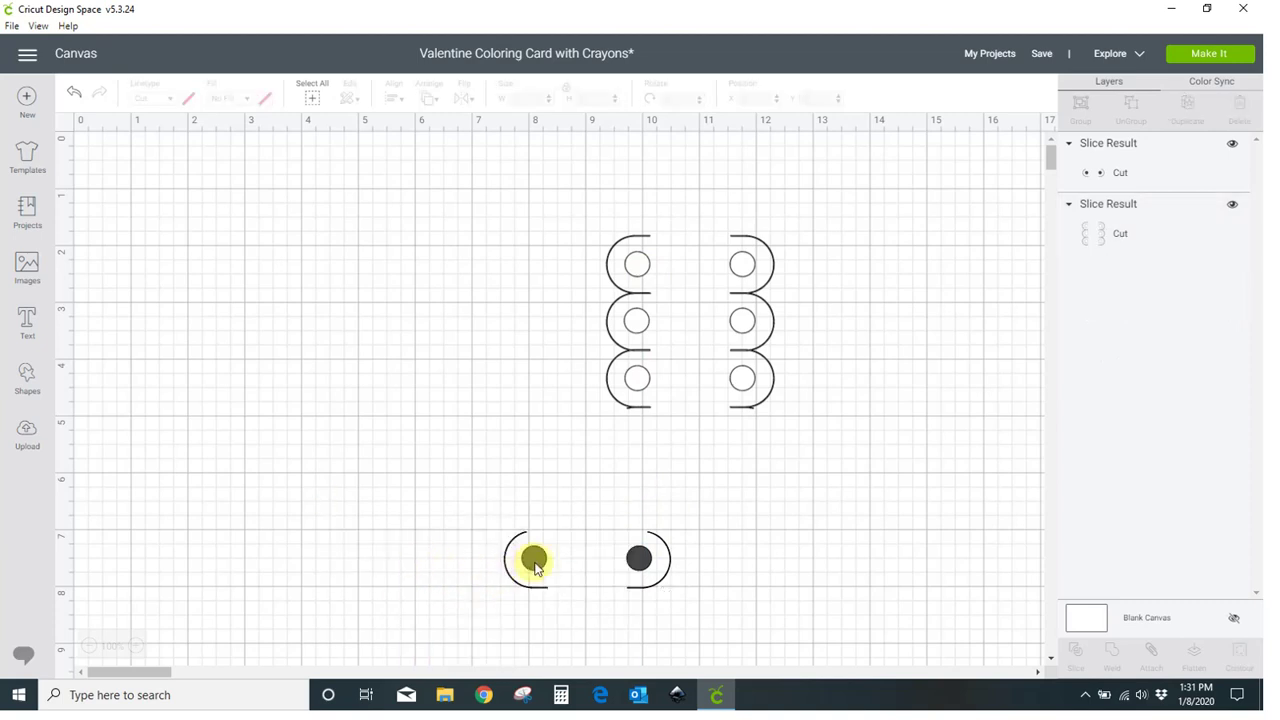
{"action": "key", "text": "Delete"}
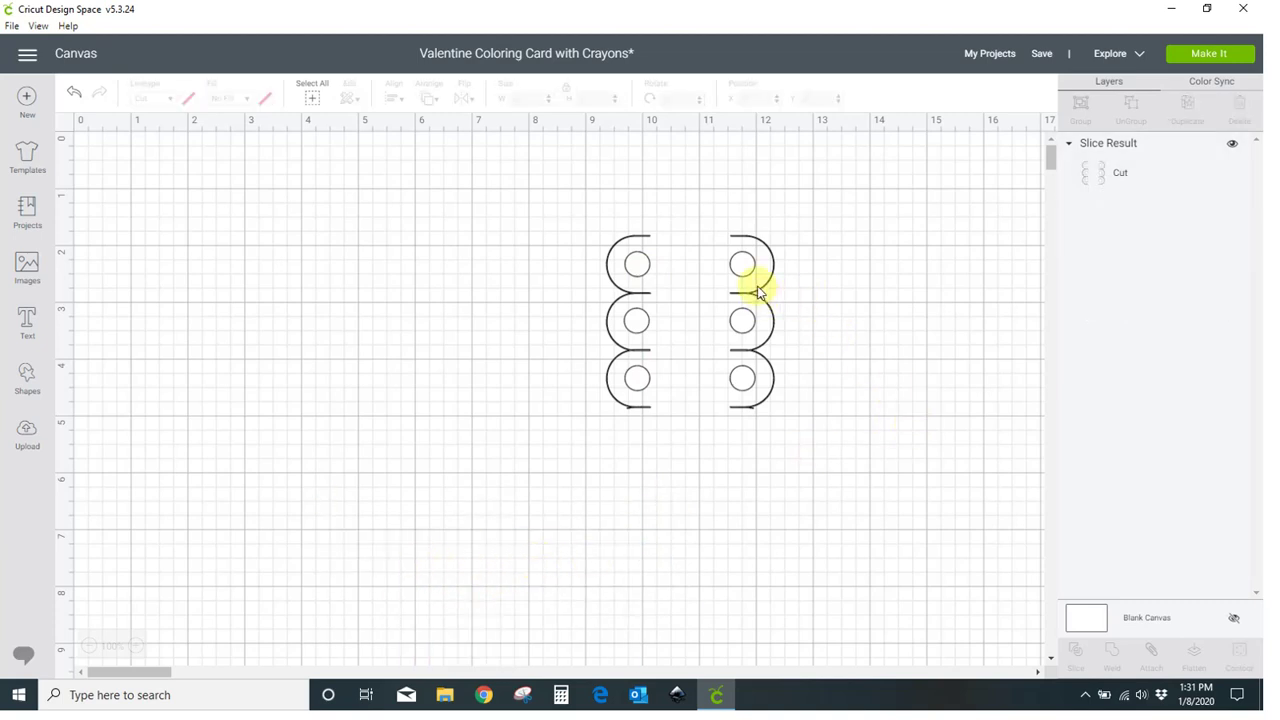
{"action": "left_click_drag", "start_coordinate": [758, 292], "coordinate": [826, 334]}
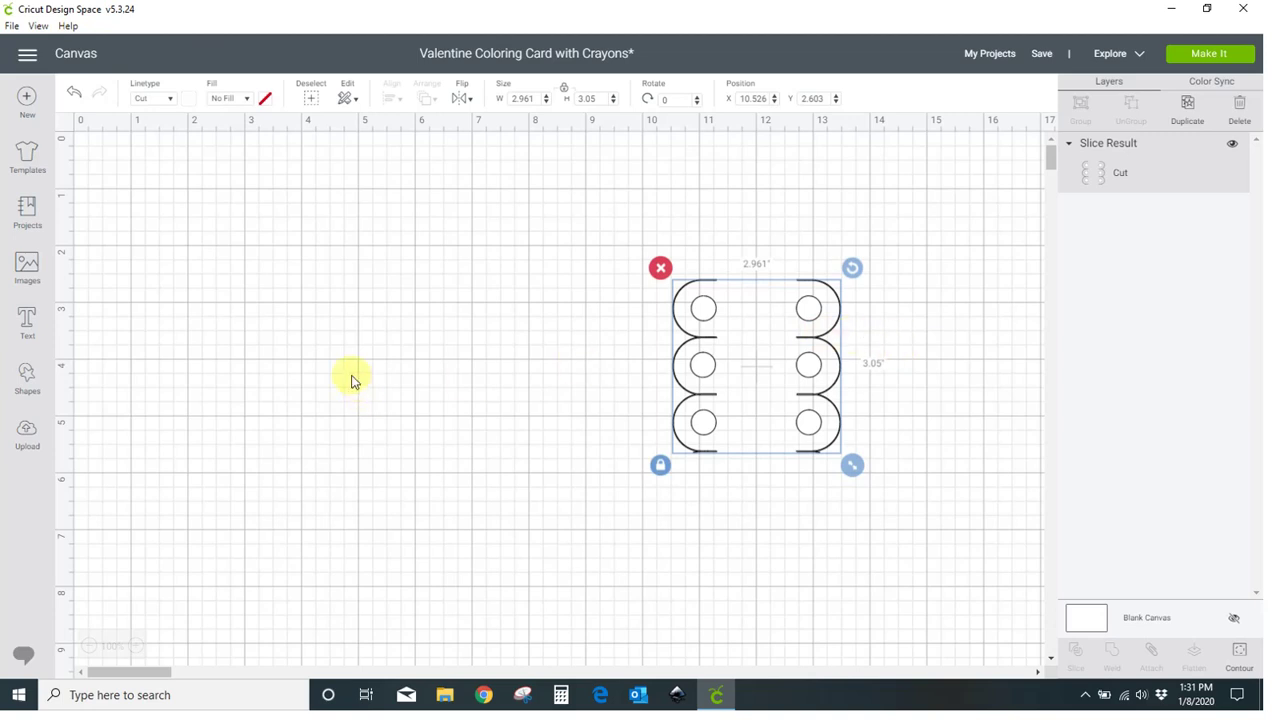
Search the image library for 'tags'
{"action": "left_click", "coordinate": [27, 265]}
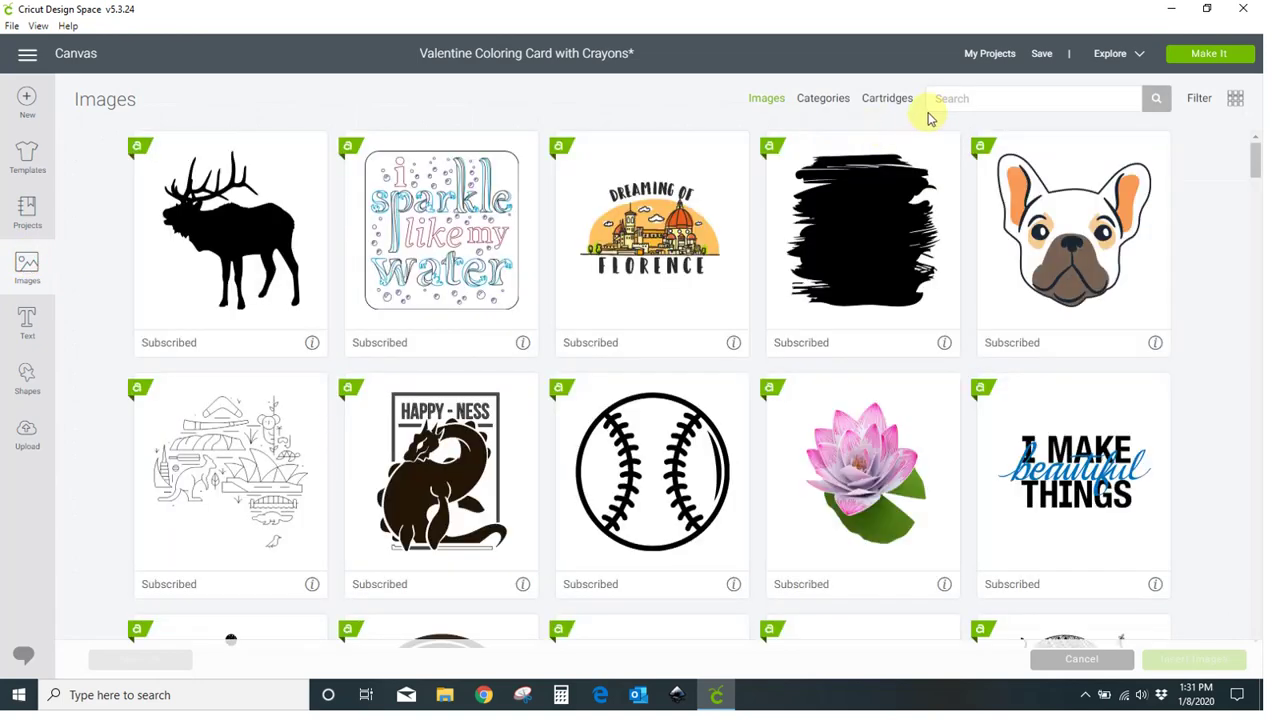
{"action": "left_click", "coordinate": [948, 100]}
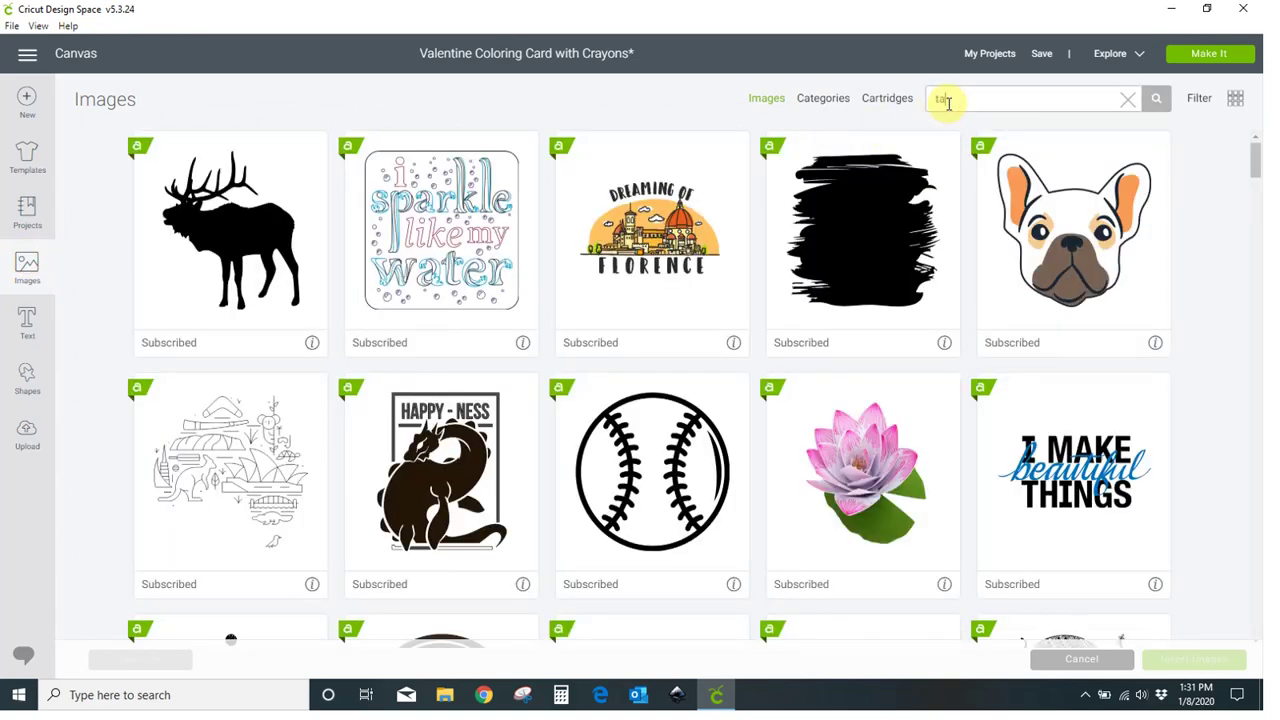
{"action": "type", "text": "tags"}
{"action": "key", "text": "Return"}
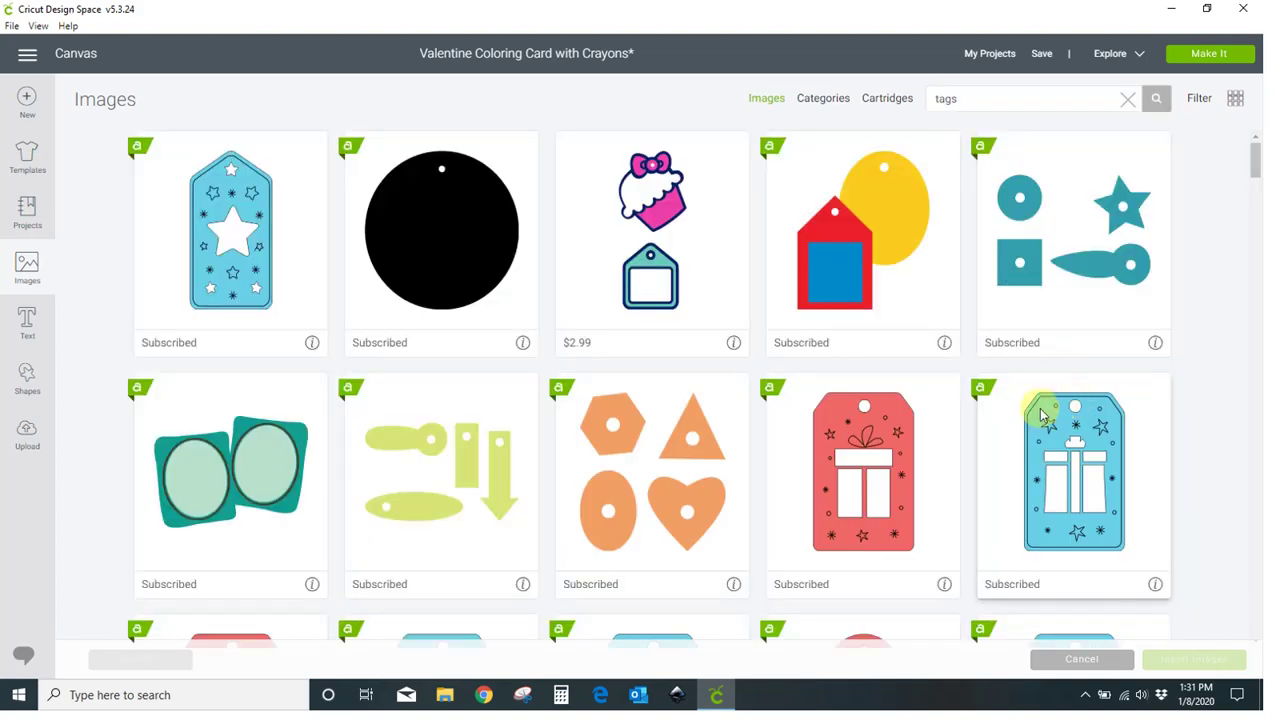
Browse the tag results and insert the pink scalloped tag onto the canvas
{"action": "scroll", "coordinate": [790, 313], "scroll_direction": "down", "scroll_amount": 10}
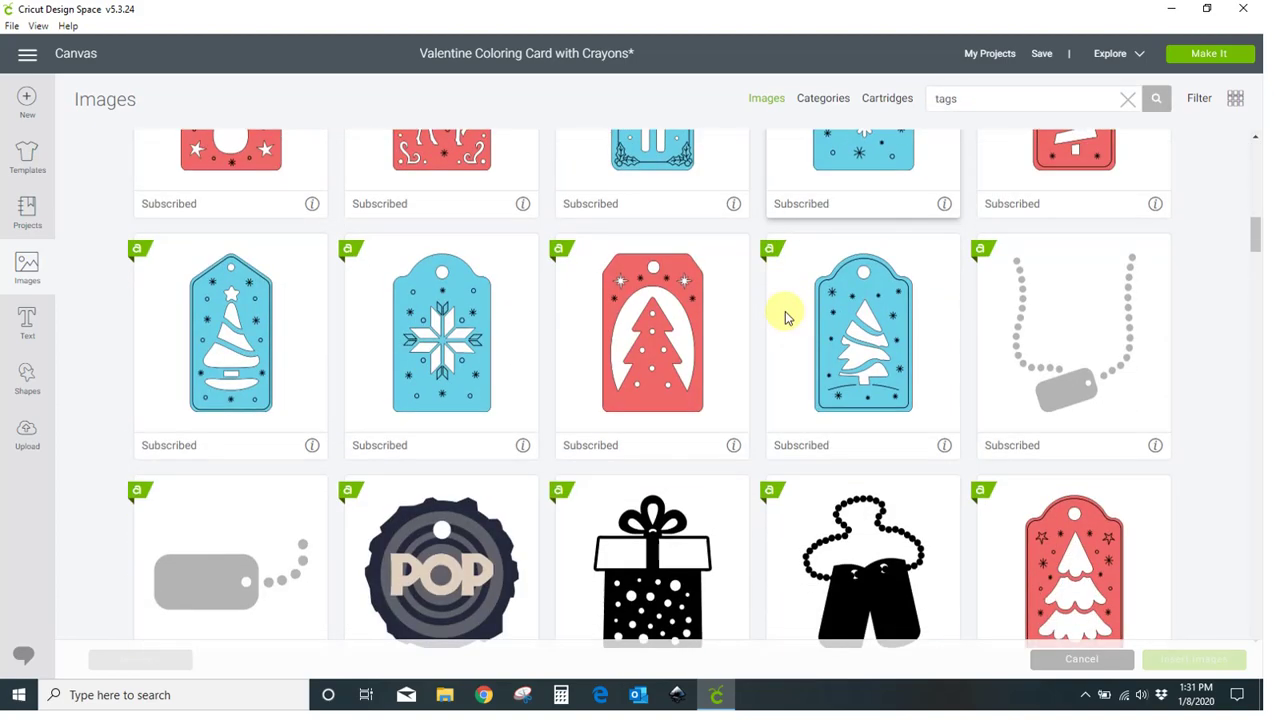
{"action": "scroll", "coordinate": [785, 317], "scroll_direction": "down", "scroll_amount": 12}
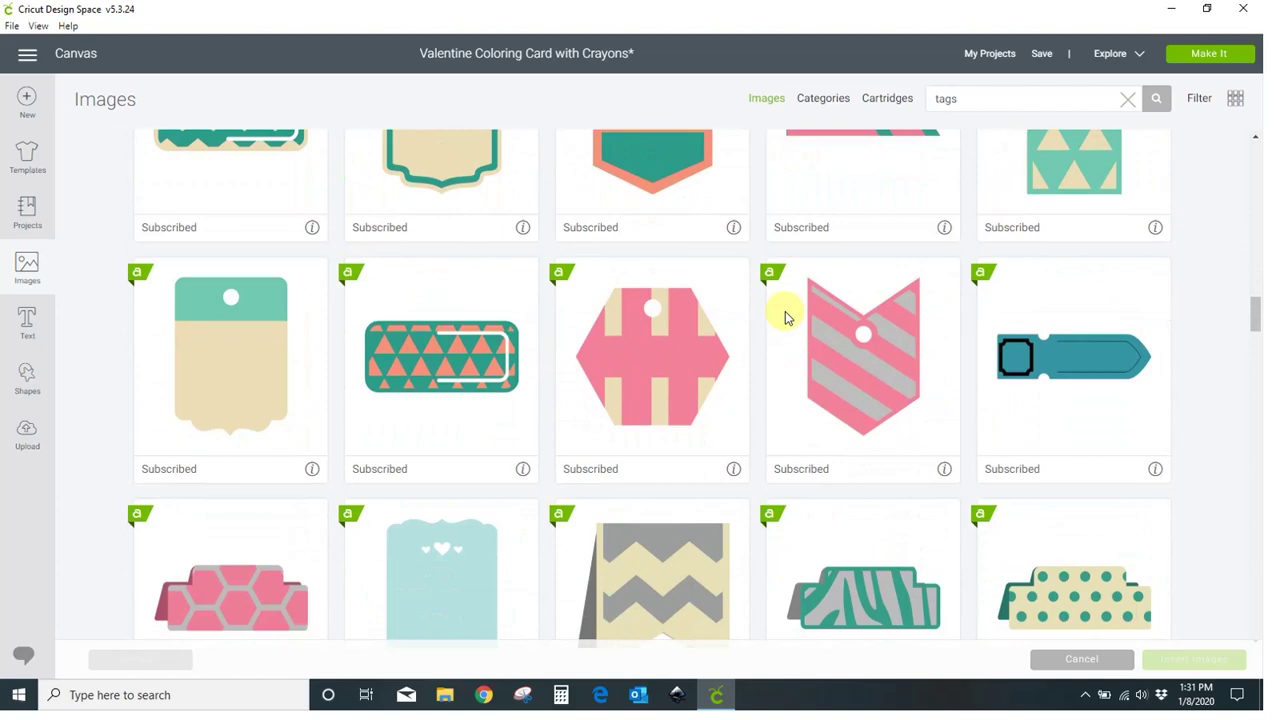
{"action": "scroll", "coordinate": [785, 318], "scroll_direction": "down", "scroll_amount": 10}
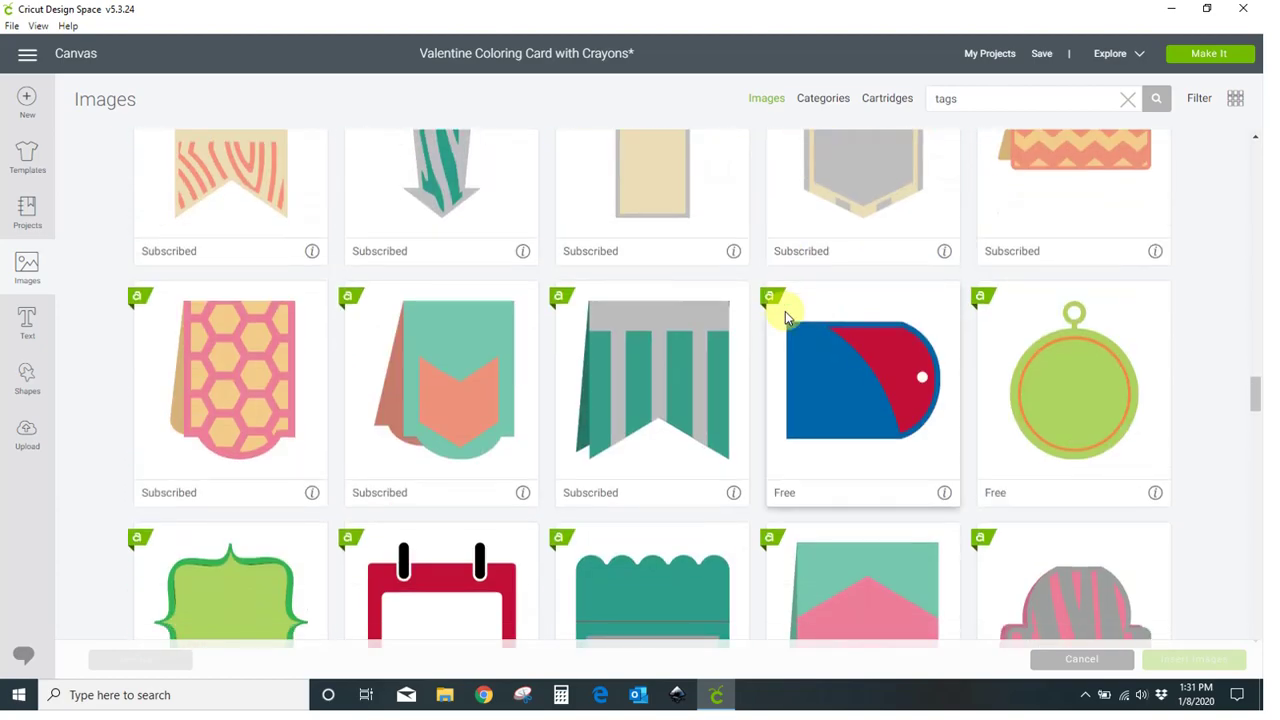
{"action": "scroll", "coordinate": [785, 318], "scroll_direction": "down", "scroll_amount": 10}
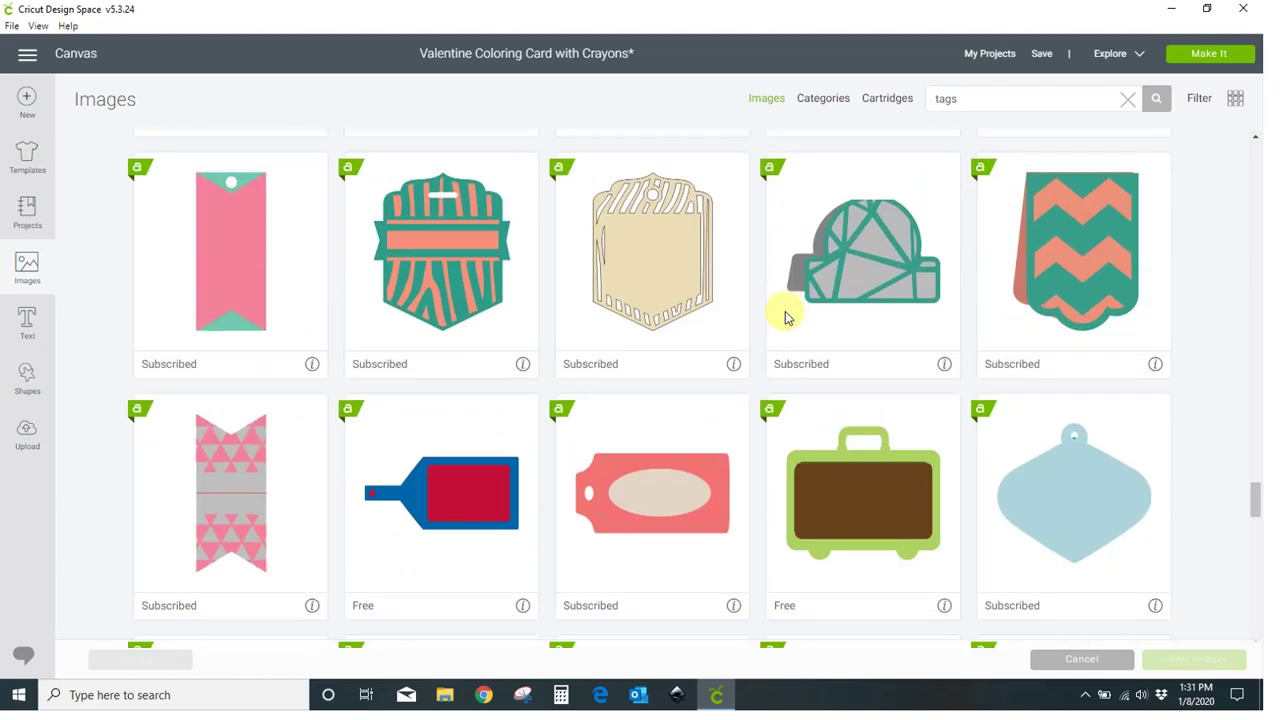
{"action": "scroll", "coordinate": [785, 318], "scroll_direction": "down", "scroll_amount": 6}
{"action": "scroll", "coordinate": [785, 318], "scroll_direction": "up", "scroll_amount": 3}
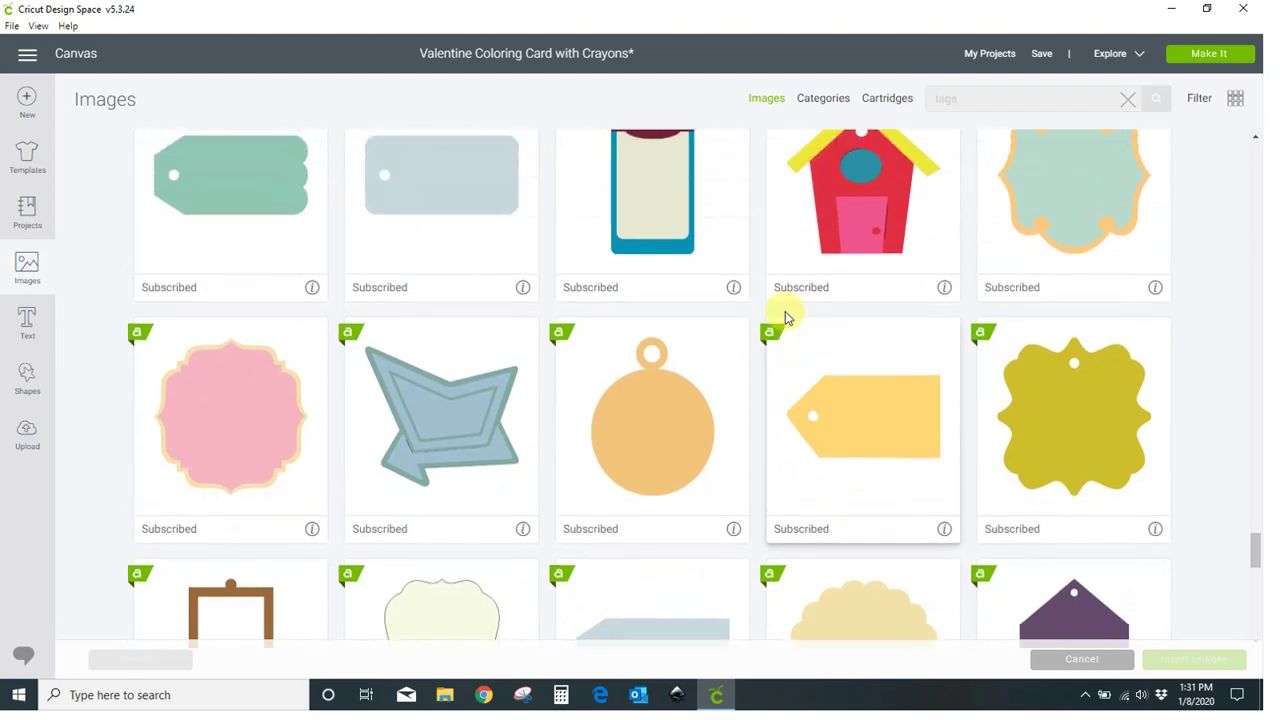
{"action": "scroll", "coordinate": [785, 318], "scroll_direction": "down", "scroll_amount": 10}
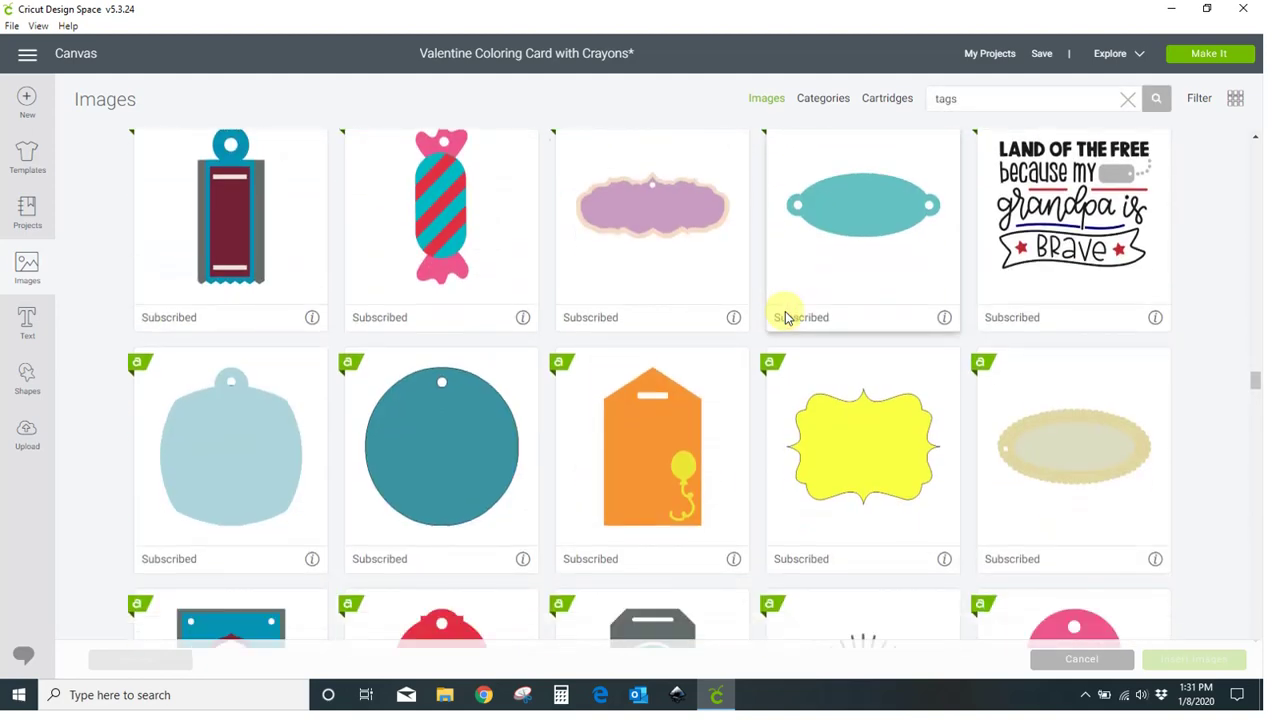
{"action": "scroll", "coordinate": [785, 311], "scroll_direction": "down", "scroll_amount": 10}
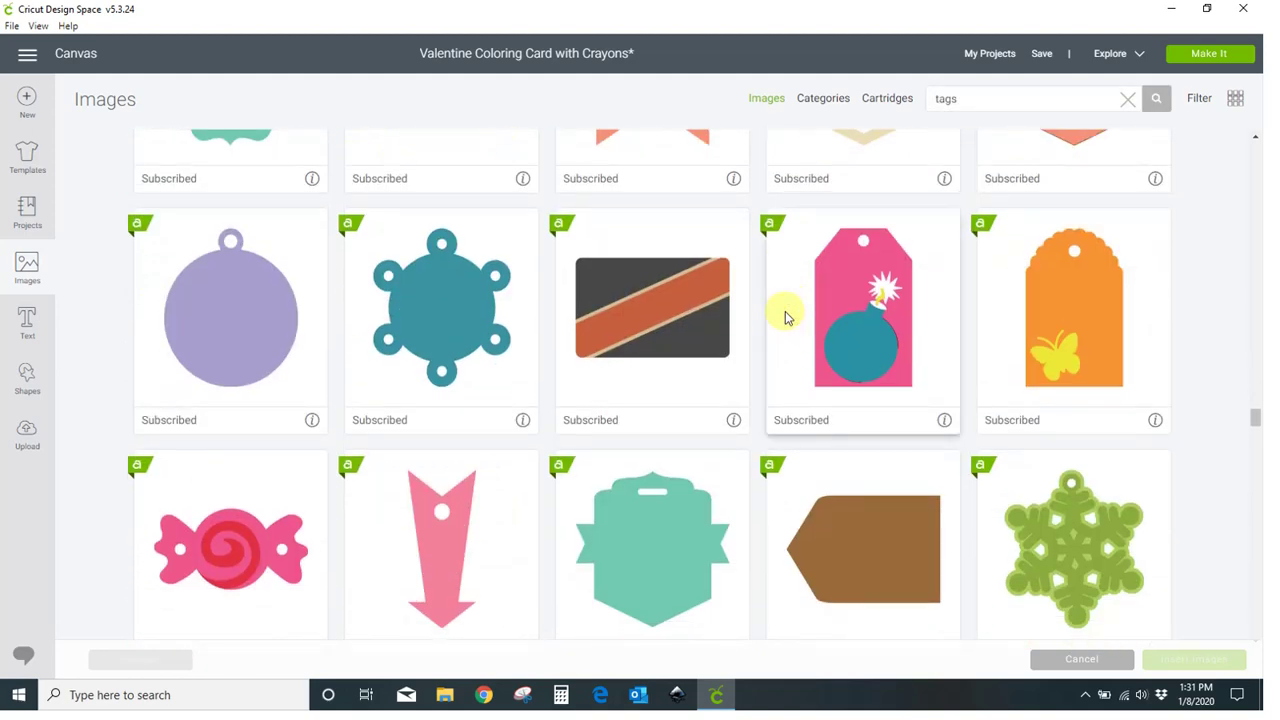
{"action": "scroll", "coordinate": [785, 318], "scroll_direction": "down", "scroll_amount": 10}
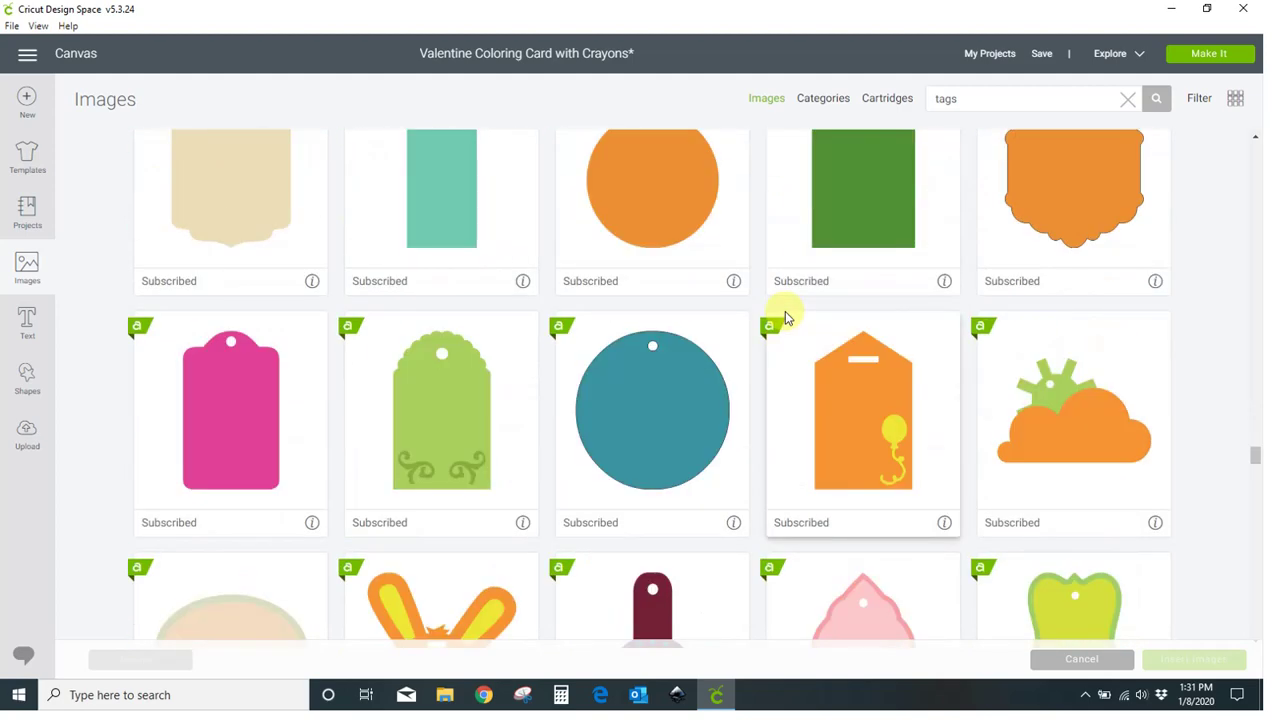
{"action": "scroll", "coordinate": [785, 318], "scroll_direction": "down", "scroll_amount": 10}
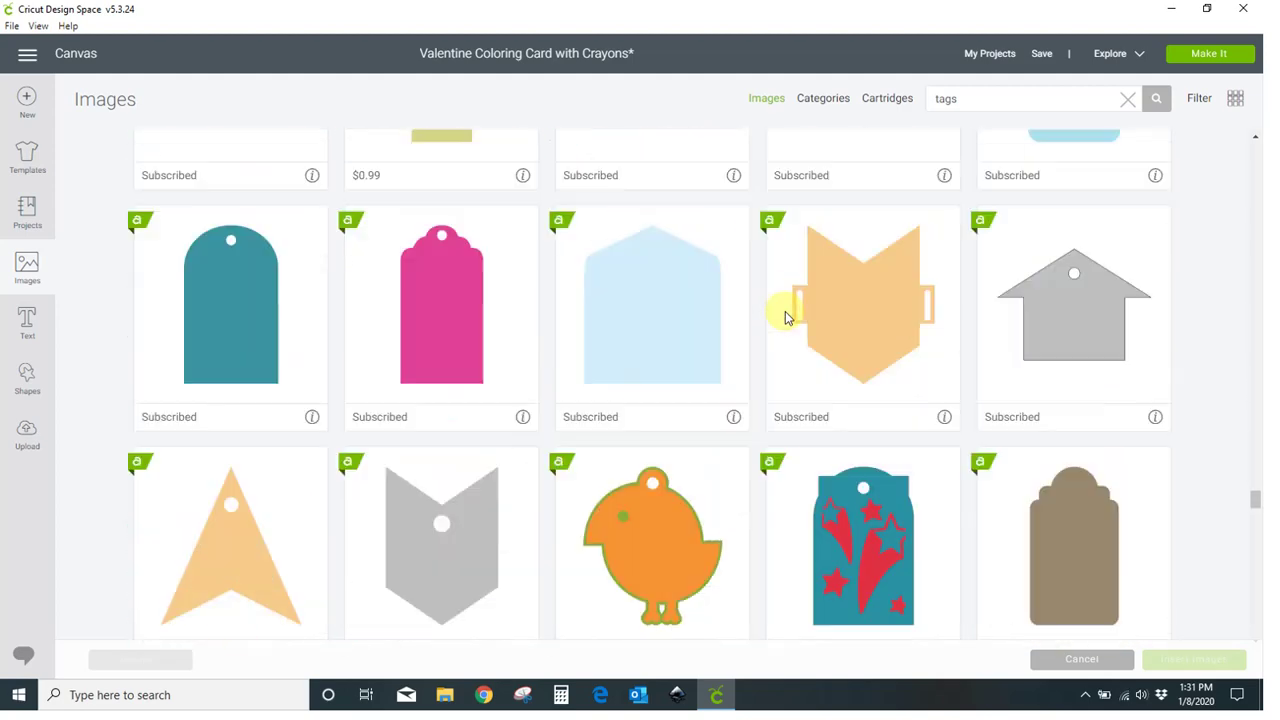
{"action": "left_click", "coordinate": [428, 302]}
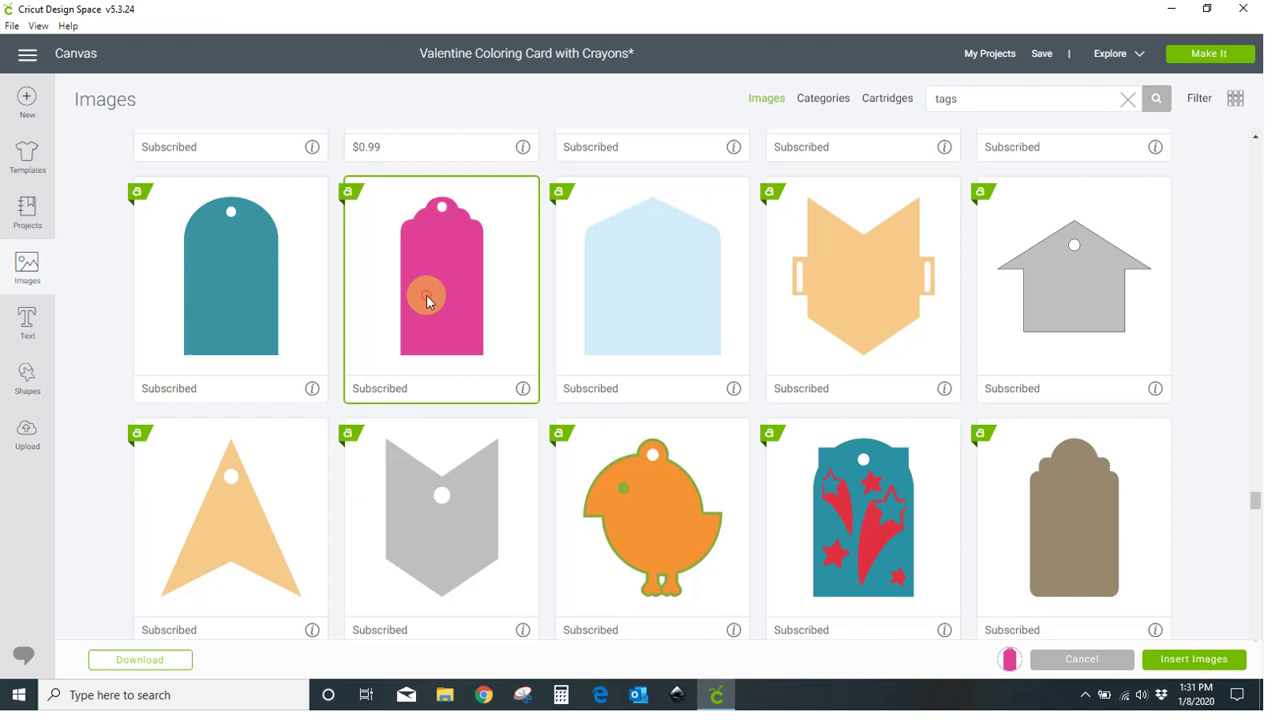
{"action": "left_click", "coordinate": [522, 389]}
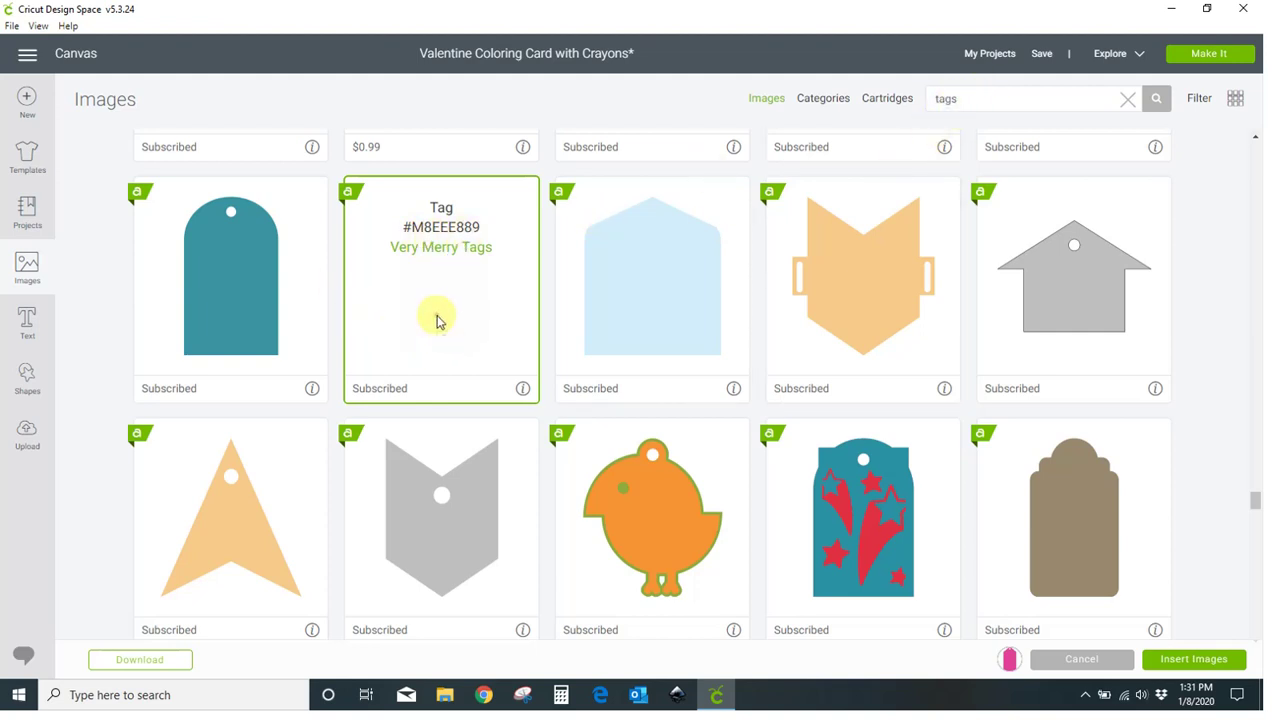
{"action": "left_click", "coordinate": [1194, 659]}
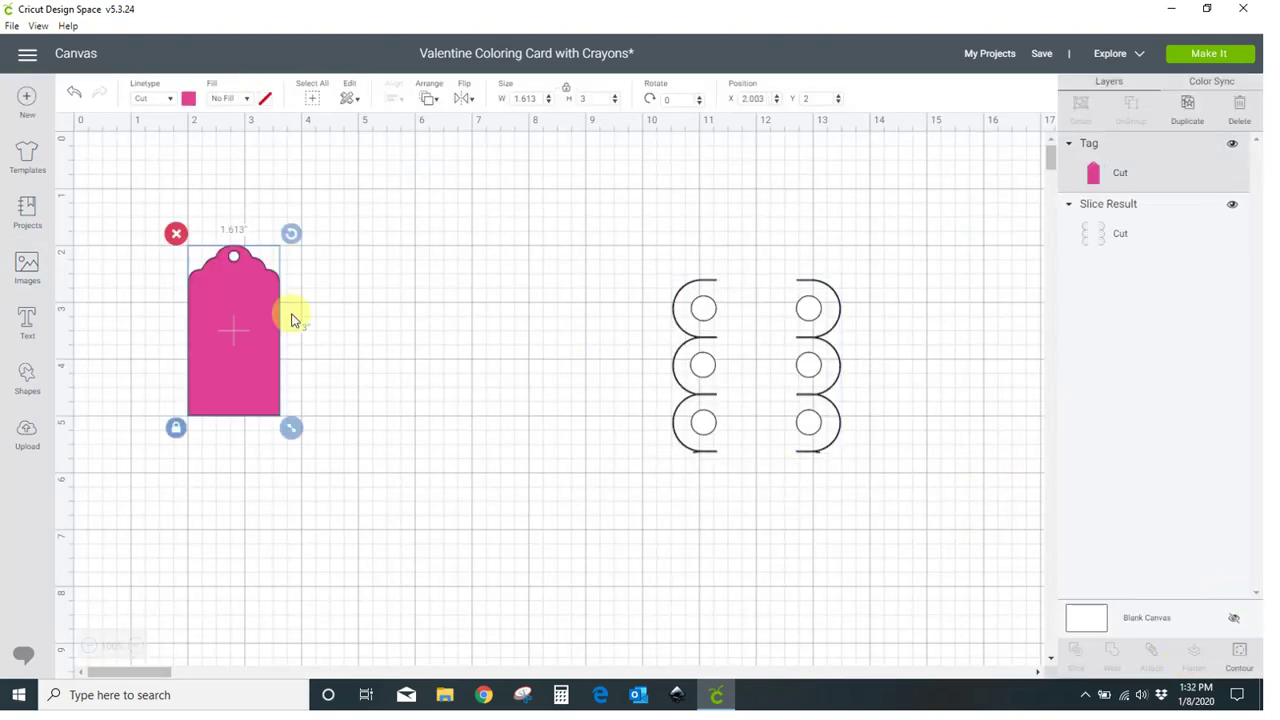
Move the tag, unlock its proportions, and set its height to 5 in and width to 3 in
{"action": "left_click_drag", "start_coordinate": [283, 365], "coordinate": [426, 357]}
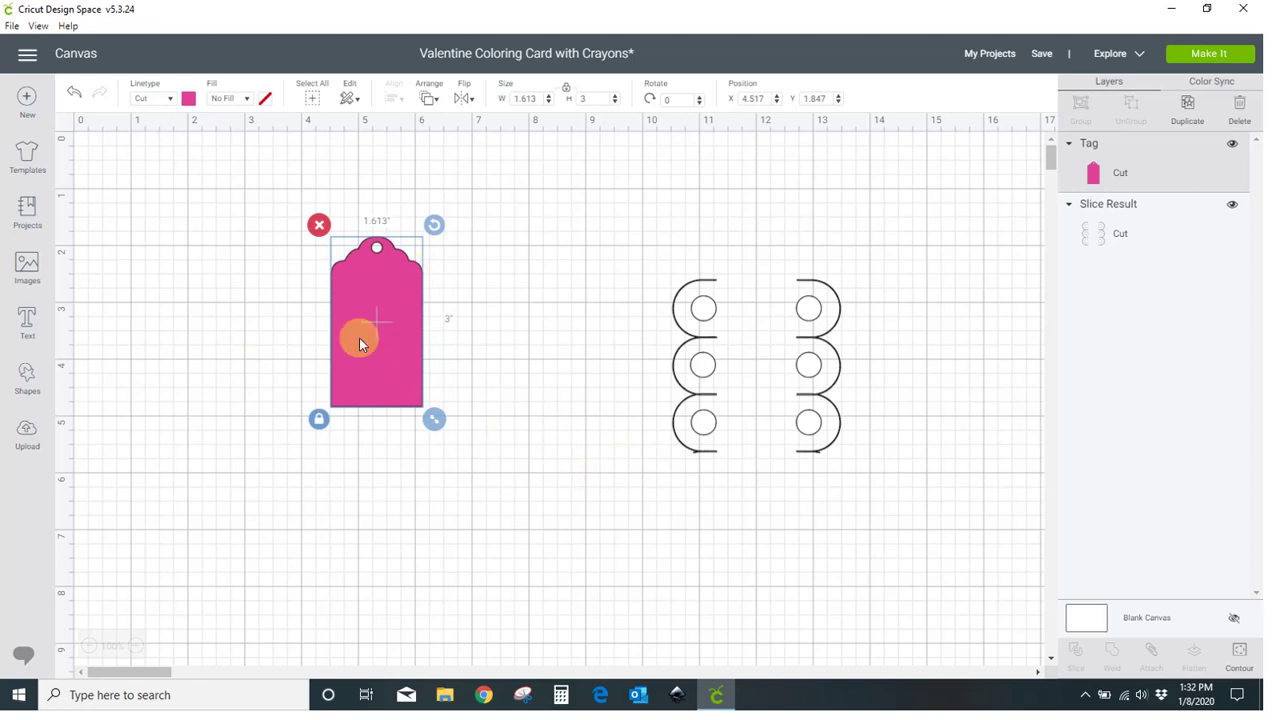
{"action": "left_click", "coordinate": [318, 420]}
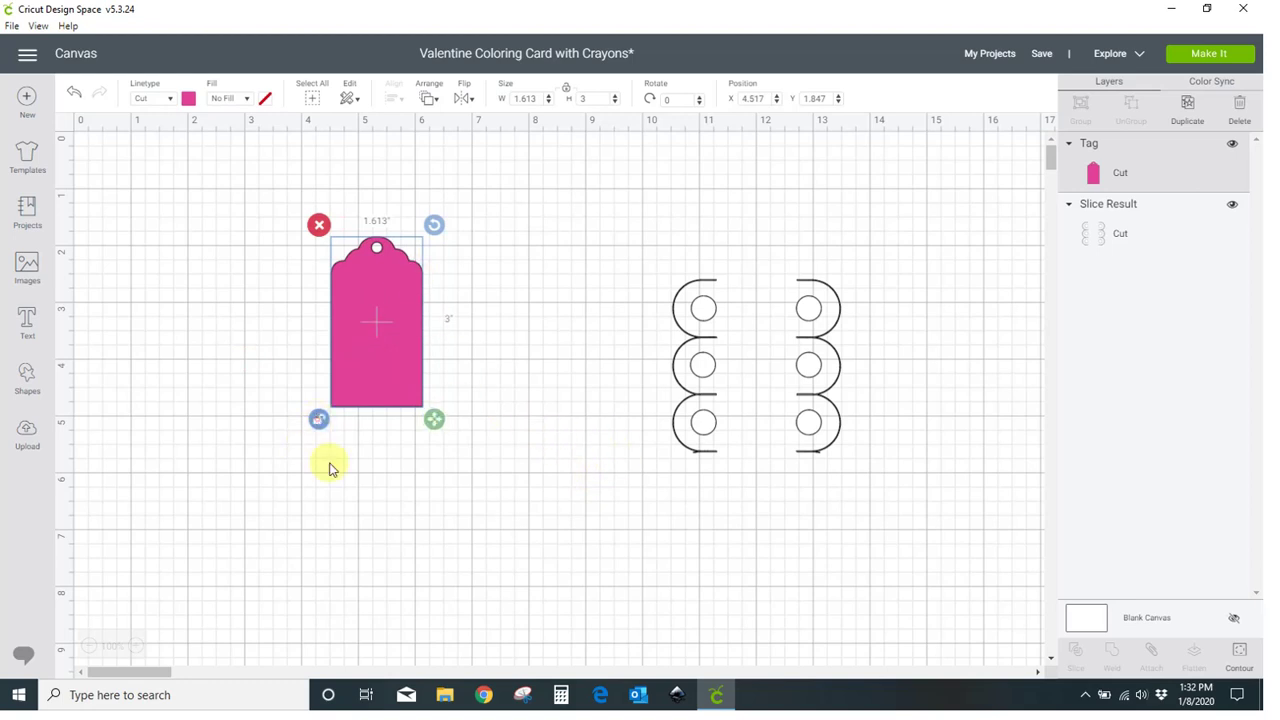
{"action": "left_click", "coordinate": [591, 99]}
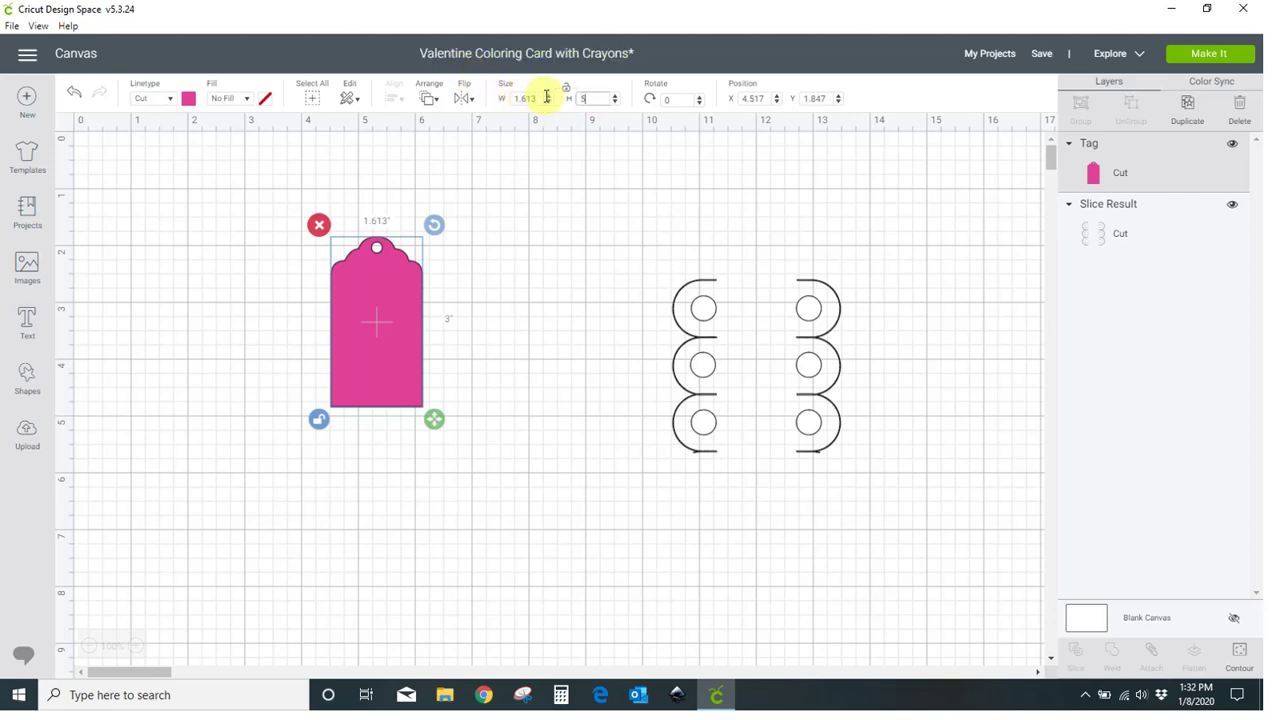
{"action": "left_click", "coordinate": [535, 99]}
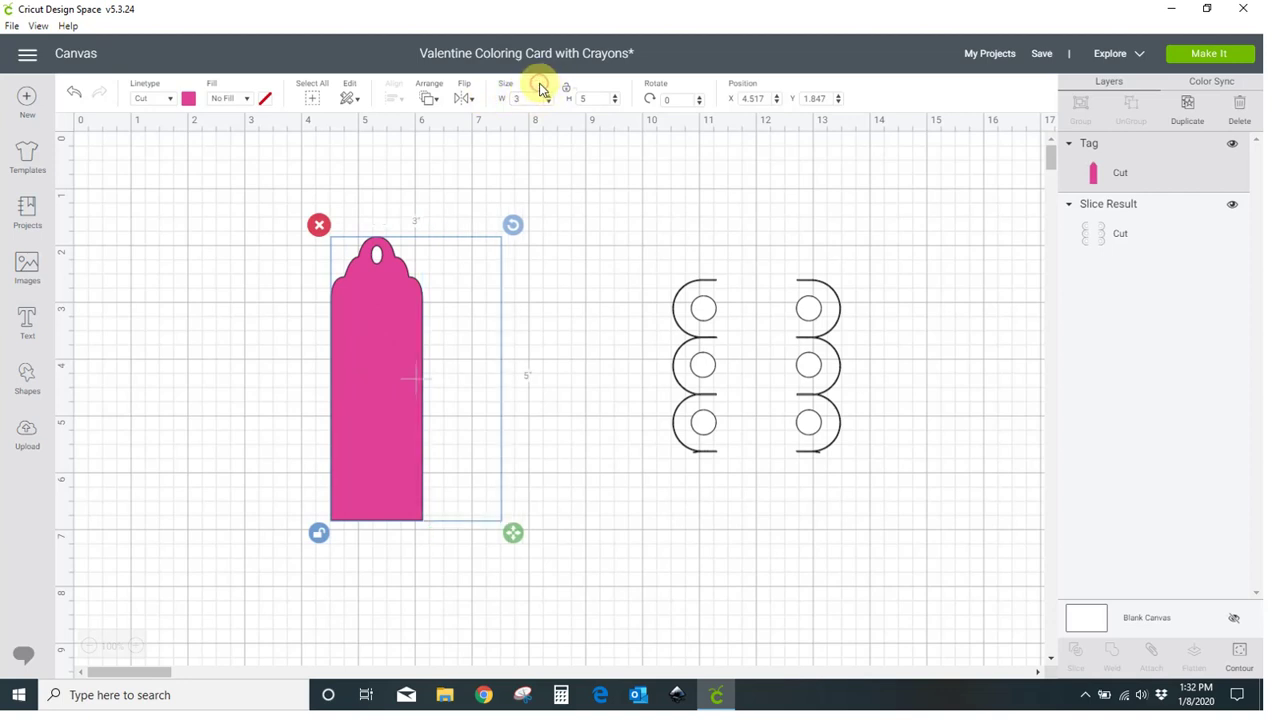
{"action": "left_click", "coordinate": [737, 530]}
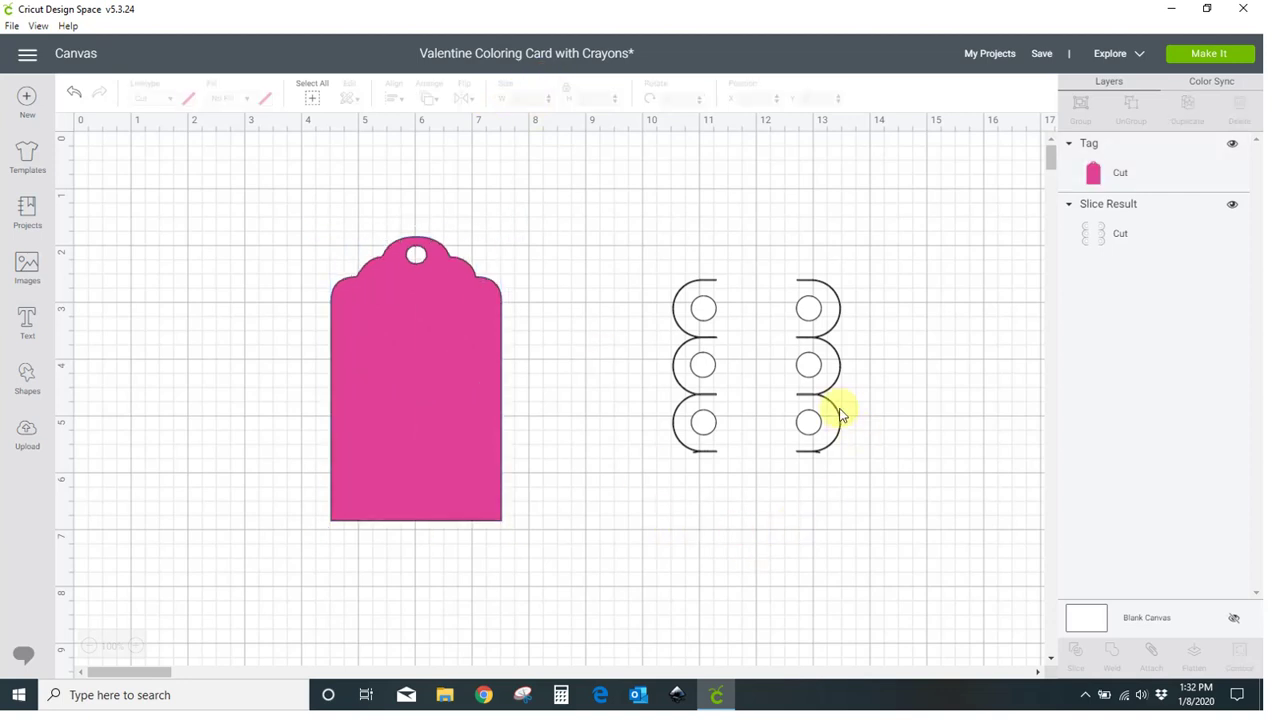
Move the crayon outline aside and add a 3-inch square beside the tag
{"action": "left_click_drag", "start_coordinate": [838, 420], "coordinate": [981, 491]}
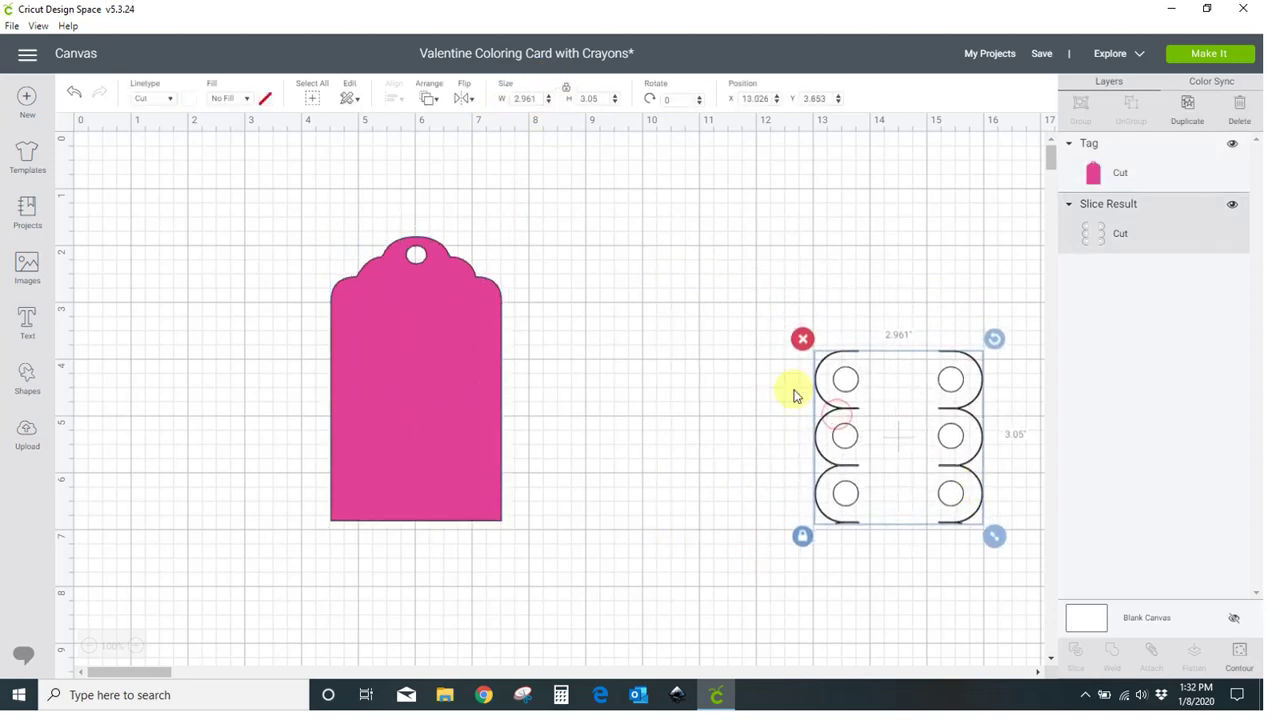
{"action": "left_click", "coordinate": [26, 379]}
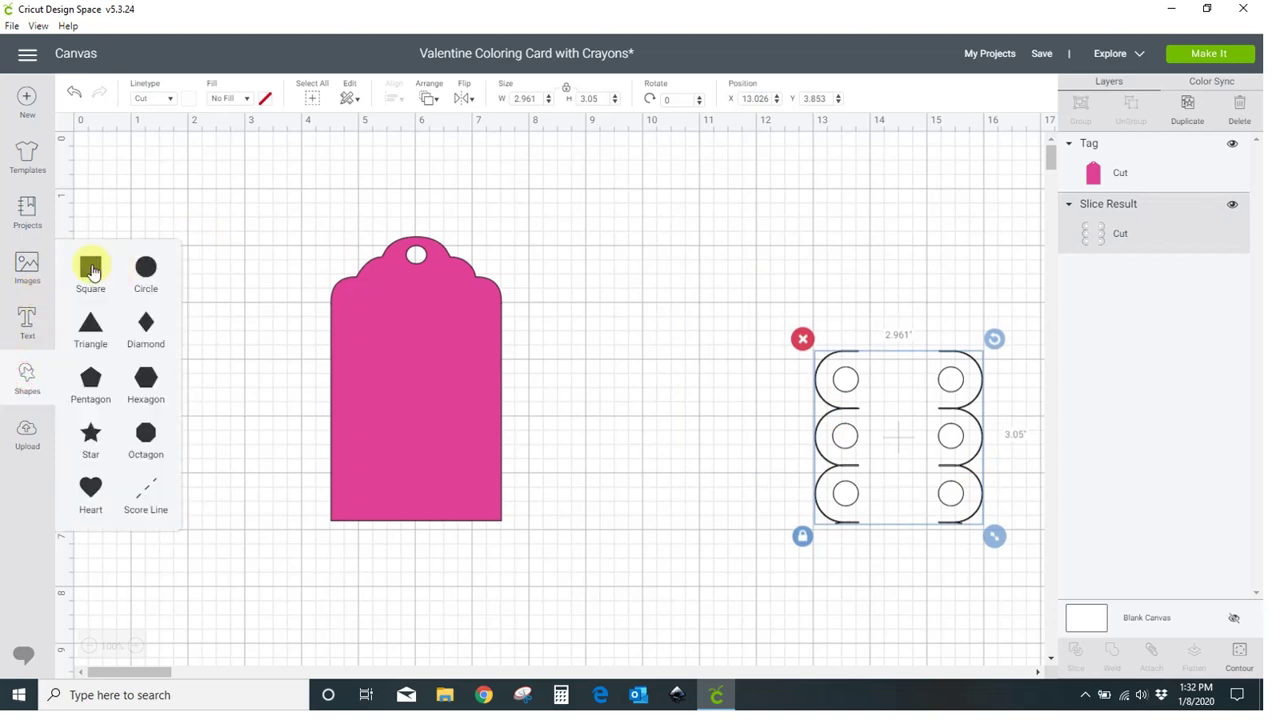
{"action": "left_click", "coordinate": [91, 272]}
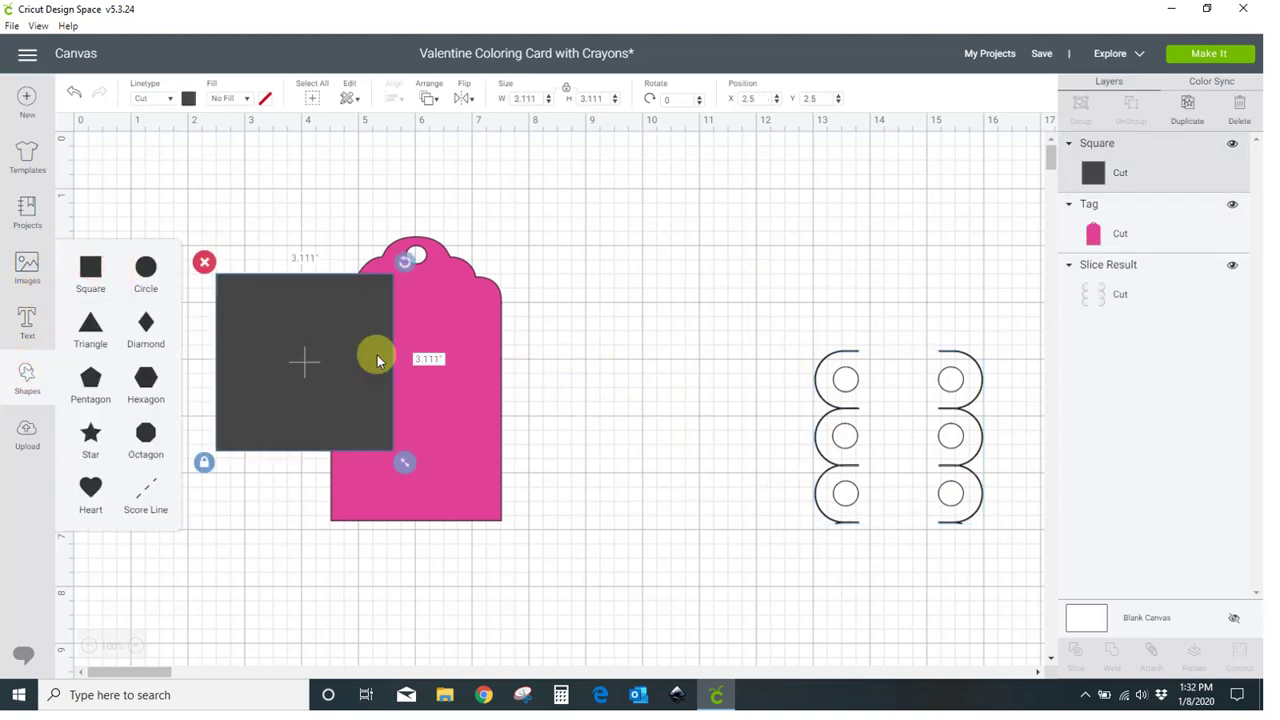
{"action": "left_click_drag", "start_coordinate": [374, 354], "coordinate": [611, 409]}
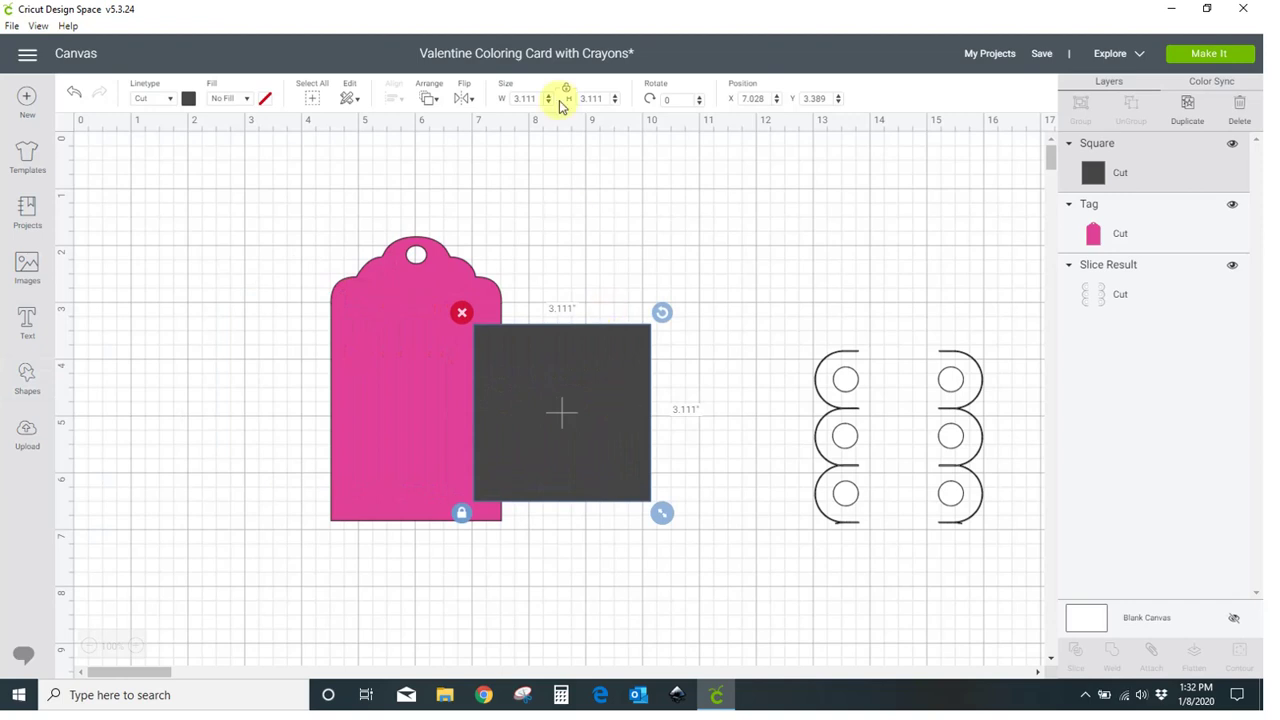
{"action": "left_click", "coordinate": [527, 98]}
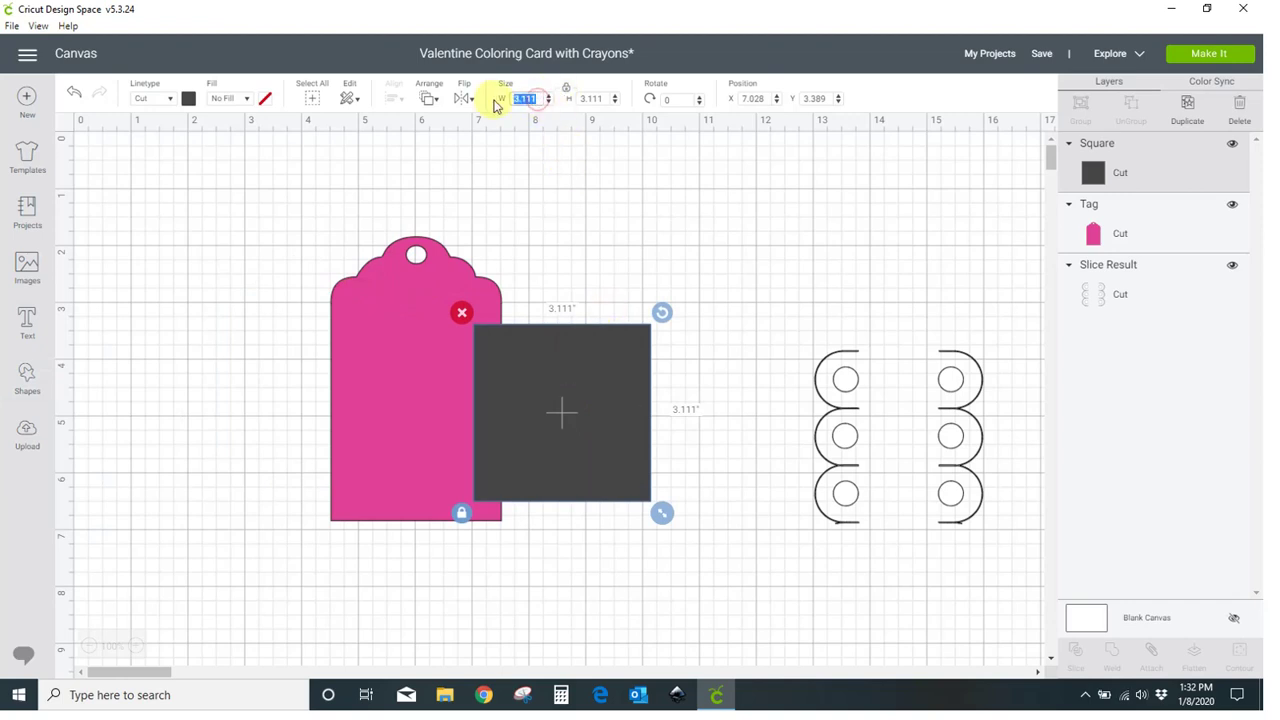
{"action": "type", "text": "3"}
{"action": "left_click", "coordinate": [525, 82]}
Stretch the square against the tag's right edge and align both along their bottoms
{"action": "left_click", "coordinate": [456, 495]}
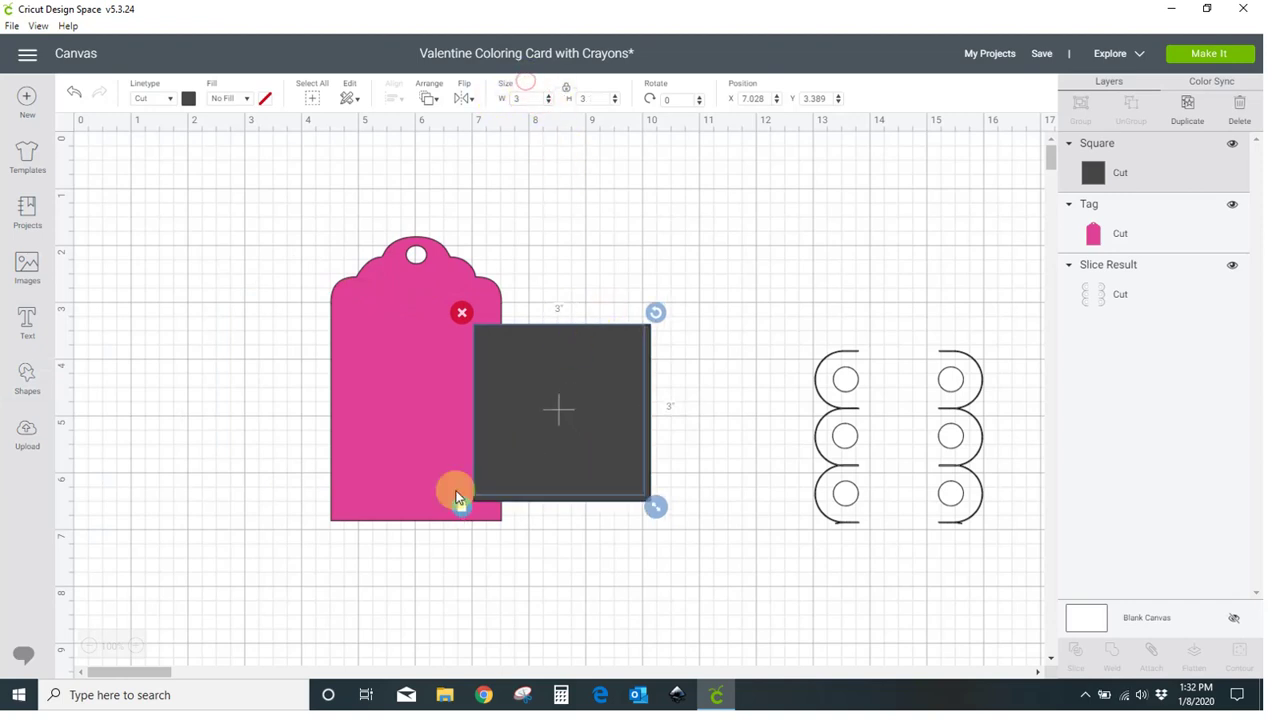
{"action": "left_click_drag", "start_coordinate": [591, 442], "coordinate": [610, 384]}
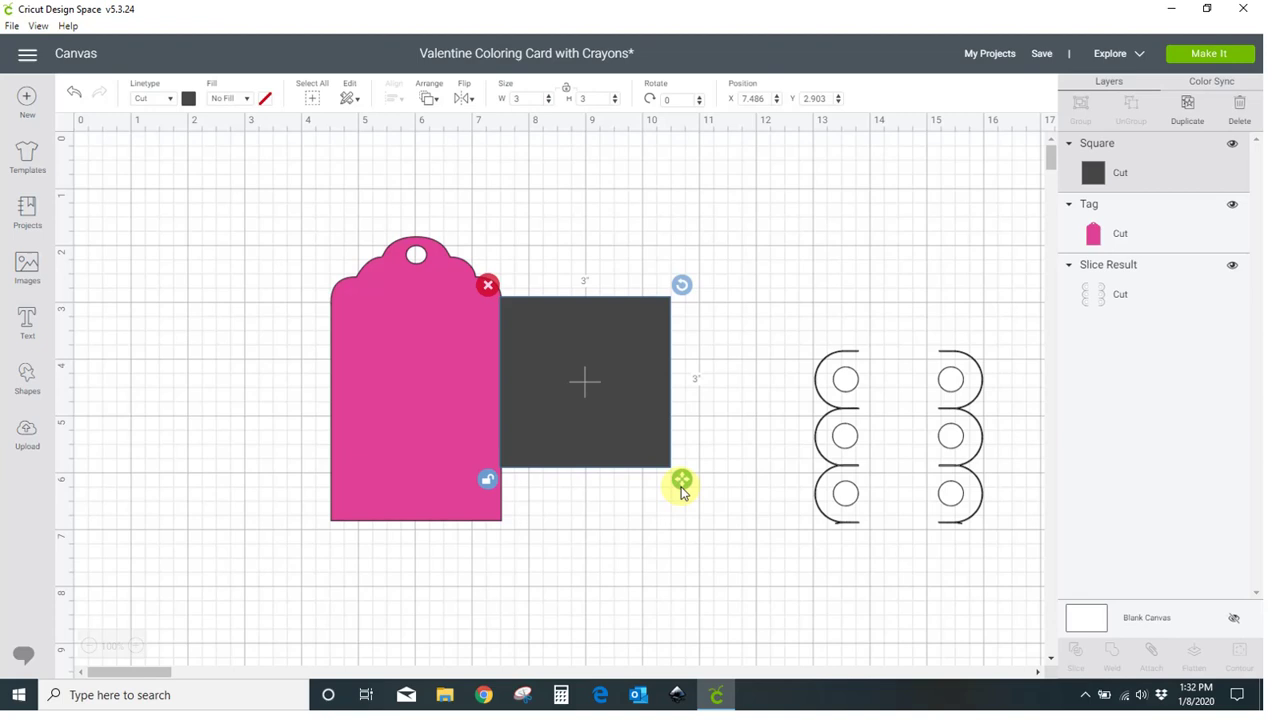
{"action": "left_click_drag", "start_coordinate": [681, 479], "coordinate": [686, 546]}
{"action": "left_click", "coordinate": [669, 600]}
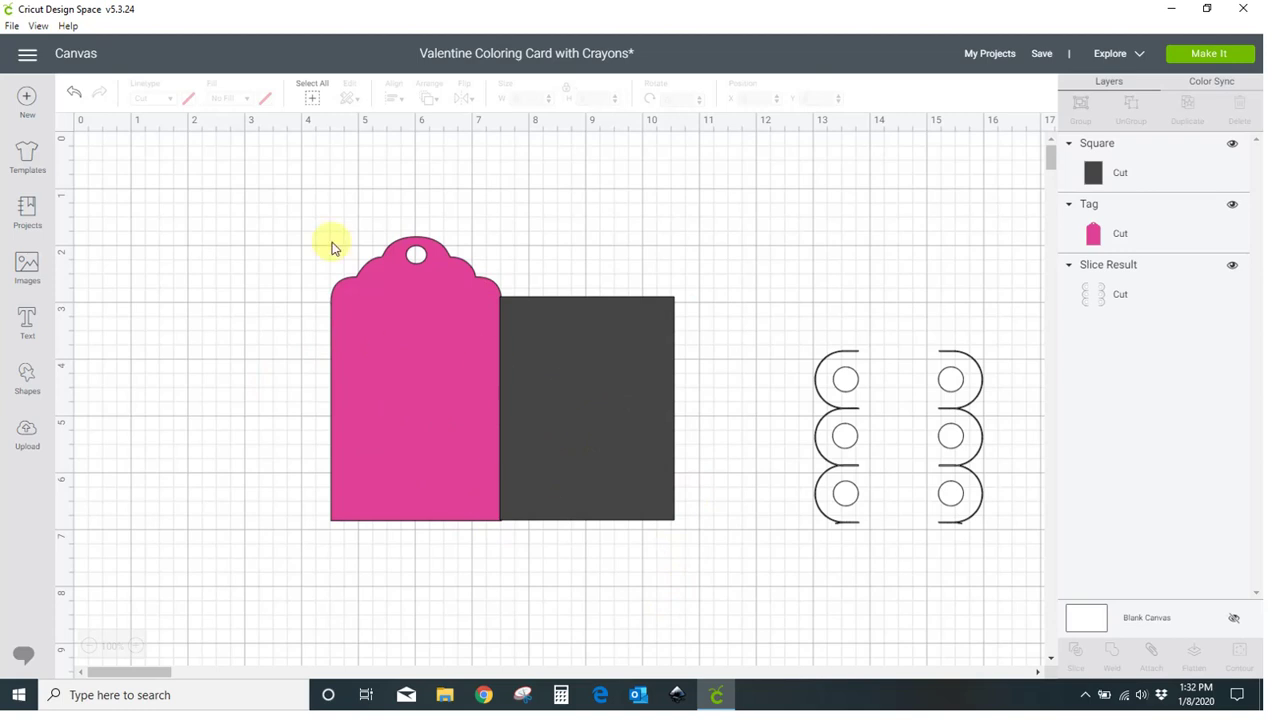
{"action": "left_click_drag", "start_coordinate": [249, 206], "coordinate": [710, 553]}
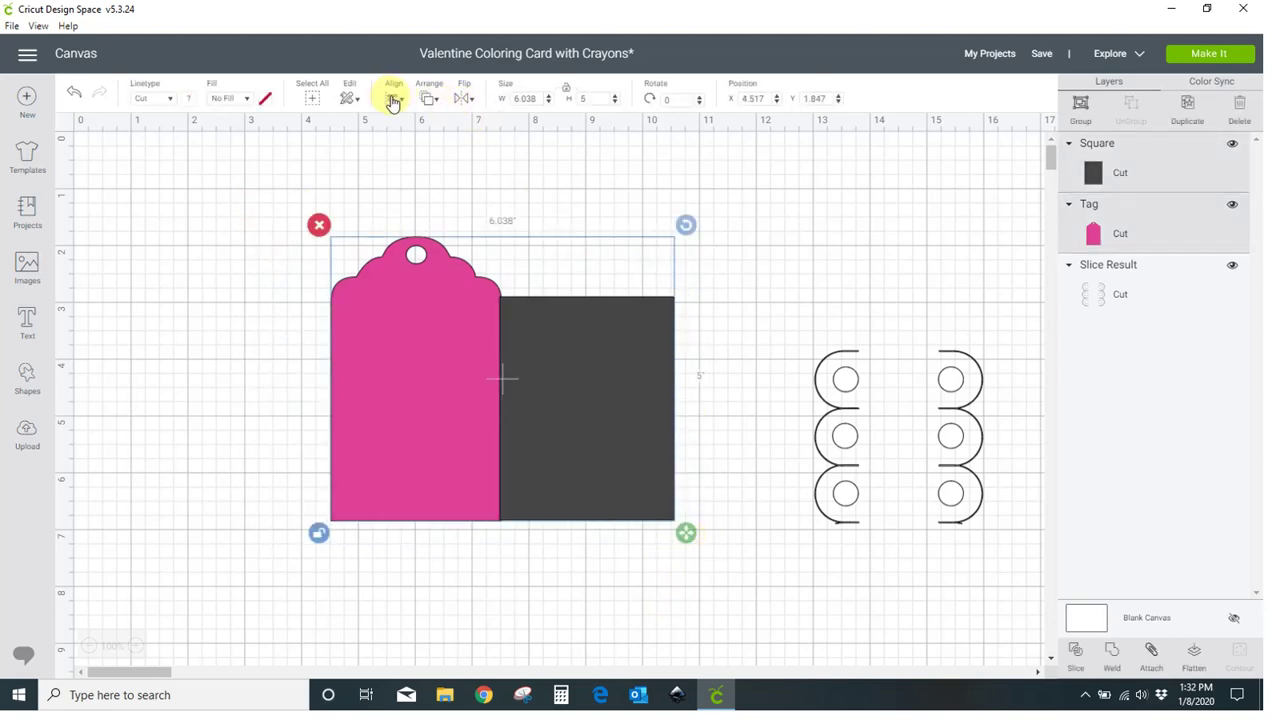
{"action": "left_click", "coordinate": [392, 102]}
{"action": "left_click", "coordinate": [422, 256]}
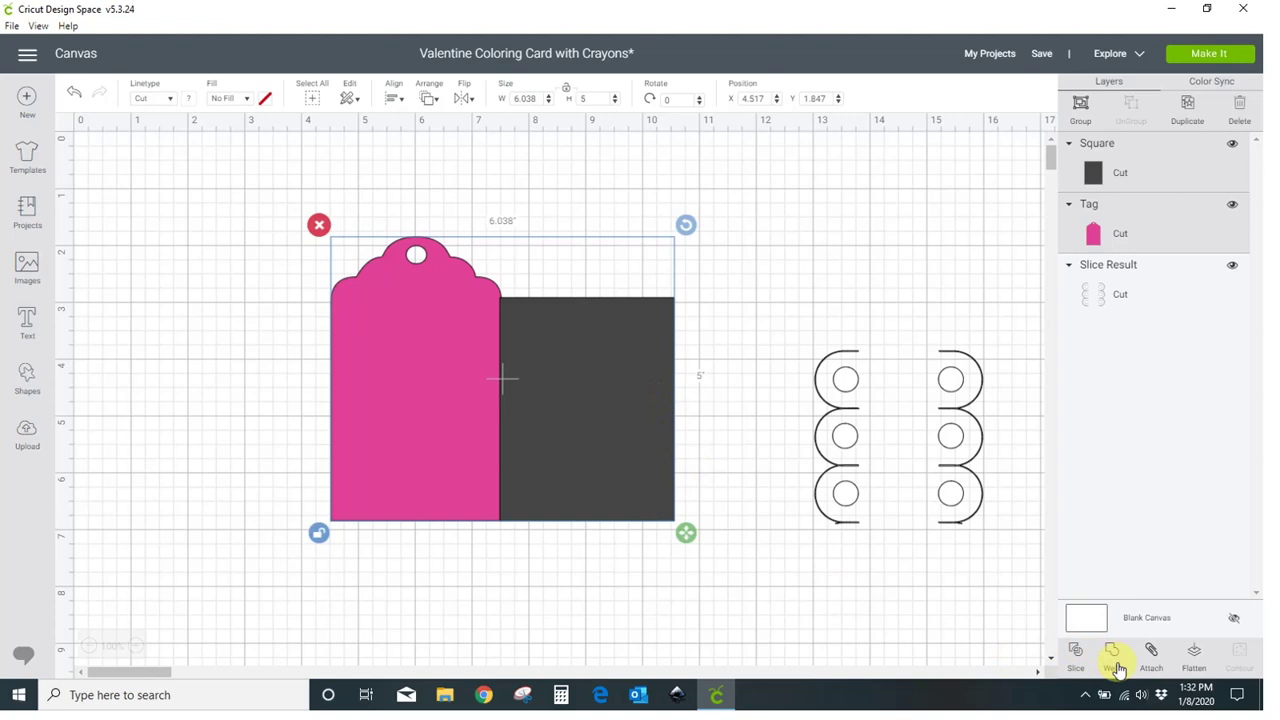
Weld the tag and square into a 6.038 × 5 in card base and recolour it white
{"action": "left_click", "coordinate": [1112, 660]}
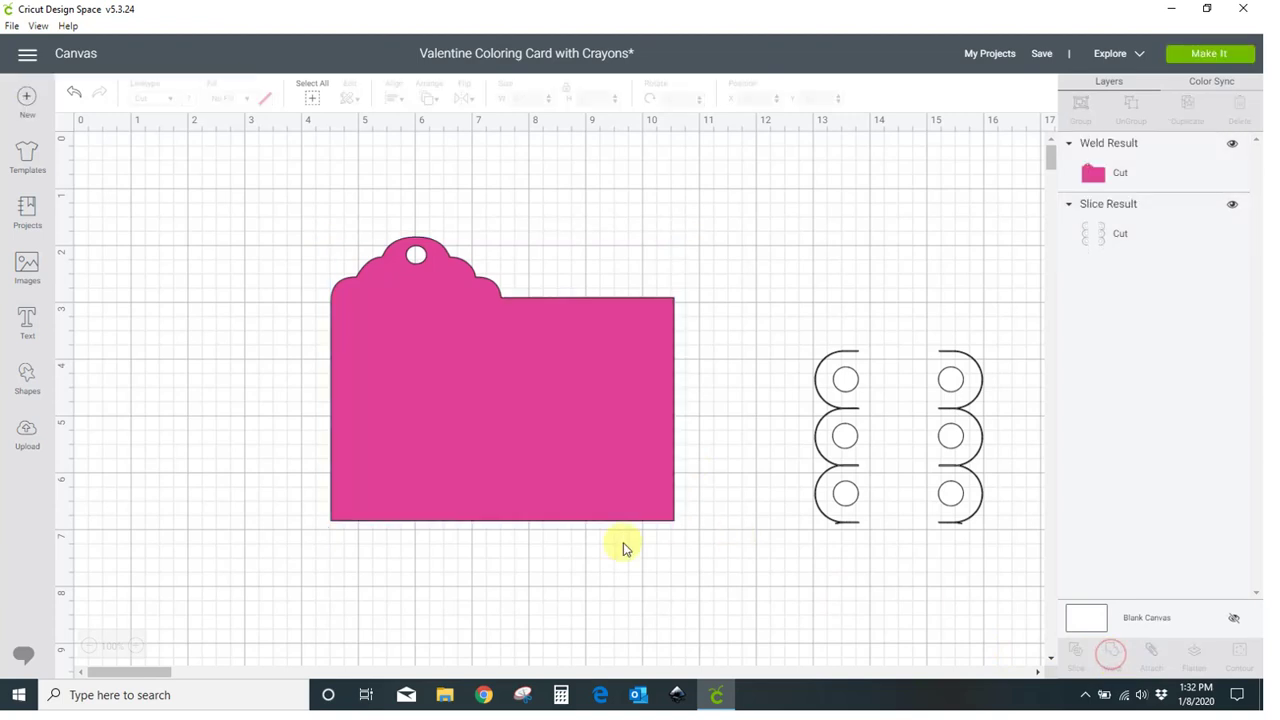
{"action": "left_click", "coordinate": [188, 98]}
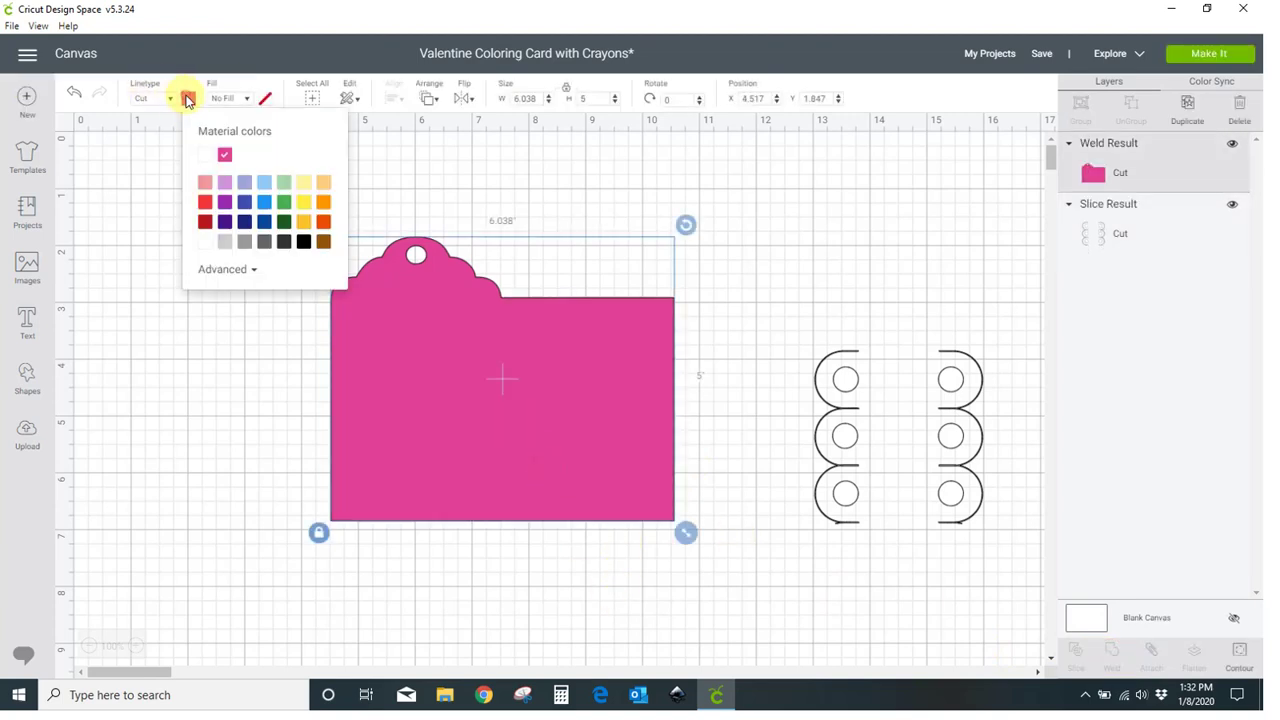
{"action": "left_click", "coordinate": [205, 243]}
{"action": "left_click", "coordinate": [157, 338]}
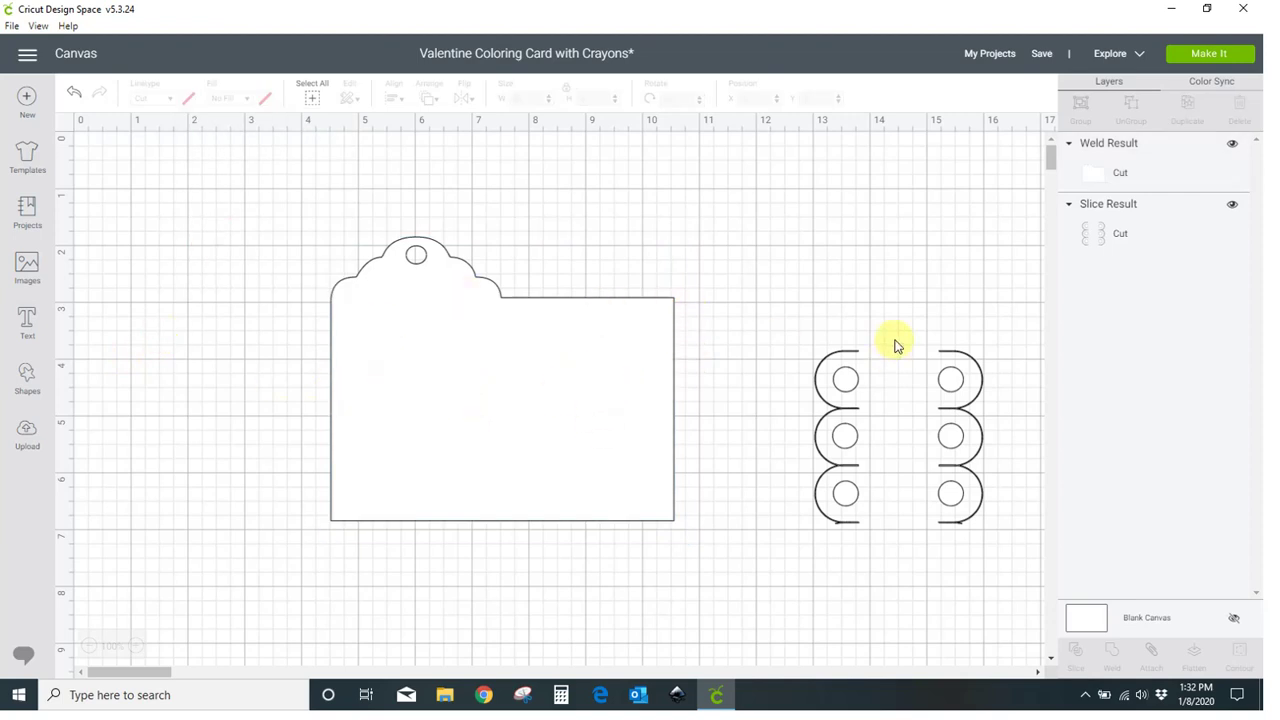
Place a score line on the tag–square fold, lengthened past the card's bottom edge
{"action": "left_click", "coordinate": [26, 372]}
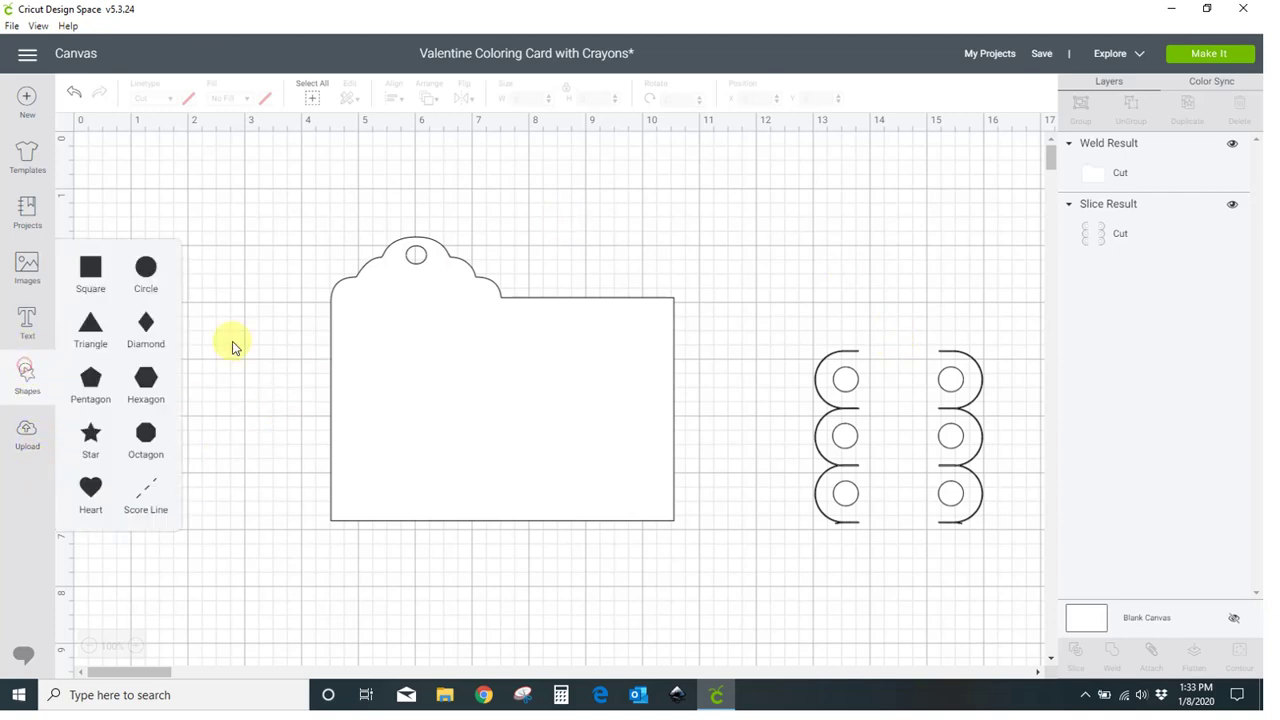
{"action": "left_click", "coordinate": [147, 494]}
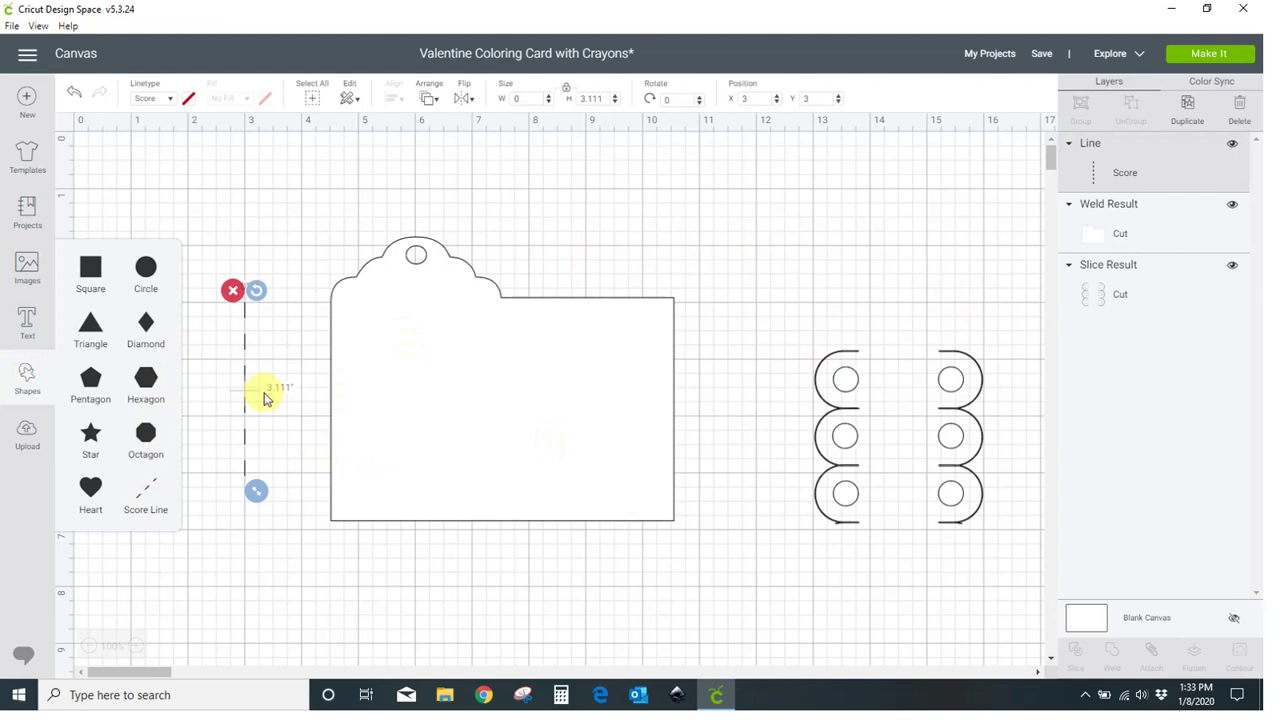
{"action": "left_click_drag", "start_coordinate": [244, 407], "coordinate": [502, 398]}
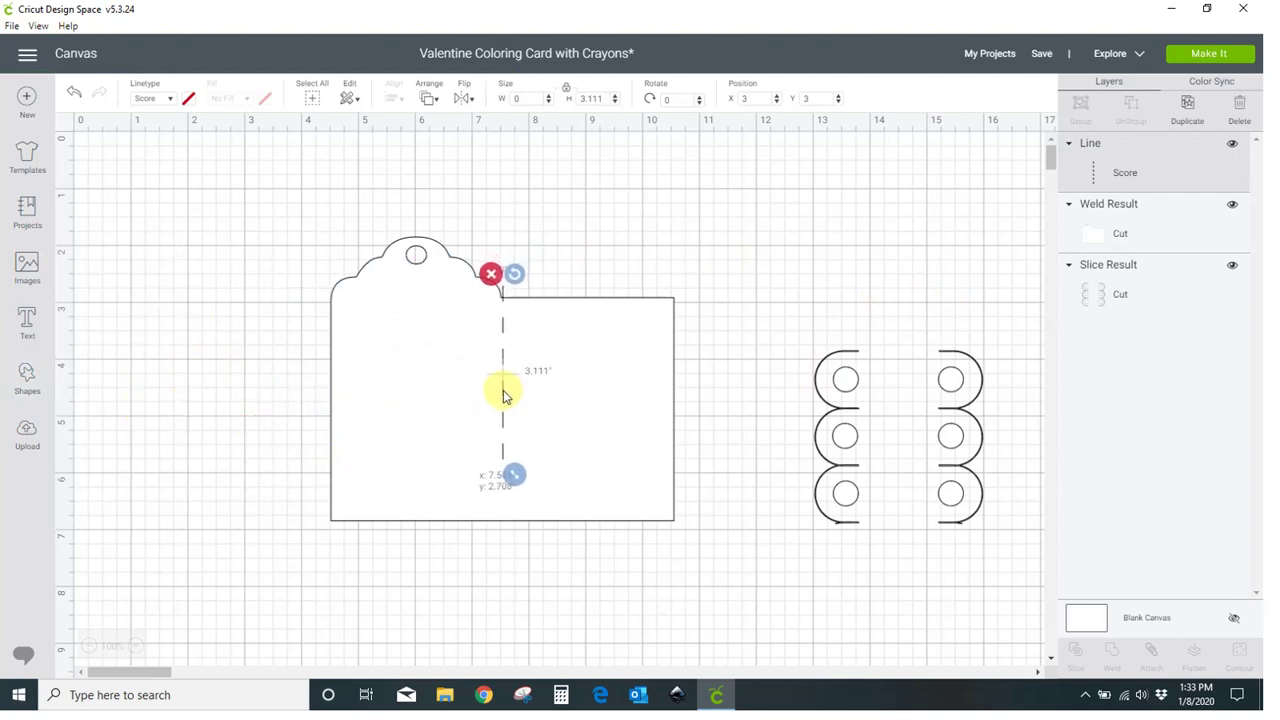
{"action": "left_click_drag", "start_coordinate": [506, 474], "coordinate": [609, 609]}
{"action": "left_click", "coordinate": [655, 612]}
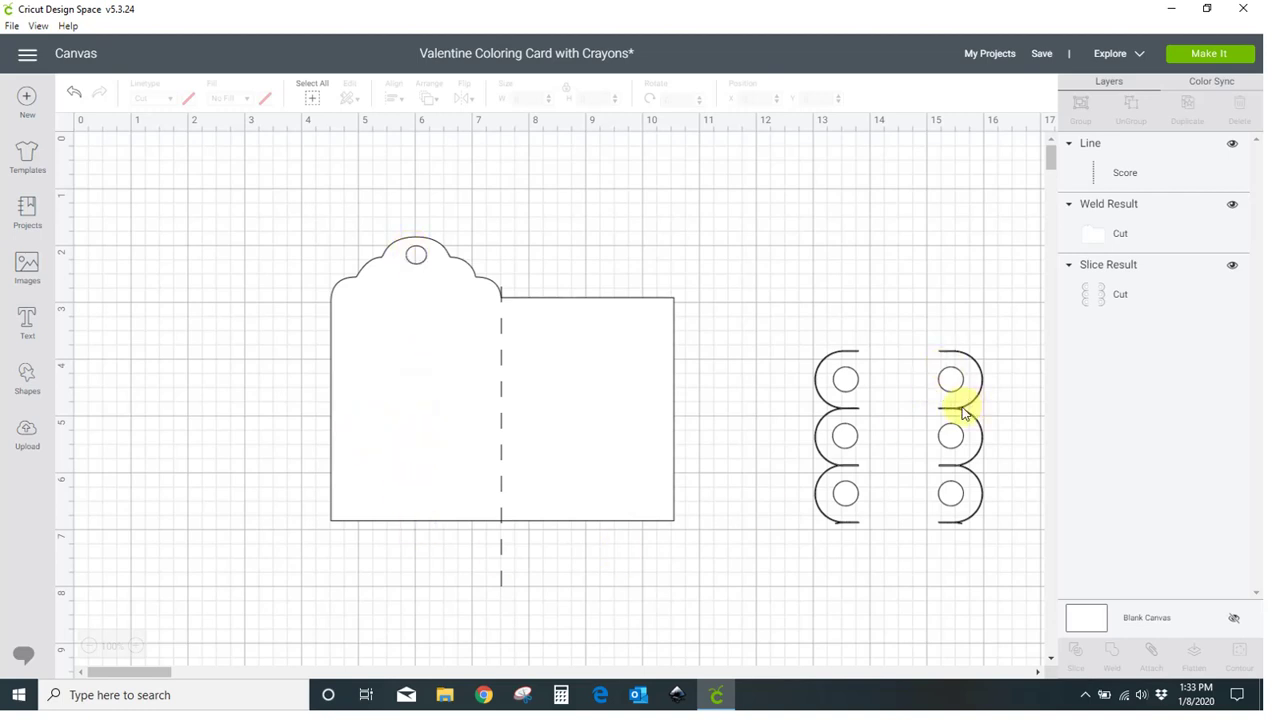
Drag the crayon holder onto the card's right panel and bring it to the front
{"action": "left_click_drag", "start_coordinate": [963, 413], "coordinate": [658, 386]}
{"action": "left_click", "coordinate": [428, 99]}
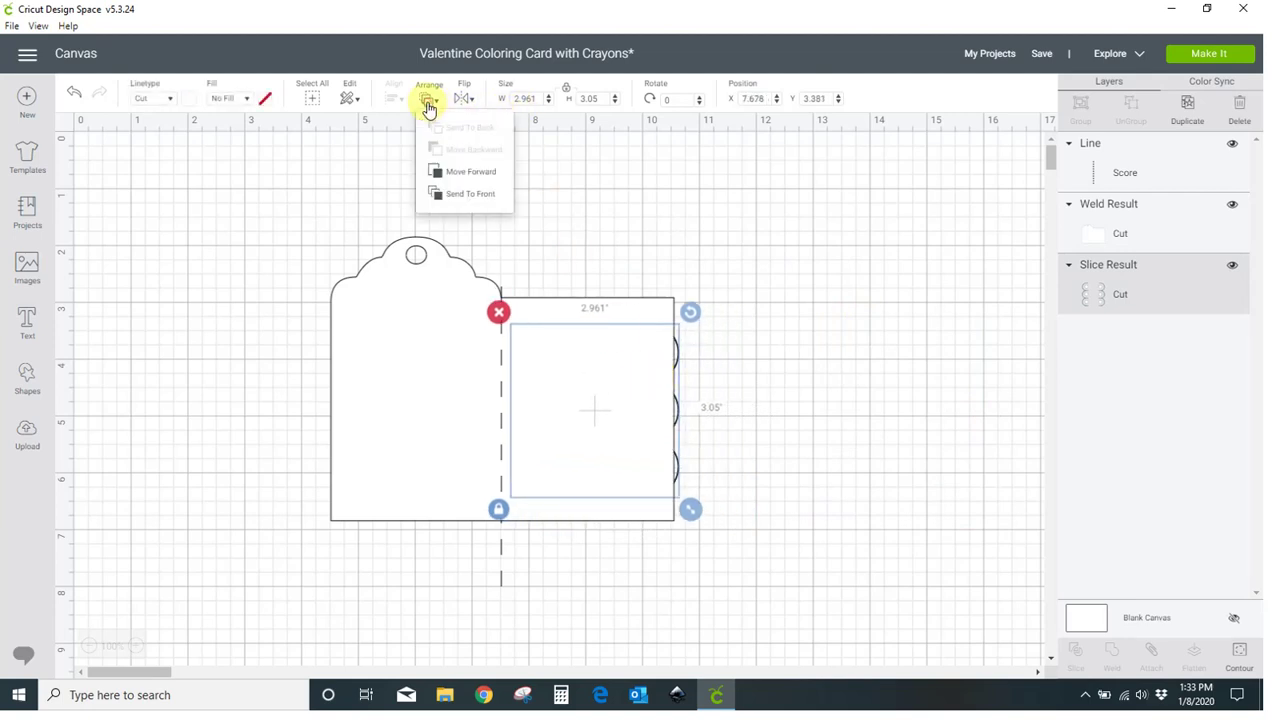
{"action": "left_click", "coordinate": [447, 195]}
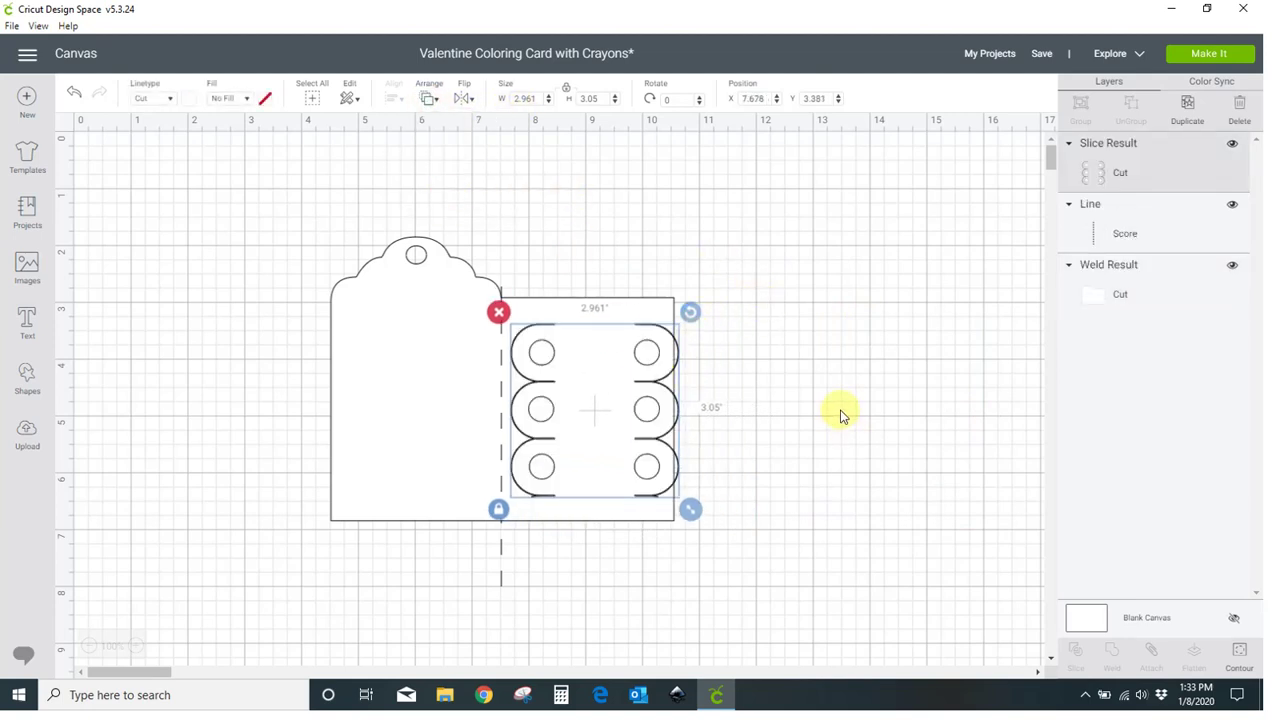
Turn the crayon holder 90°, shrink it to about 2.62 × 2.545, and set it beside the score line
{"action": "left_click_drag", "start_coordinate": [691, 311], "coordinate": [463, 286]}
{"action": "left_click_drag", "start_coordinate": [694, 506], "coordinate": [671, 509]}
{"action": "mouse_move", "coordinate": [609, 443]}
{"action": "left_mouse_down"}
{"action": "mouse_move", "coordinate": [615, 463]}
{"action": "mouse_move", "coordinate": [606, 457]}
{"action": "left_mouse_up"}
{"action": "left_click", "coordinate": [796, 443]}
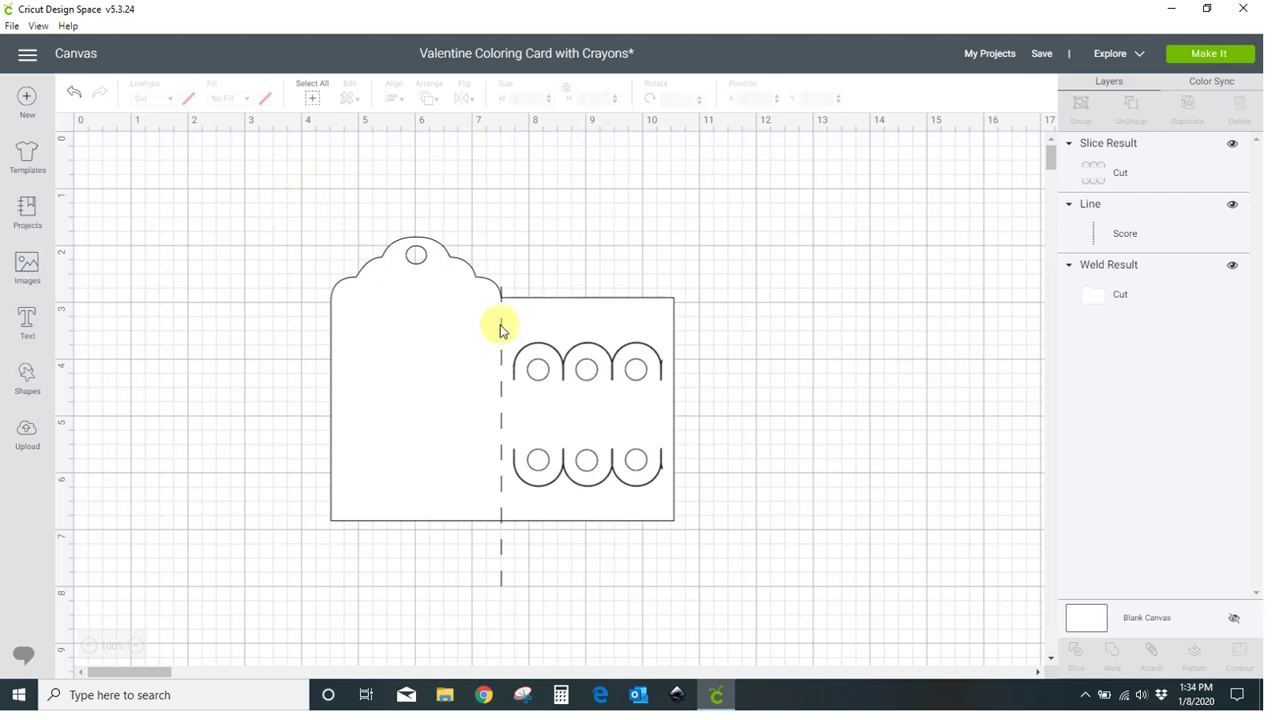
Move the score line aside, attach the crayon slots to the card, and show the uploaded images
{"action": "left_click_drag", "start_coordinate": [501, 330], "coordinate": [917, 357]}
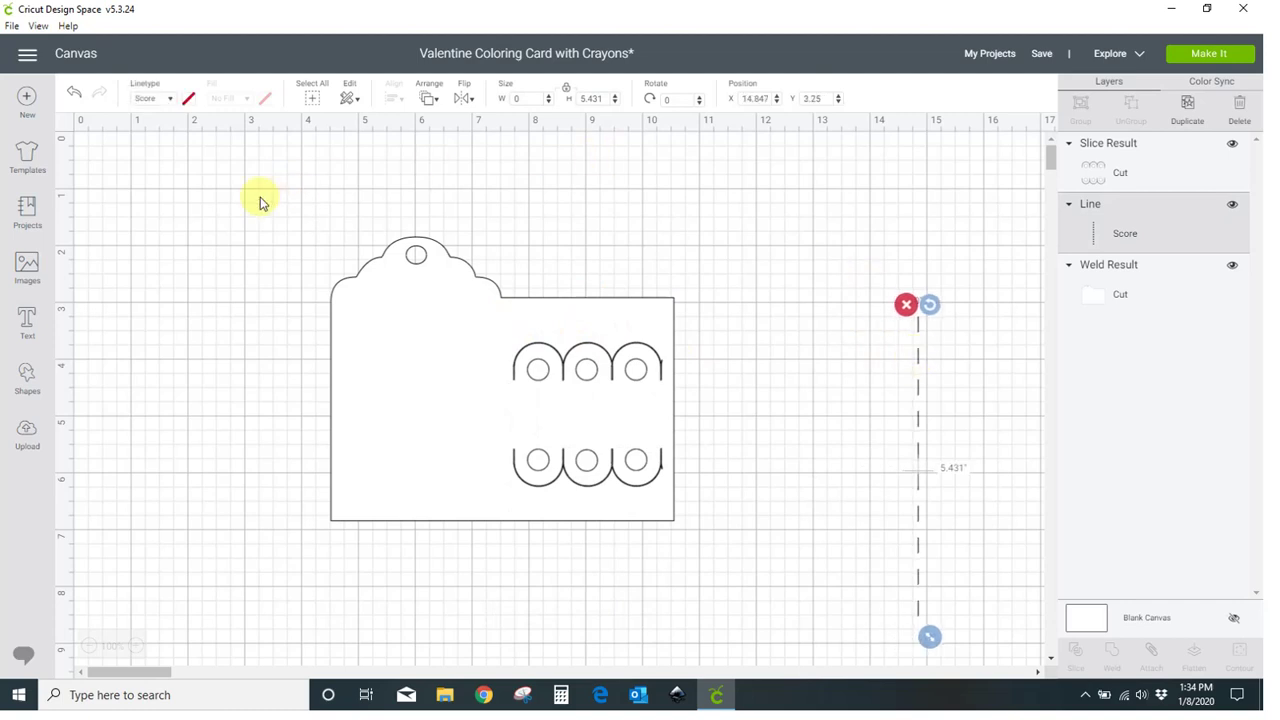
{"action": "left_click_drag", "start_coordinate": [260, 203], "coordinate": [792, 550]}
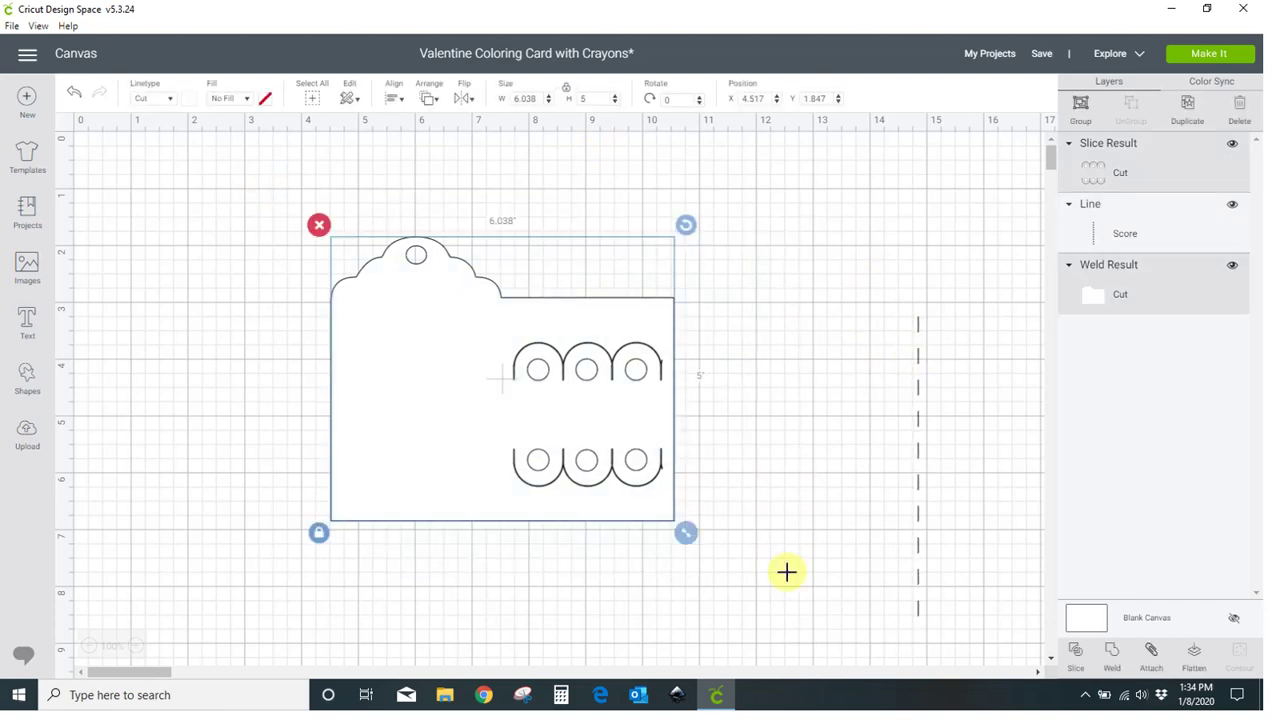
{"action": "left_click", "coordinate": [1152, 656]}
{"action": "left_click", "coordinate": [815, 488]}
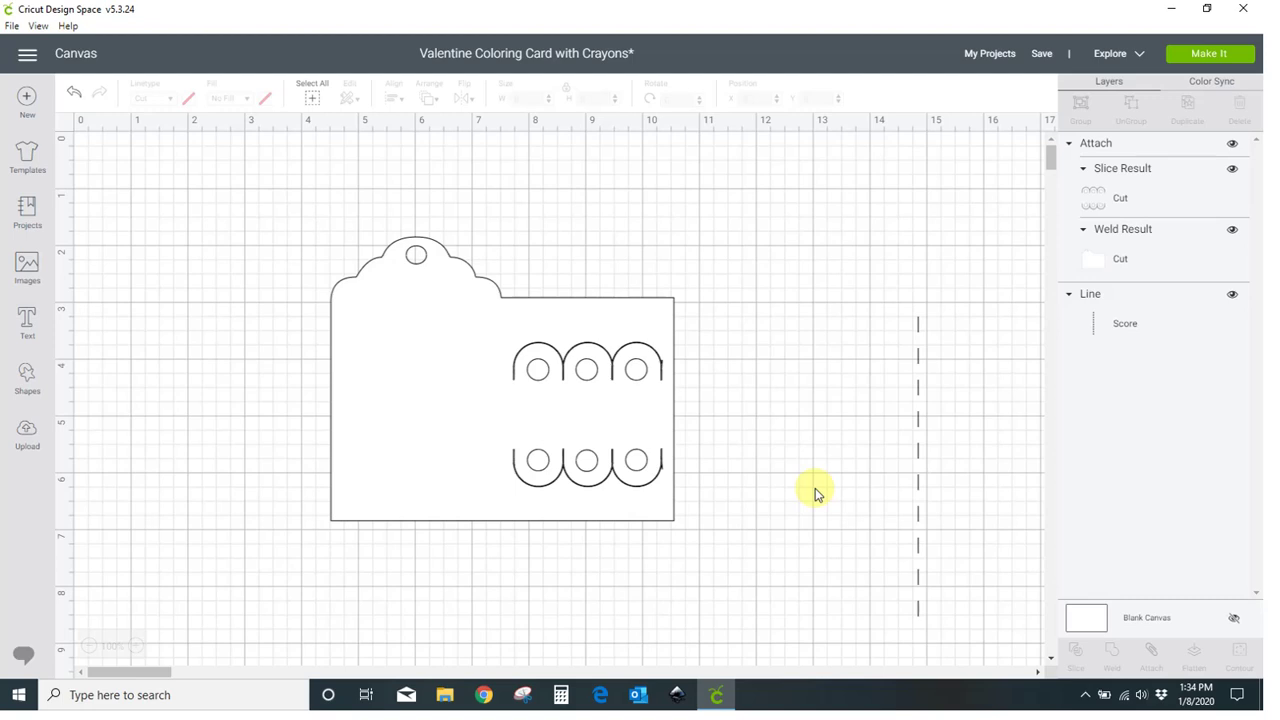
{"action": "left_click", "coordinate": [27, 428]}
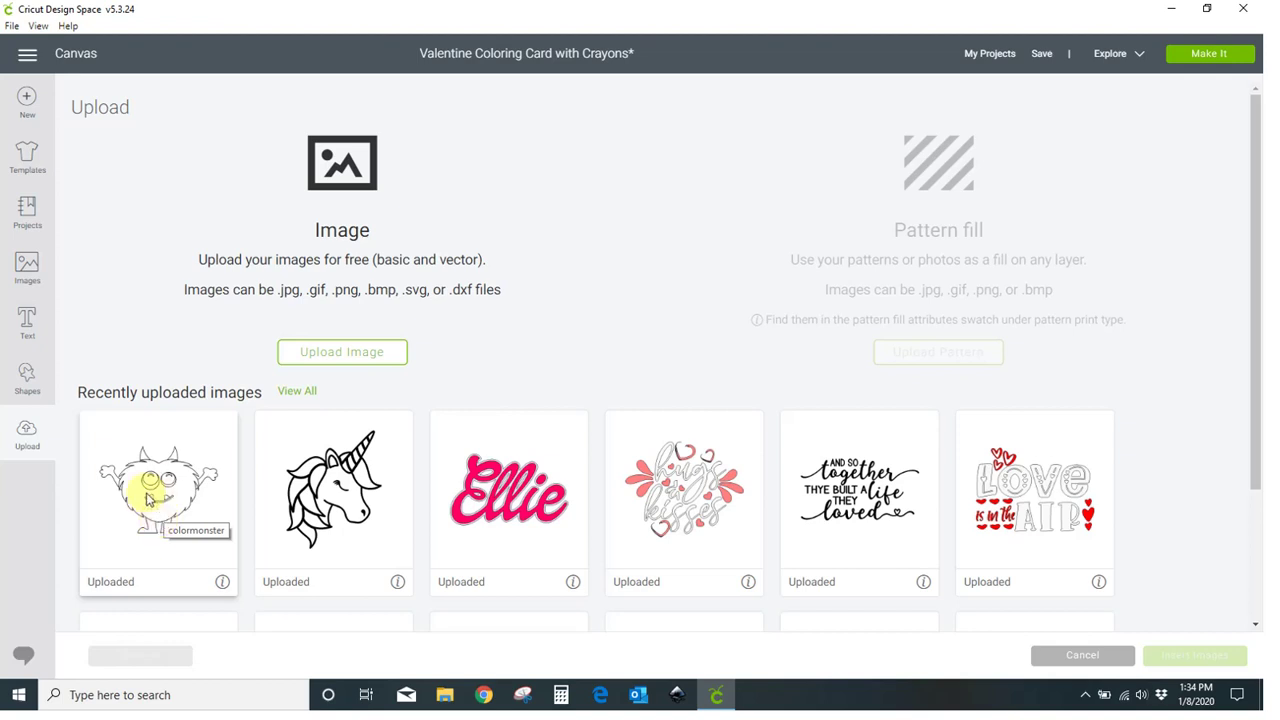
Insert the uploaded unicorn head image from Recently uploaded onto the canvas
{"action": "left_click", "coordinate": [328, 492]}
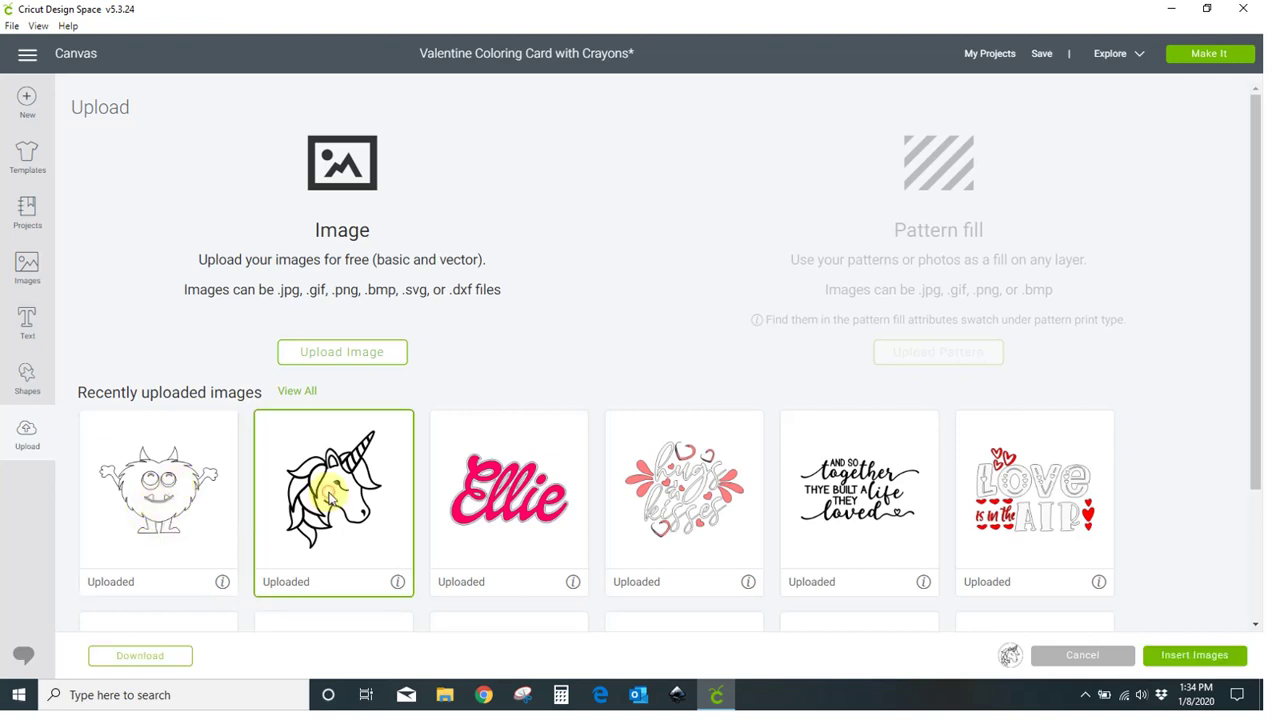
{"action": "left_click", "coordinate": [1201, 657]}
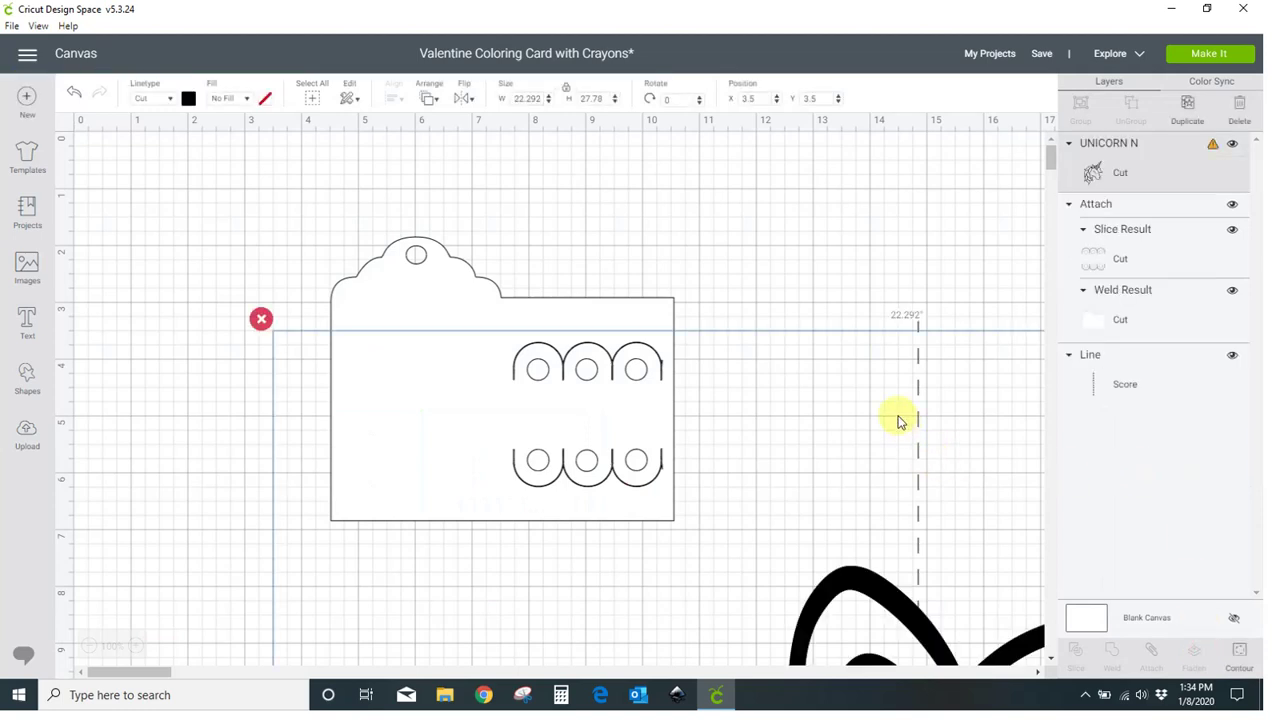
Set the unicorn height to 5, then shrink it to 2.374 × 2.958 in on the left panel
{"action": "left_click", "coordinate": [604, 97]}
{"action": "type", "text": "5"}
{"action": "key", "text": "Return"}
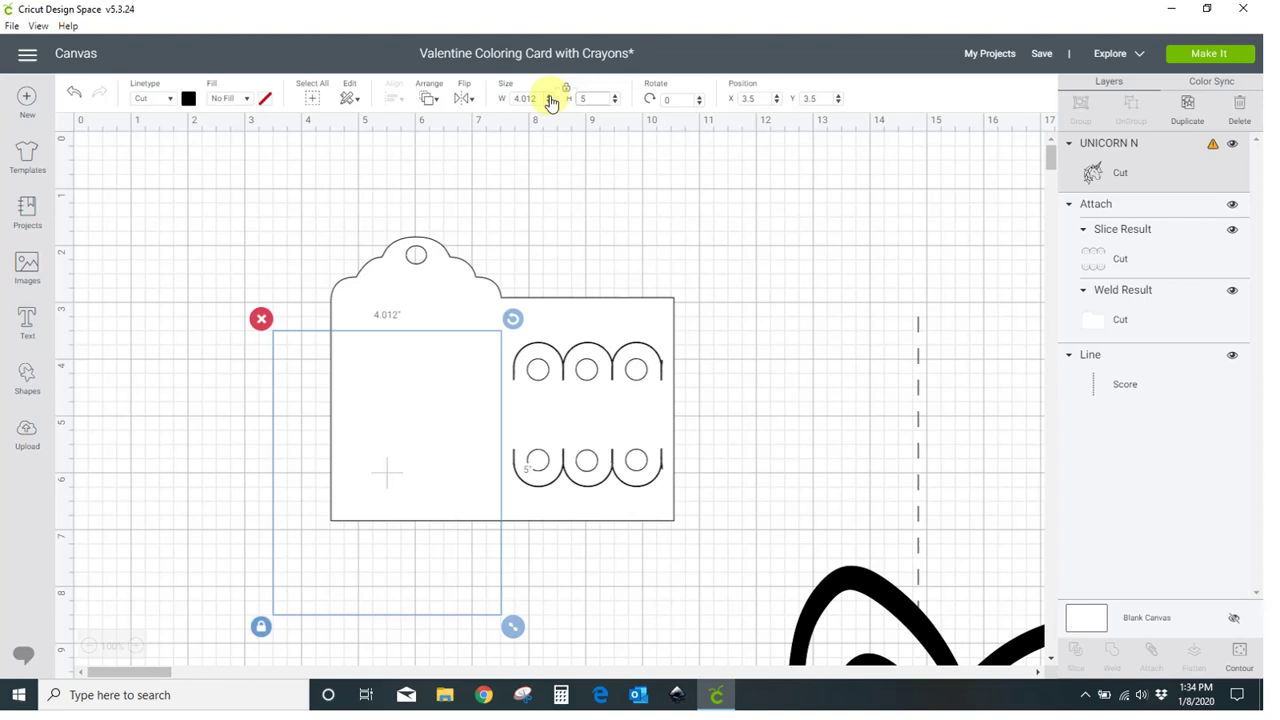
{"action": "left_click_drag", "start_coordinate": [511, 624], "coordinate": [277, 531]}
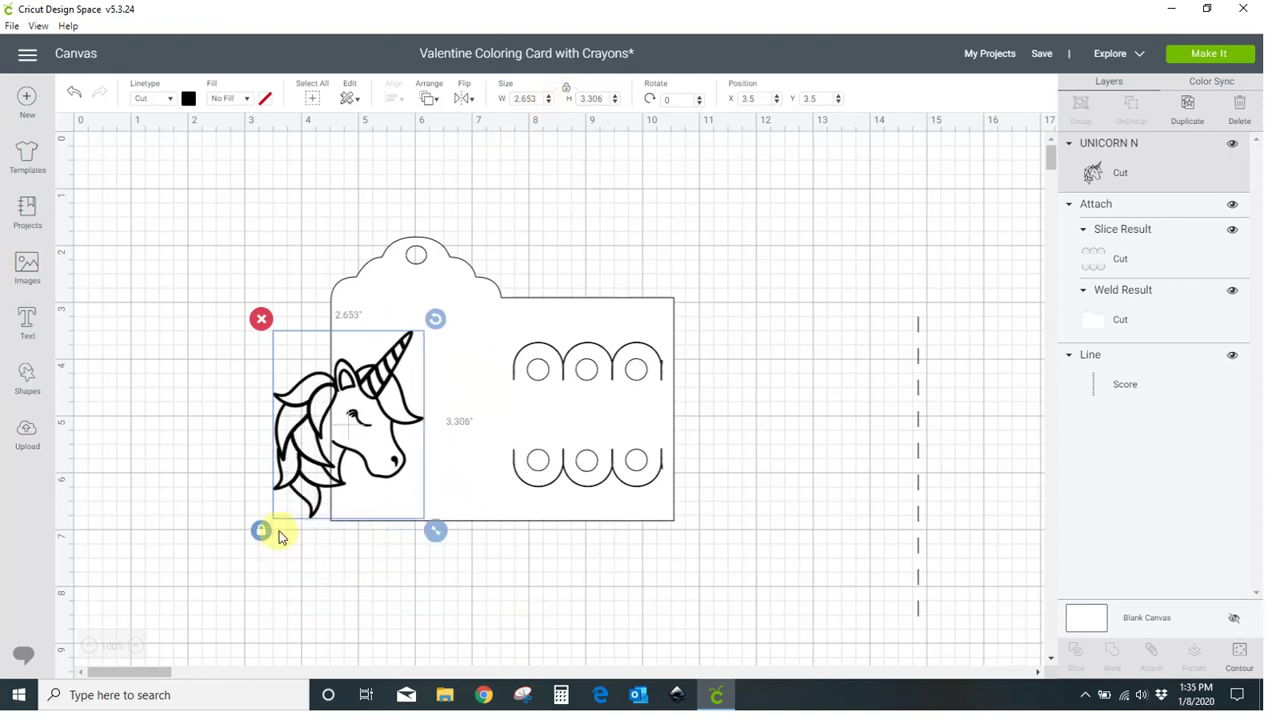
{"action": "left_click_drag", "start_coordinate": [318, 480], "coordinate": [398, 477]}
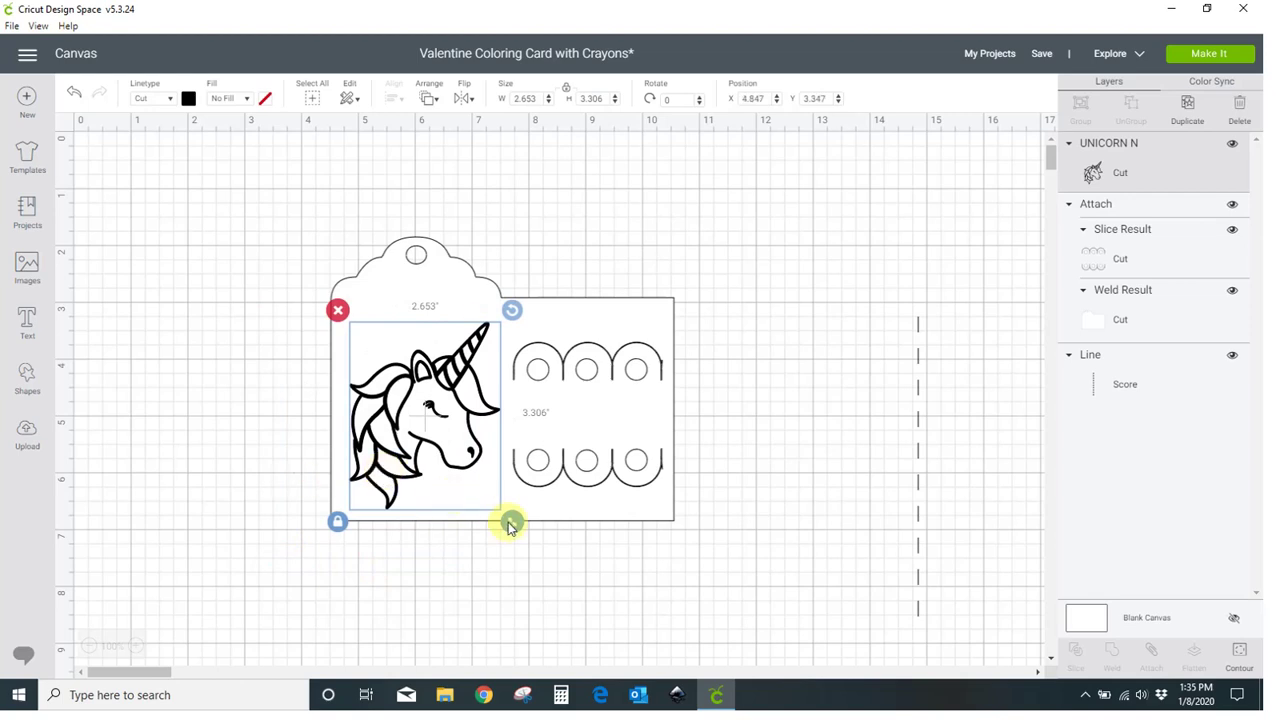
{"action": "left_click_drag", "start_coordinate": [511, 524], "coordinate": [460, 509]}
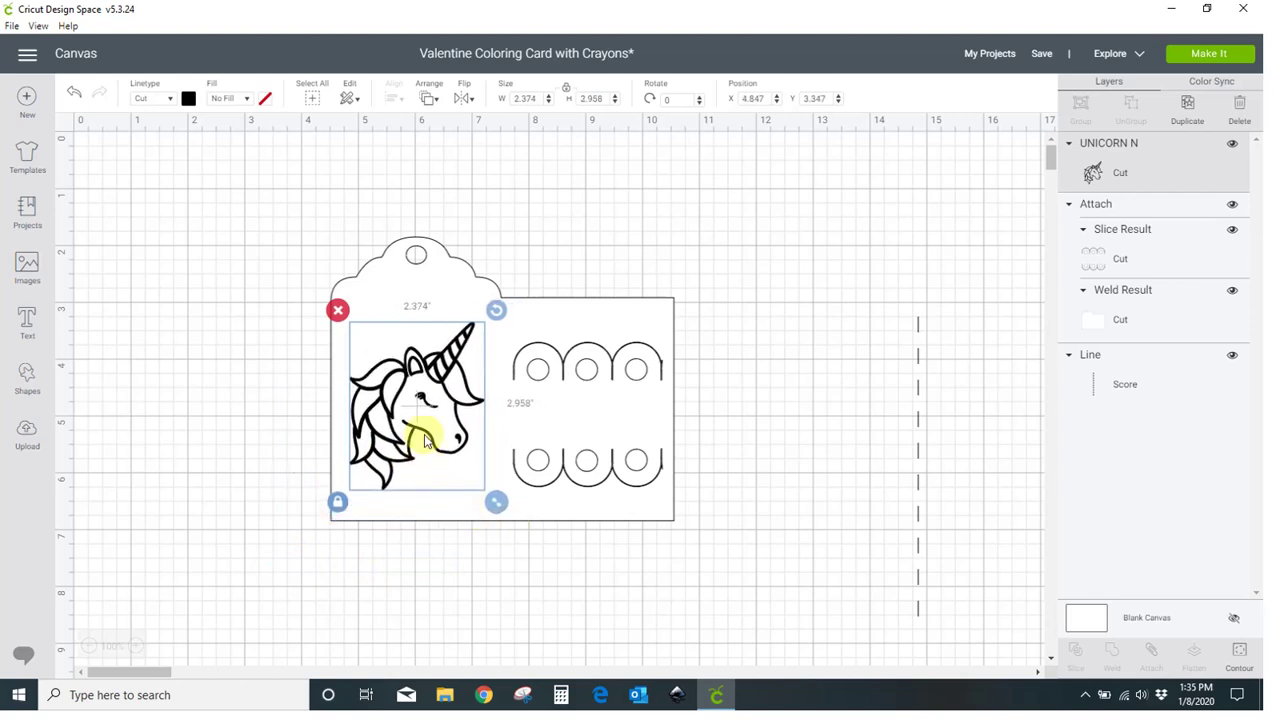
{"action": "left_click_drag", "start_coordinate": [427, 437], "coordinate": [423, 445]}
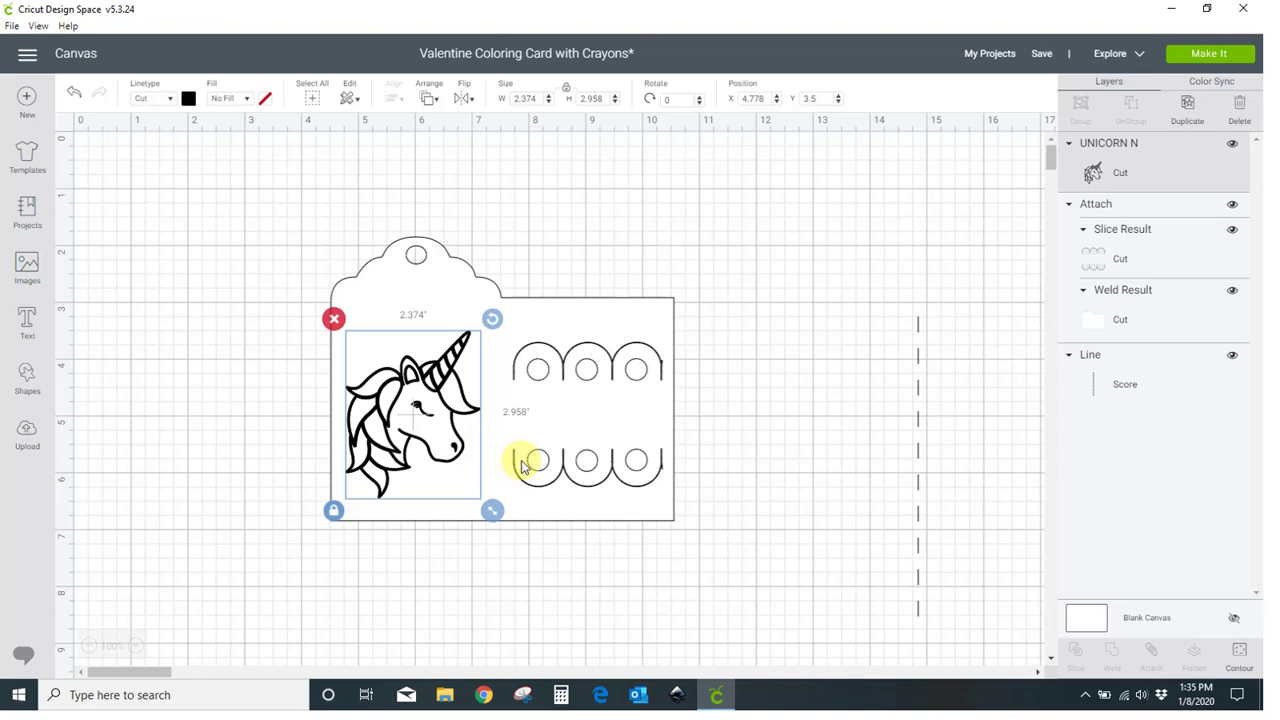
Set the unicorn's linetype to Draw and delete the dashed score line
{"action": "left_click", "coordinate": [172, 103]}
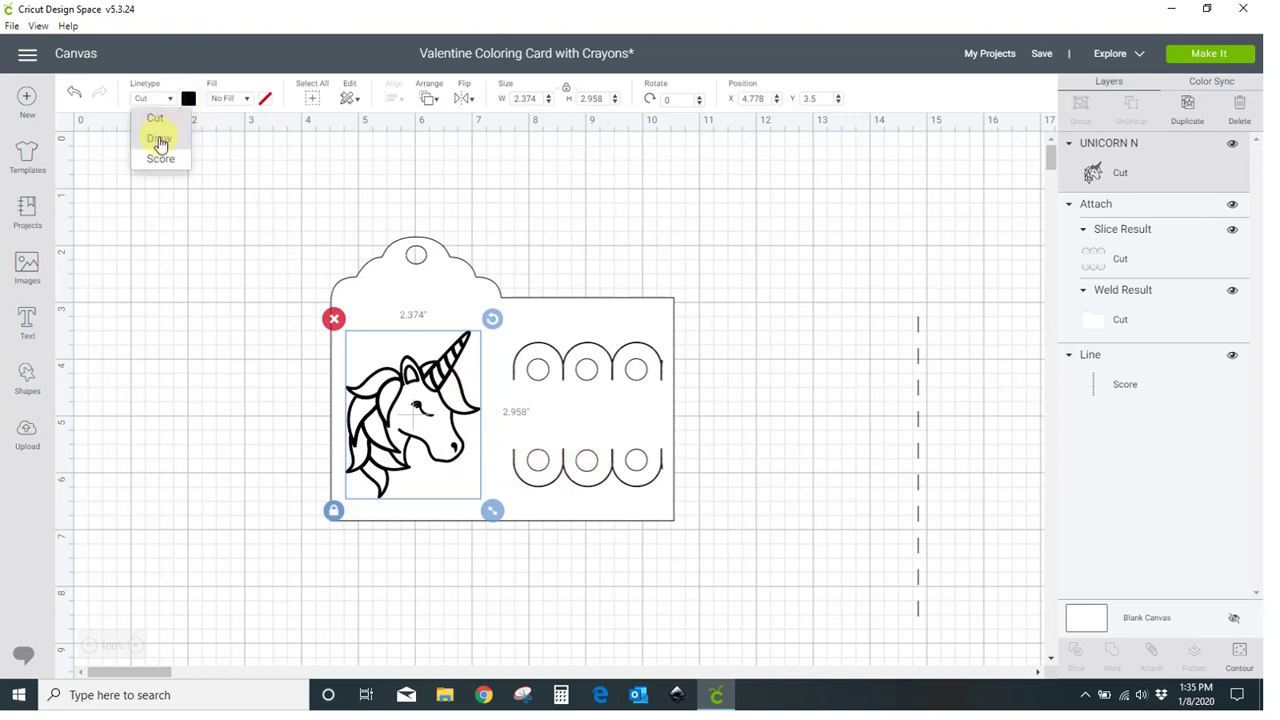
{"action": "left_click", "coordinate": [160, 139]}
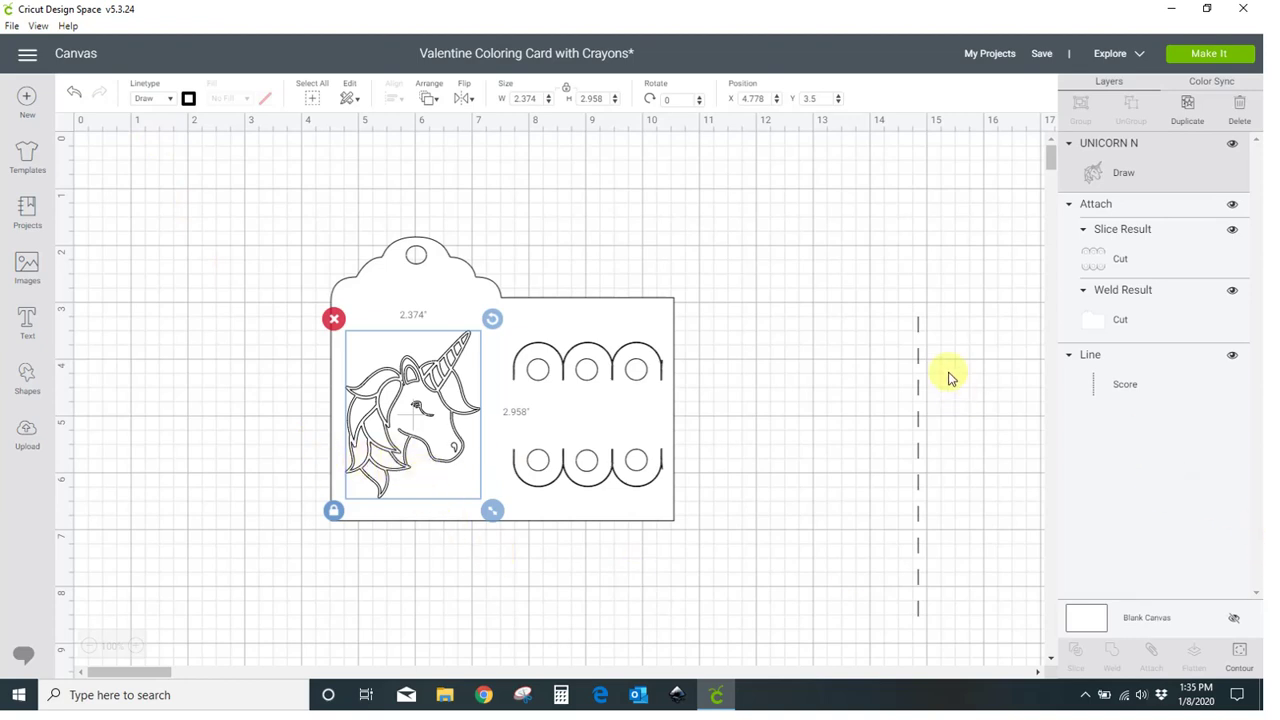
{"action": "left_click", "coordinate": [918, 390]}
{"action": "left_click", "coordinate": [906, 302]}
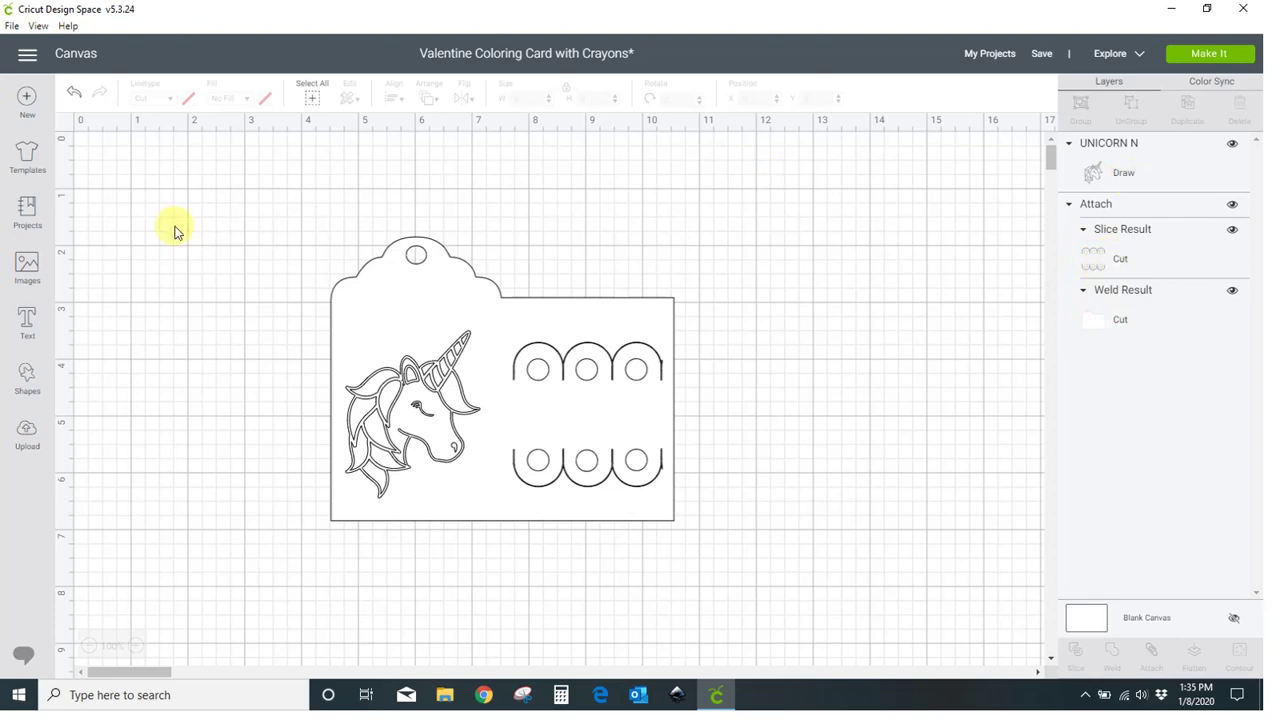
Attach the unicorn to the card and shift the whole card right to X 8.295
{"action": "left_click_drag", "start_coordinate": [277, 201], "coordinate": [726, 563]}
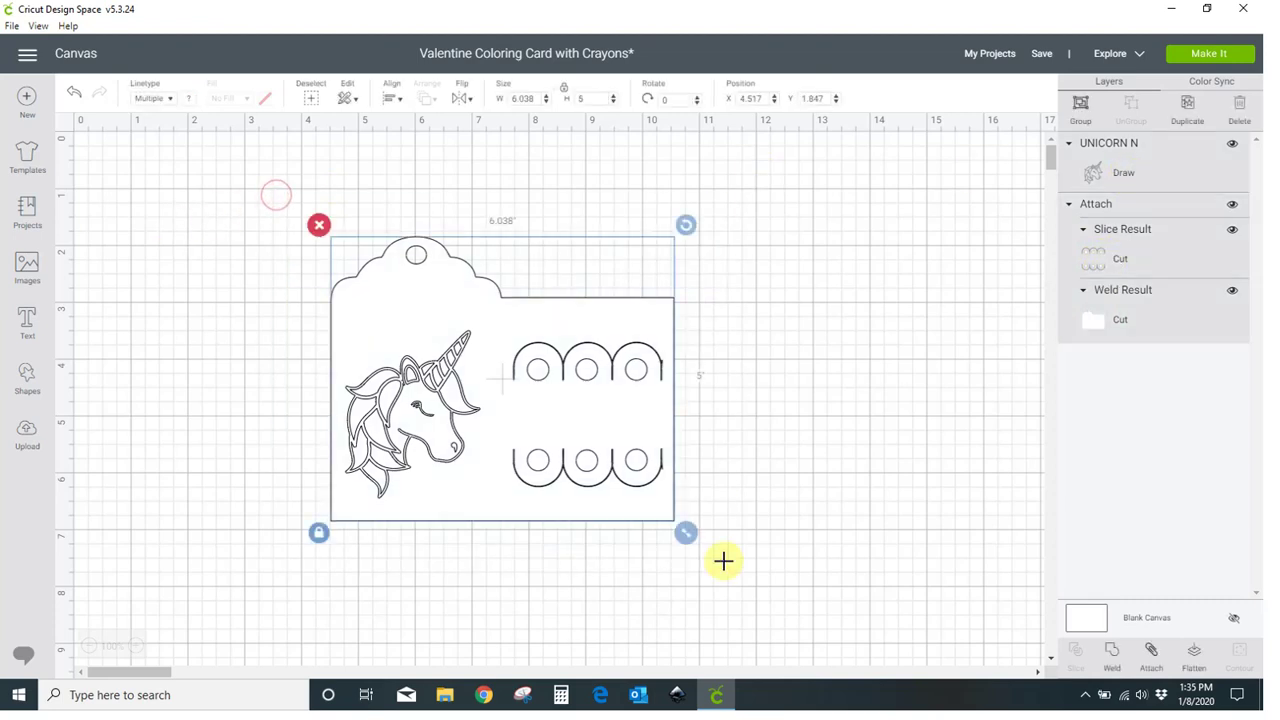
{"action": "left_click", "coordinate": [1153, 660]}
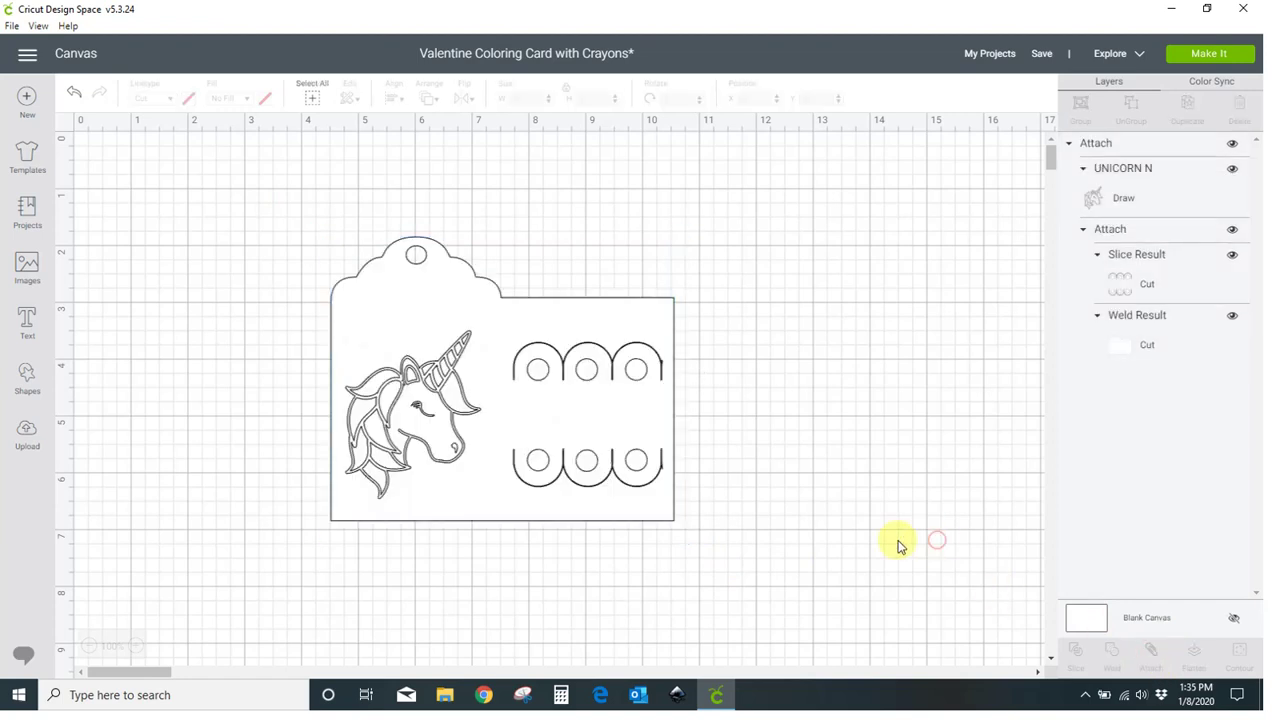
{"action": "left_click_drag", "start_coordinate": [412, 453], "coordinate": [613, 434]}
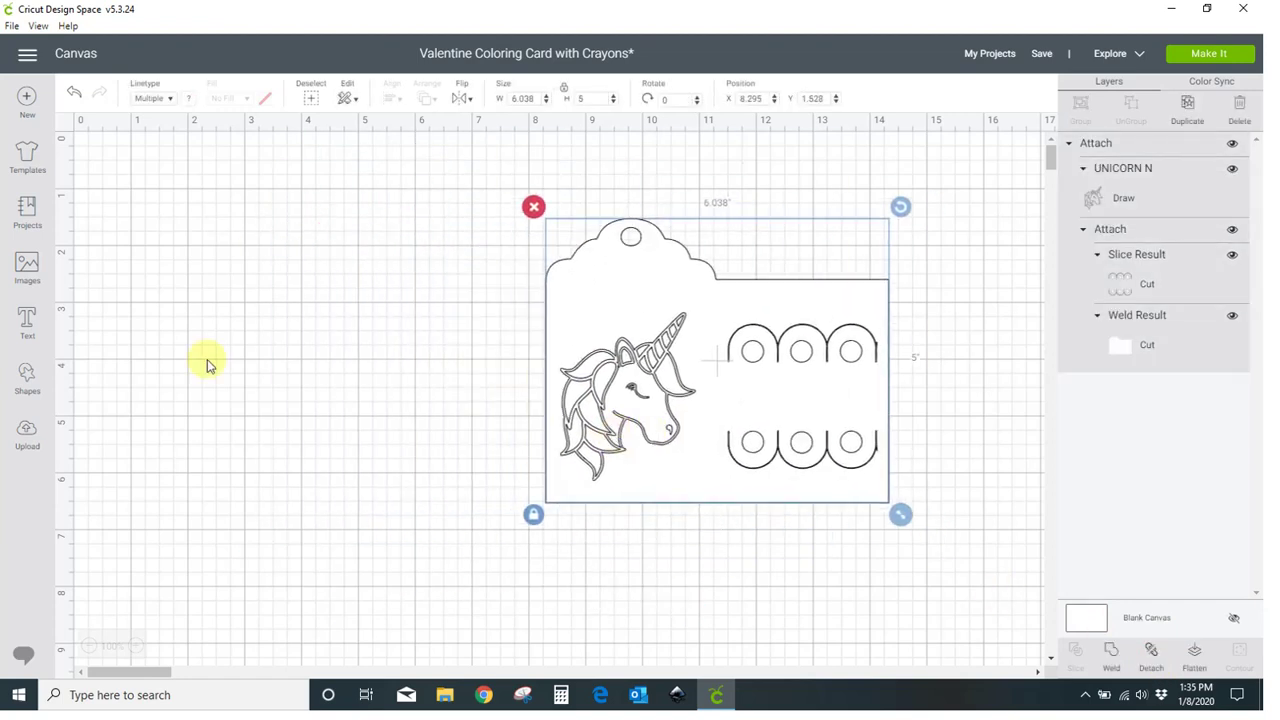
Add a text box reading 'Have a' in the Alphalicious font
{"action": "left_click", "coordinate": [24, 324]}
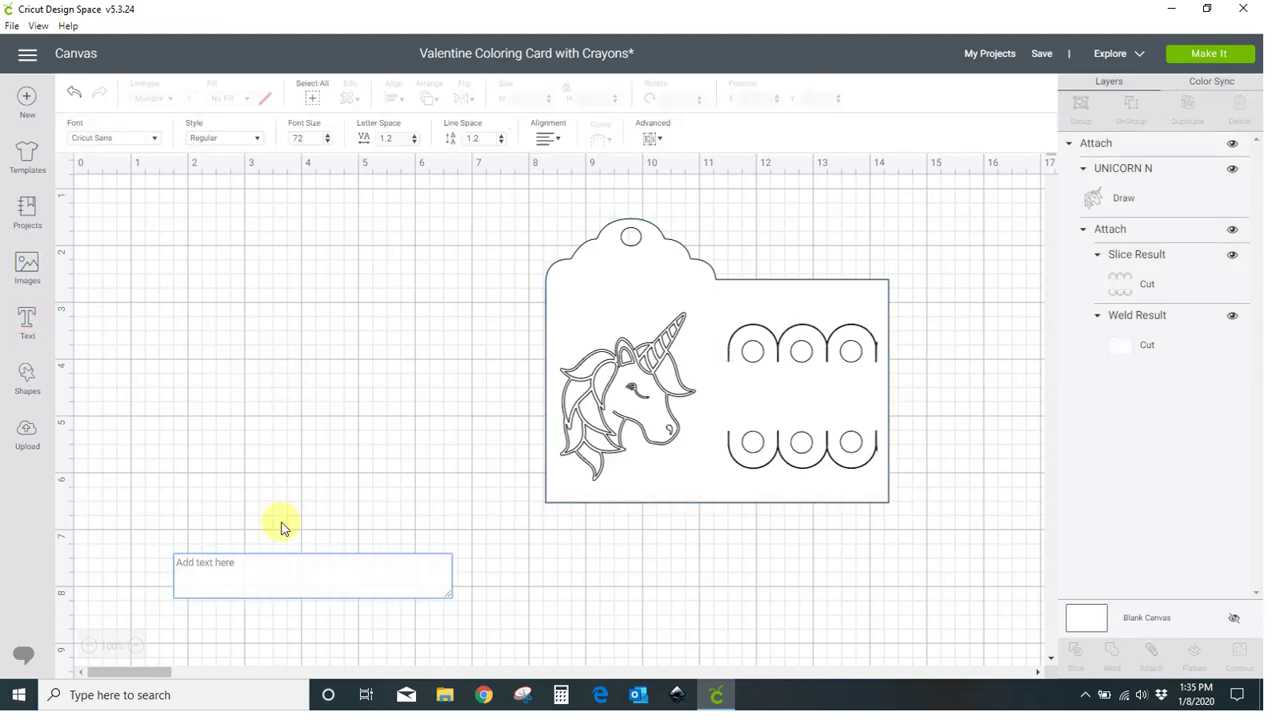
{"action": "type", "text": "Have a"}
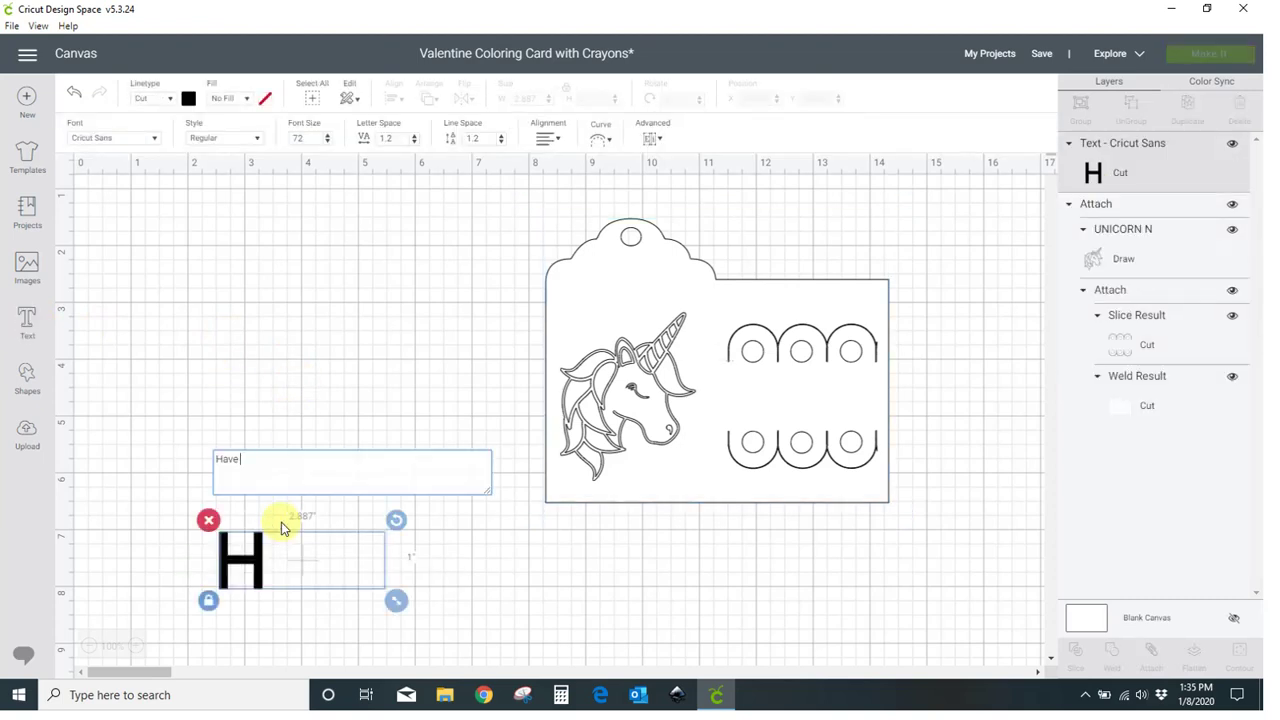
{"action": "left_click", "coordinate": [113, 138]}
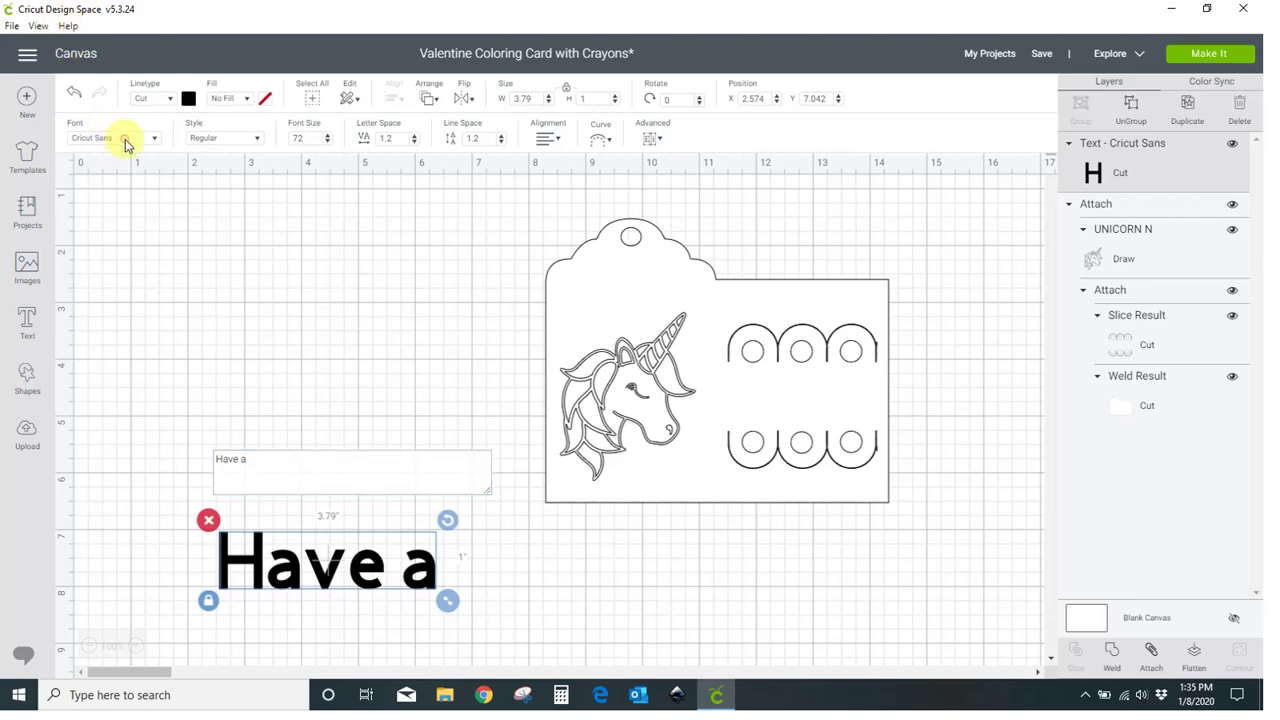
{"action": "scroll", "coordinate": [457, 254], "scroll_direction": "down", "scroll_amount": 10}
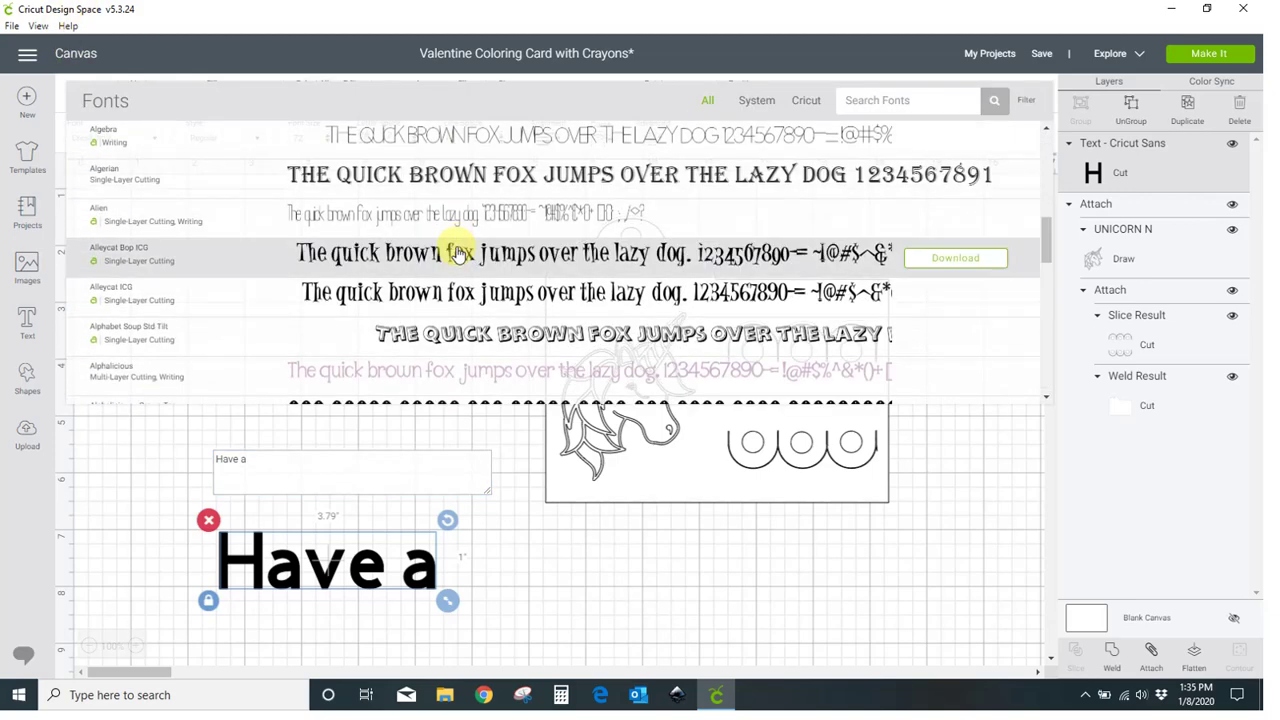
{"action": "left_click", "coordinate": [455, 220]}
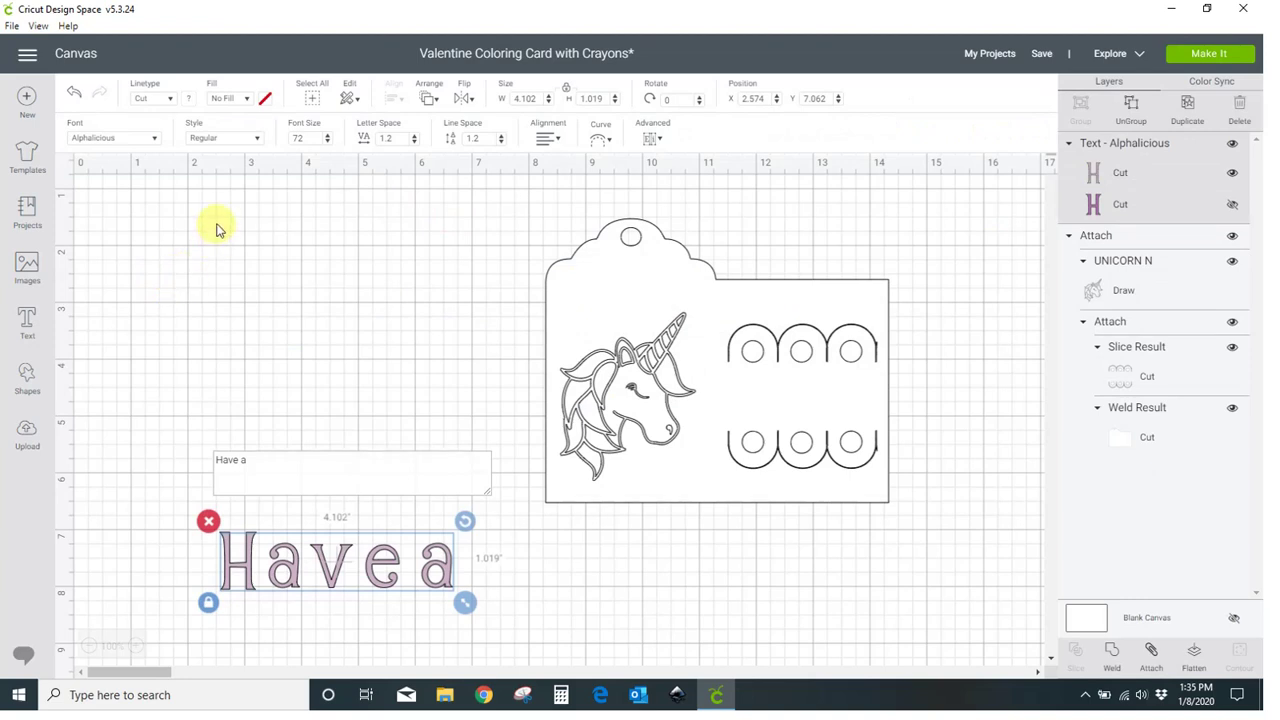
Set 'Have a' letter spacing to .5 and its style to Writing
{"action": "double_click", "coordinate": [399, 139]}
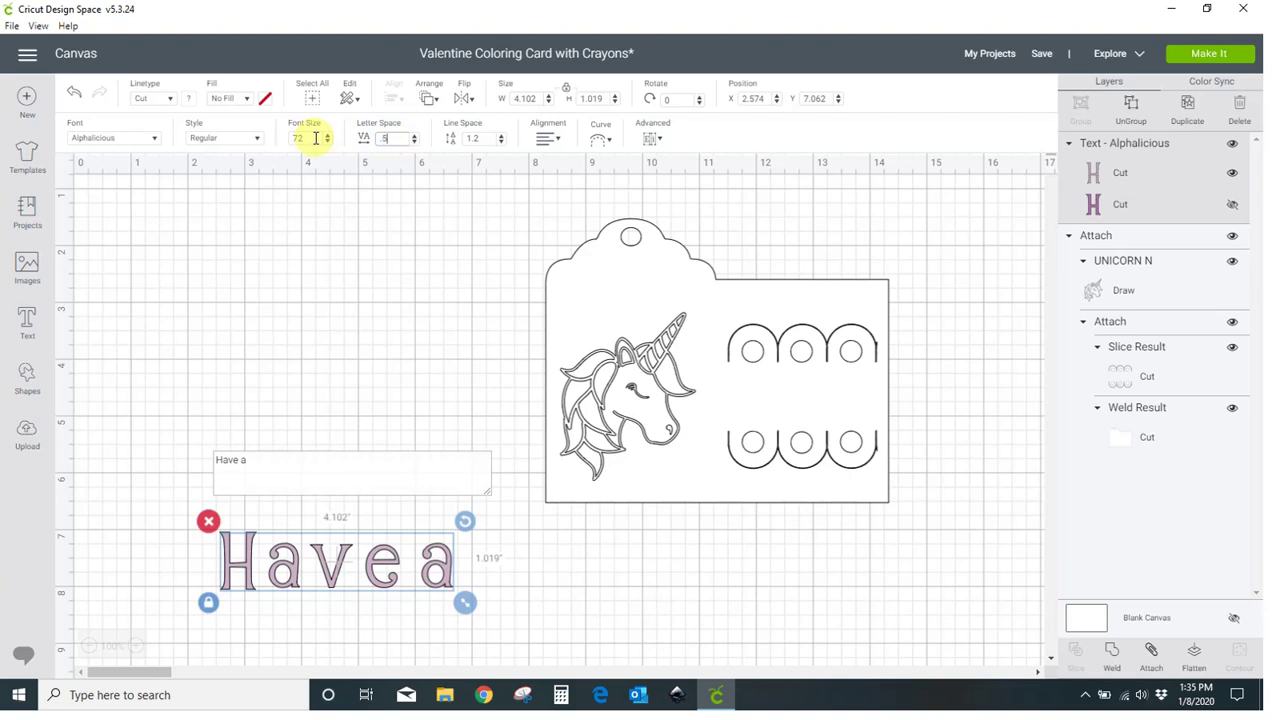
{"action": "left_click", "coordinate": [414, 127]}
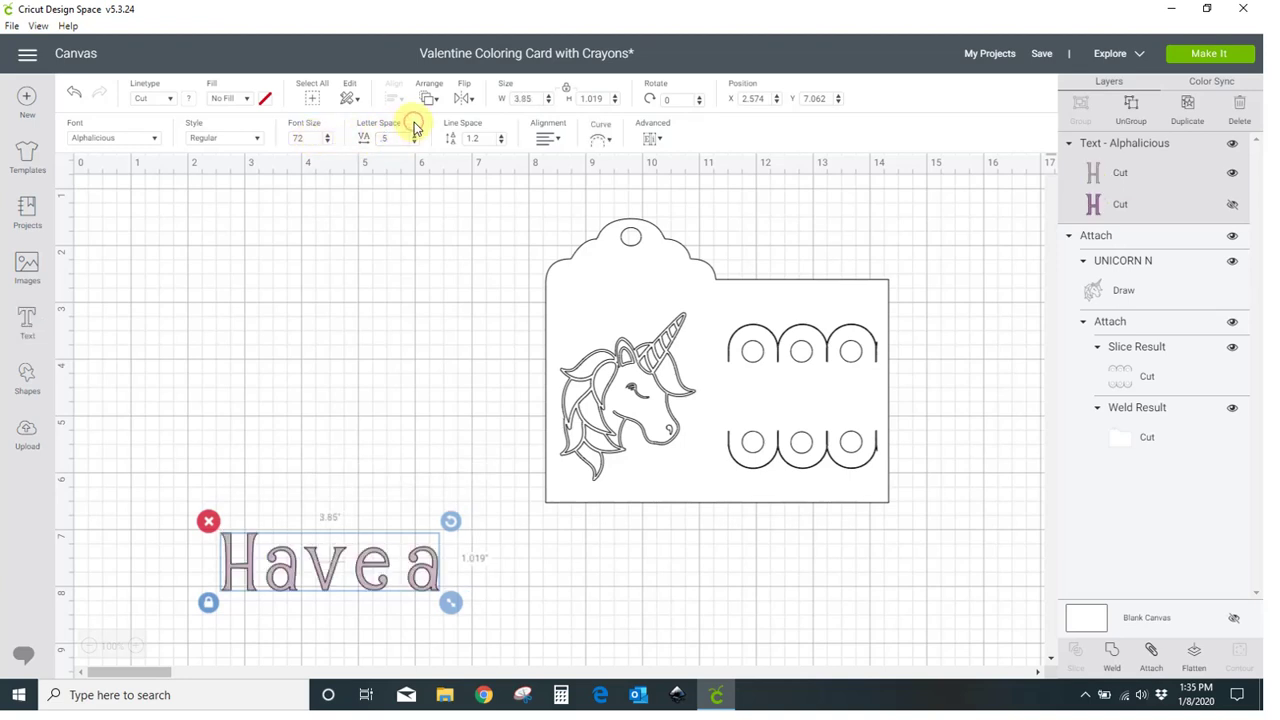
{"action": "left_click", "coordinate": [258, 139]}
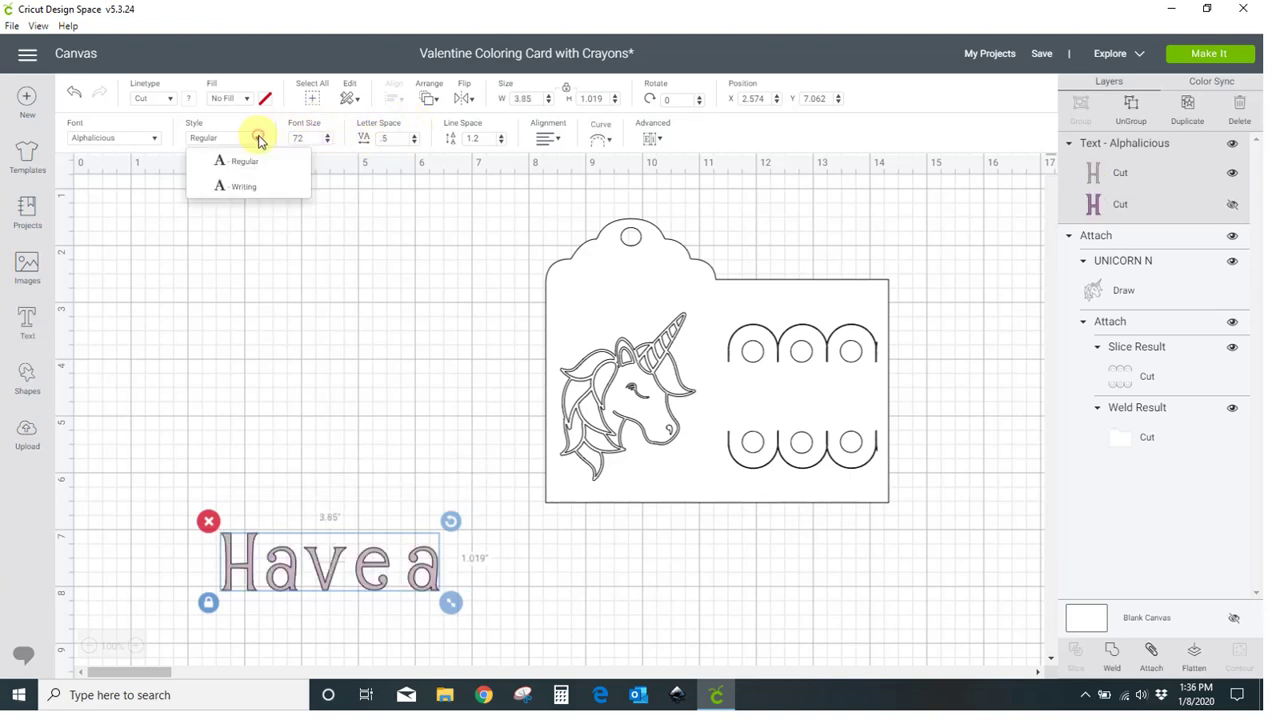
{"action": "left_click", "coordinate": [243, 190]}
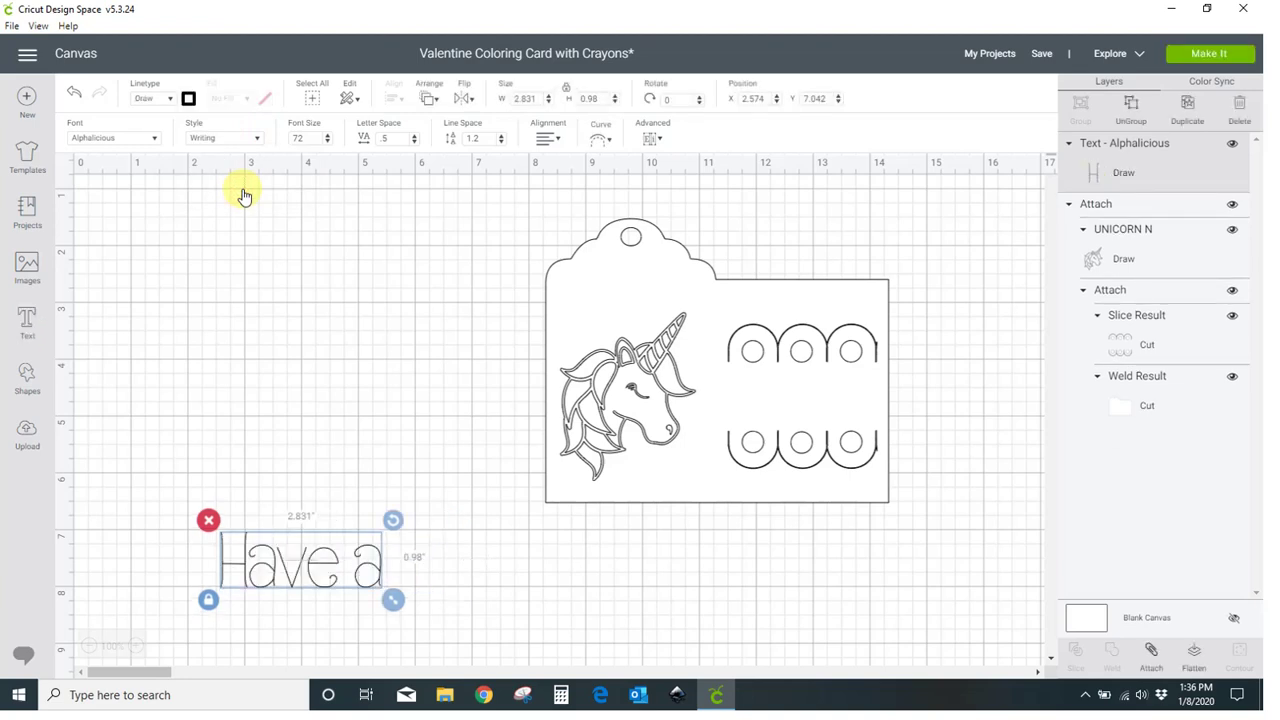
{"action": "left_click", "coordinate": [250, 362]}
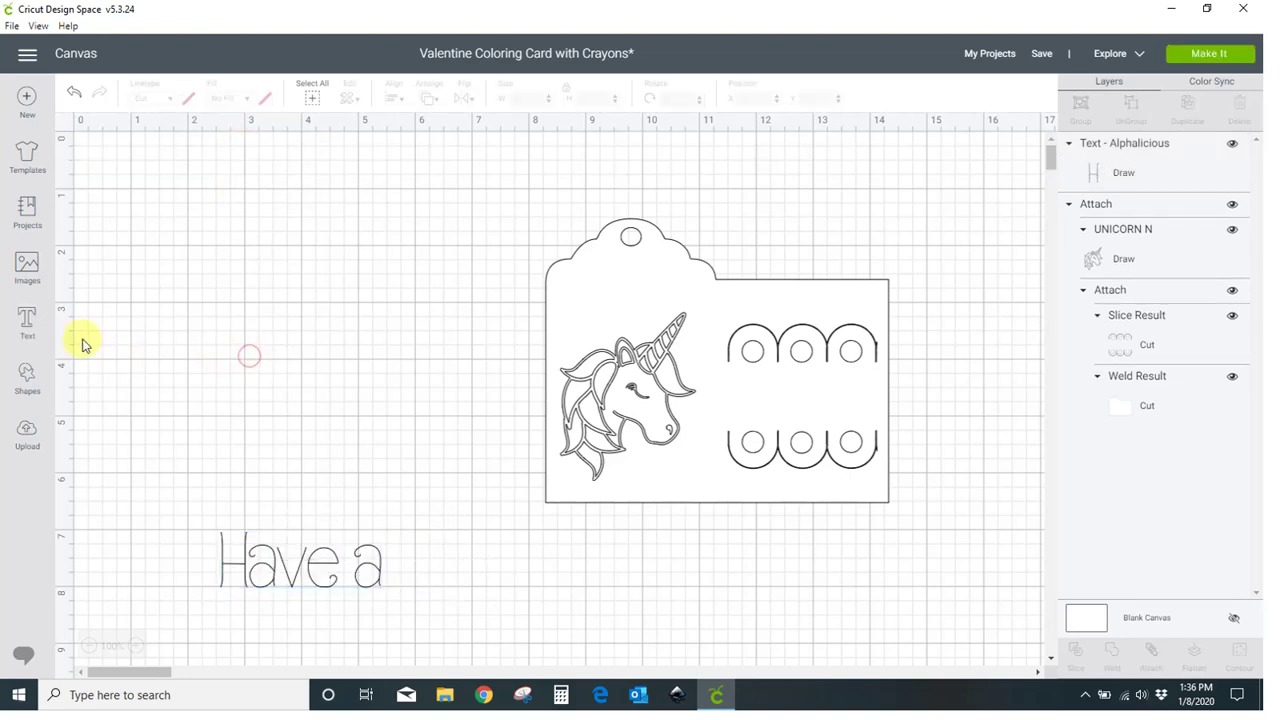
Add 'Wonderful Day!' text with tighter letter spacing, lined up under 'Have a'
{"action": "left_click", "coordinate": [28, 334]}
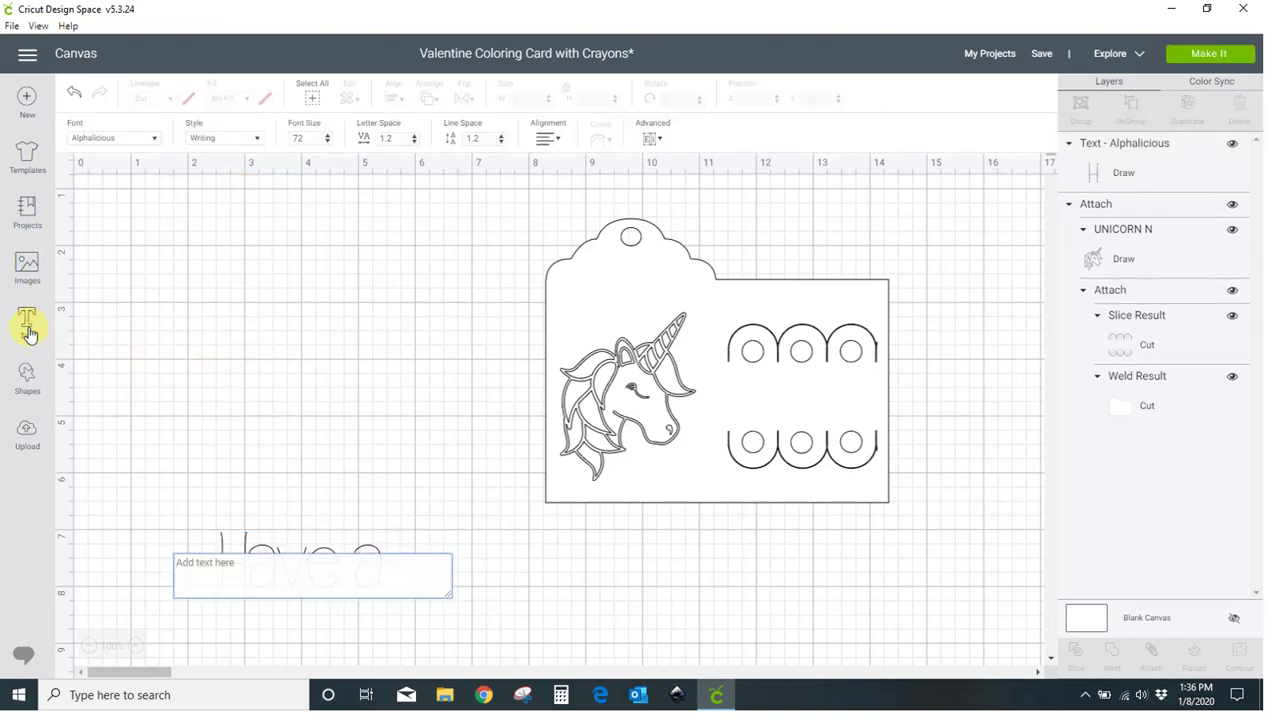
{"action": "type", "text": "Wond"}
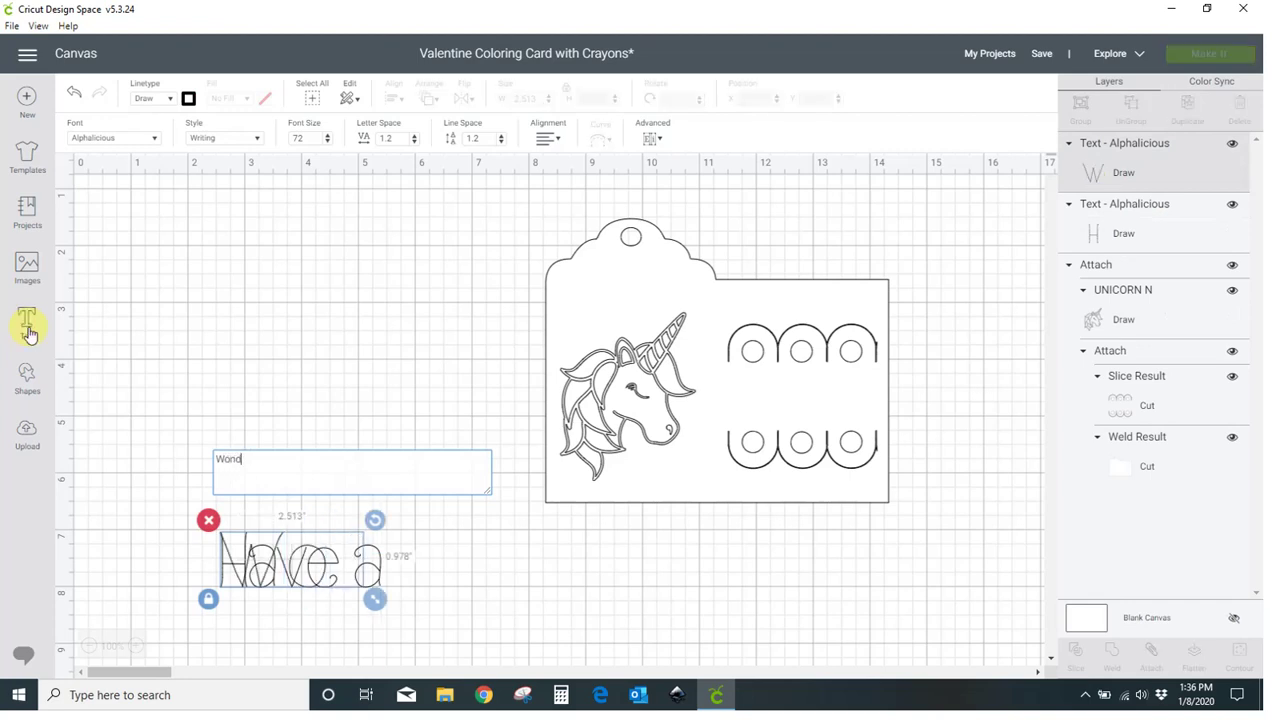
{"action": "type", "text": "erful Day!"}
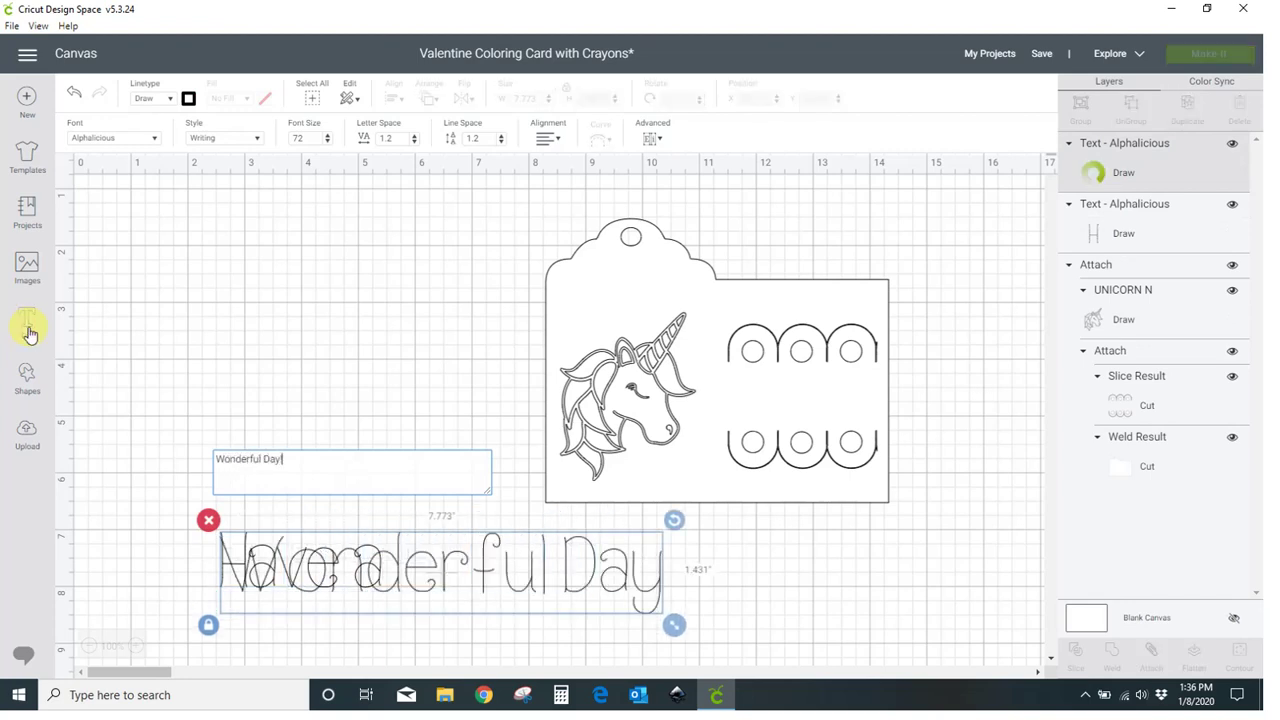
{"action": "left_click", "coordinate": [295, 263]}
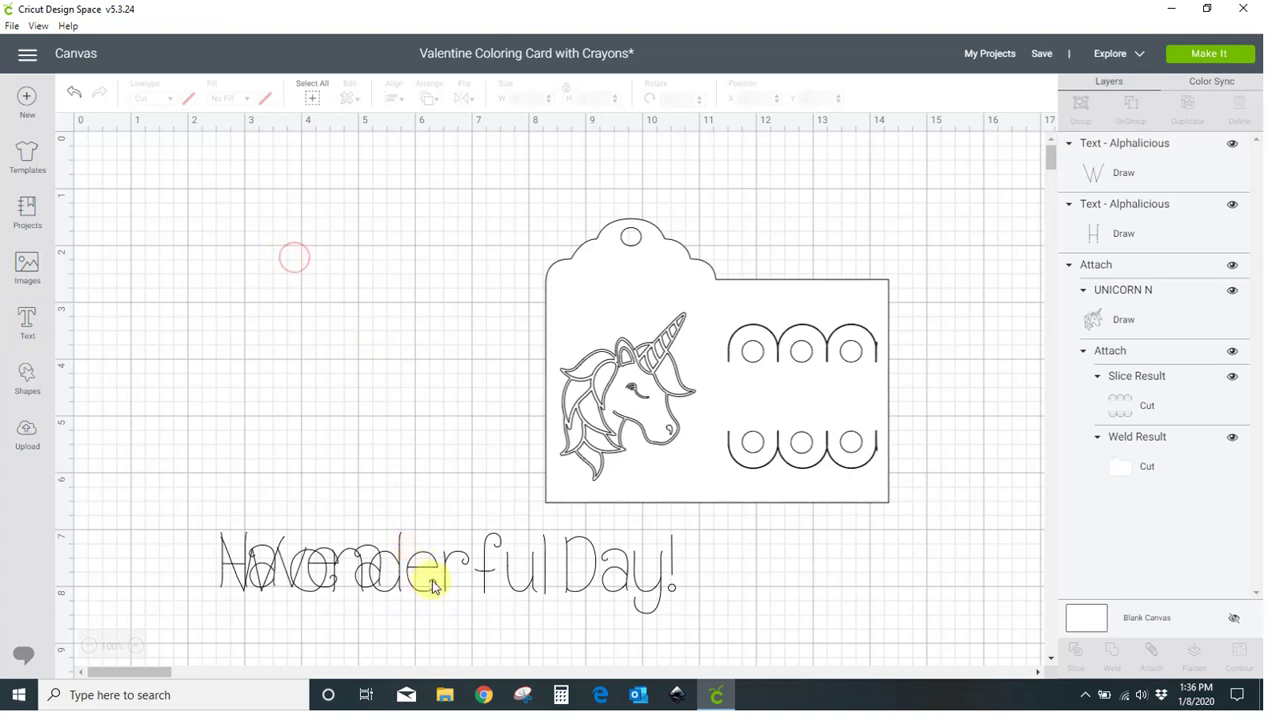
{"action": "left_click_drag", "start_coordinate": [432, 580], "coordinate": [415, 635]}
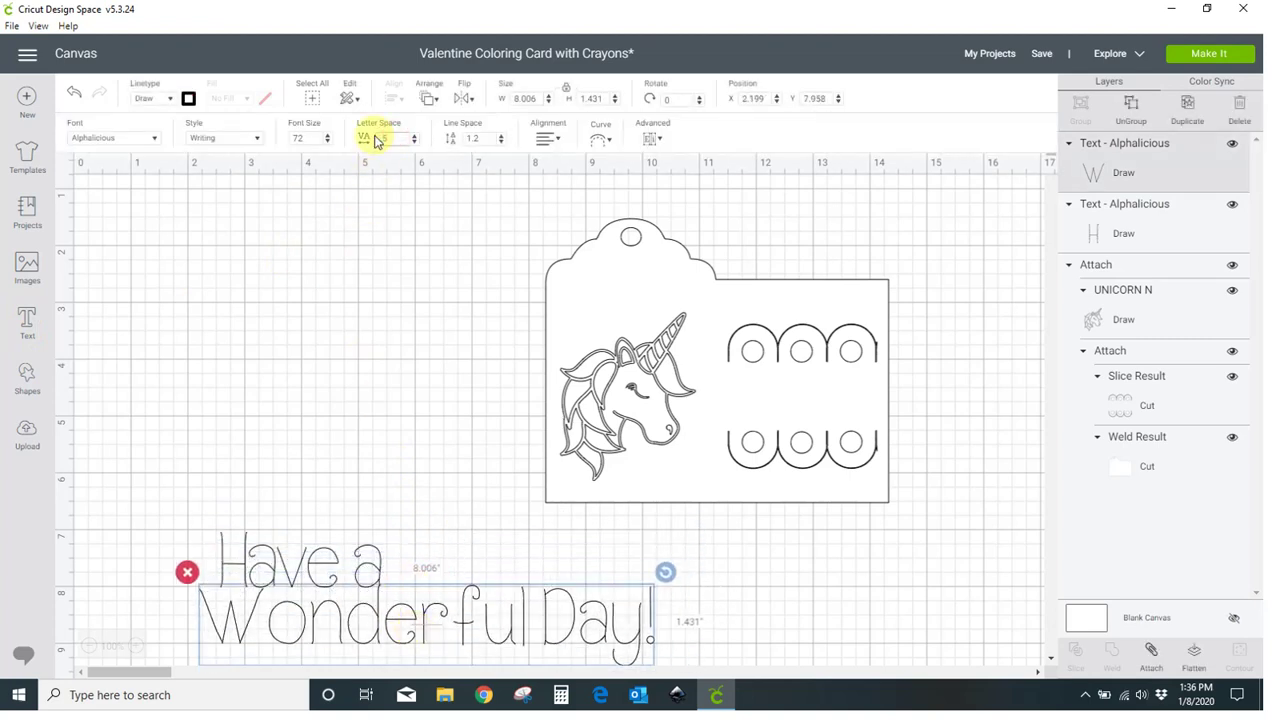
{"action": "left_click", "coordinate": [413, 131]}
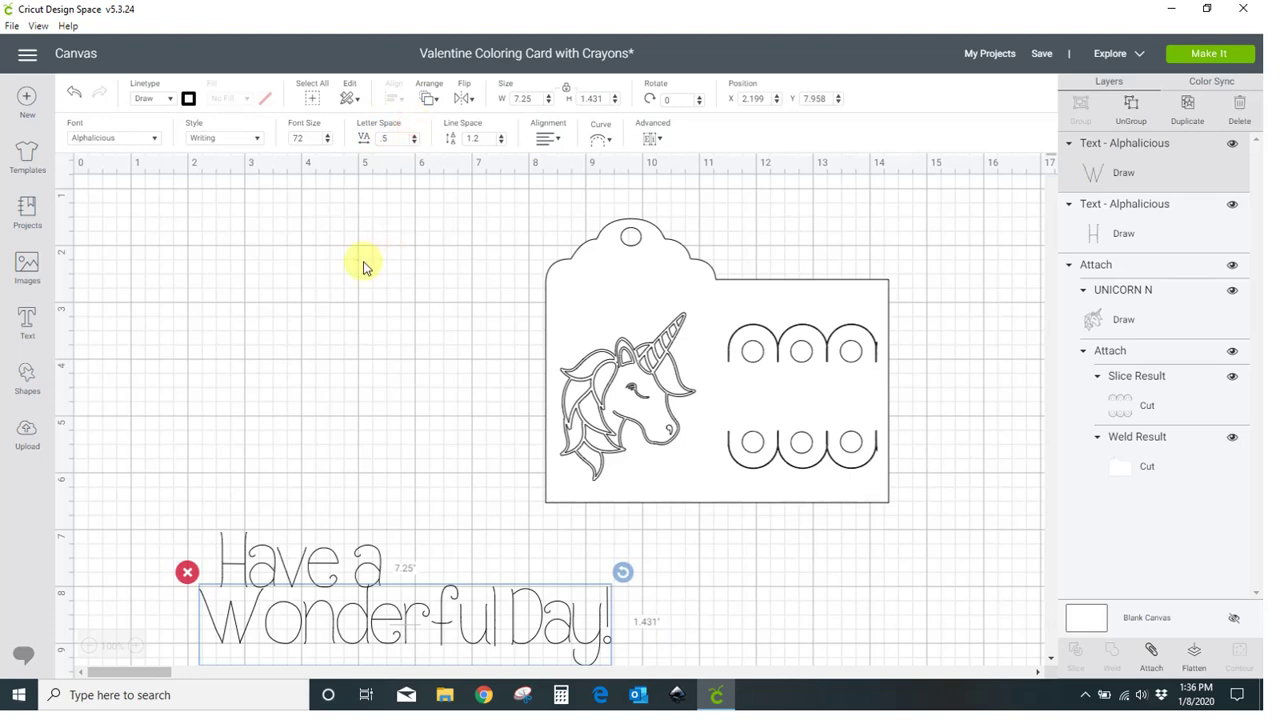
{"action": "scroll", "coordinate": [365, 268], "scroll_direction": "down", "scroll_amount": 3}
{"action": "left_click_drag", "start_coordinate": [392, 488], "coordinate": [414, 497]}
{"action": "left_click", "coordinate": [430, 586]}
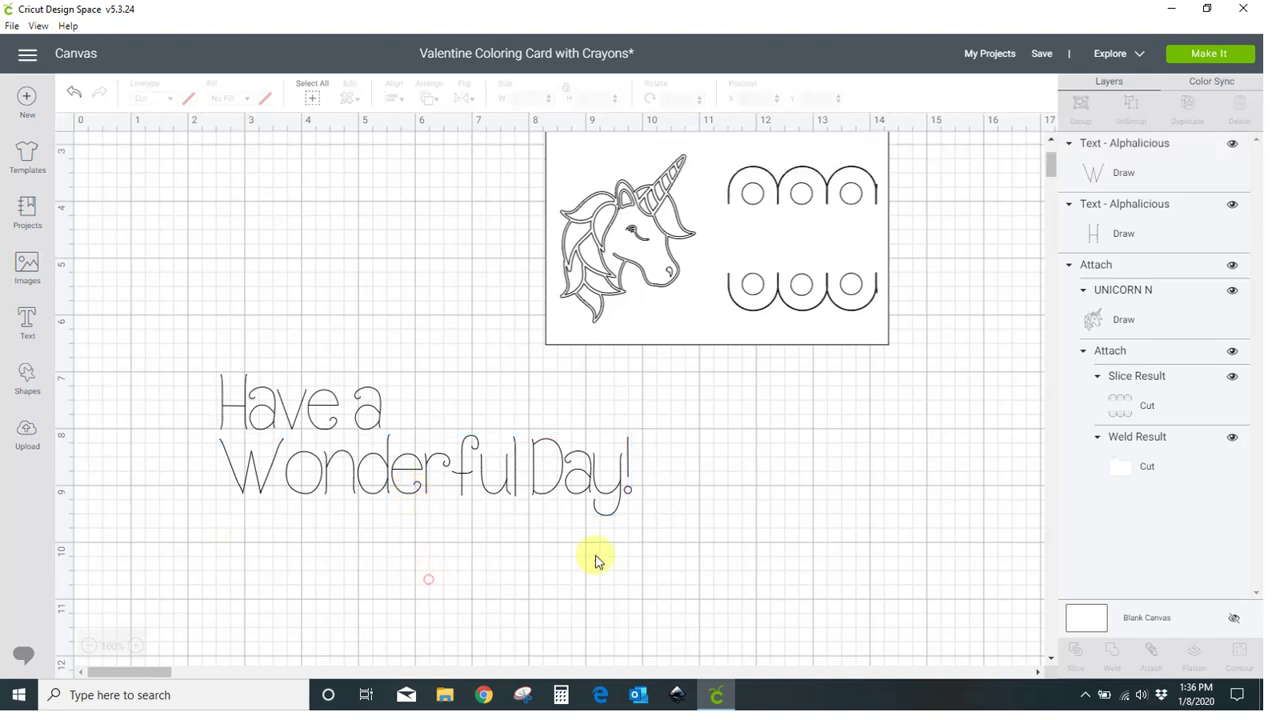
Shrink both greeting lines to 2.083 × 0.411 in and place them above the unicorn
{"action": "left_click_drag", "start_coordinate": [169, 349], "coordinate": [688, 585]}
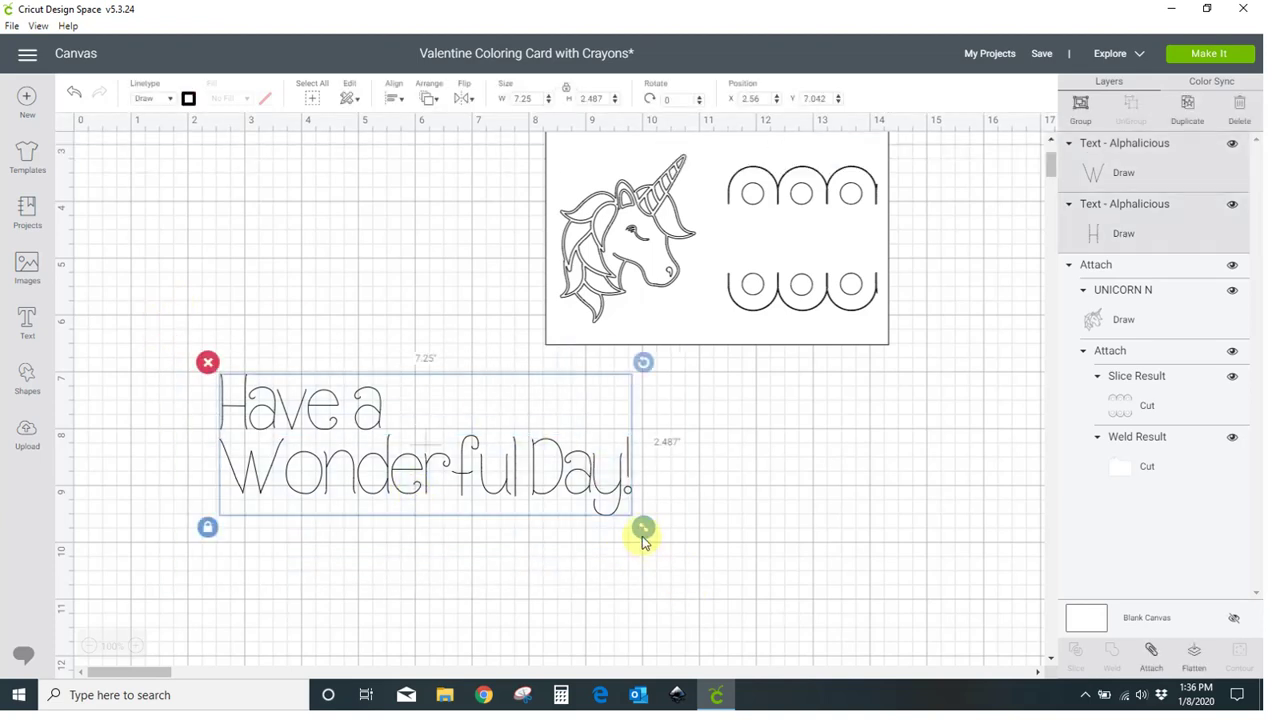
{"action": "left_click_drag", "start_coordinate": [643, 529], "coordinate": [349, 509]}
{"action": "scroll", "coordinate": [512, 524], "scroll_direction": "up", "scroll_amount": 3}
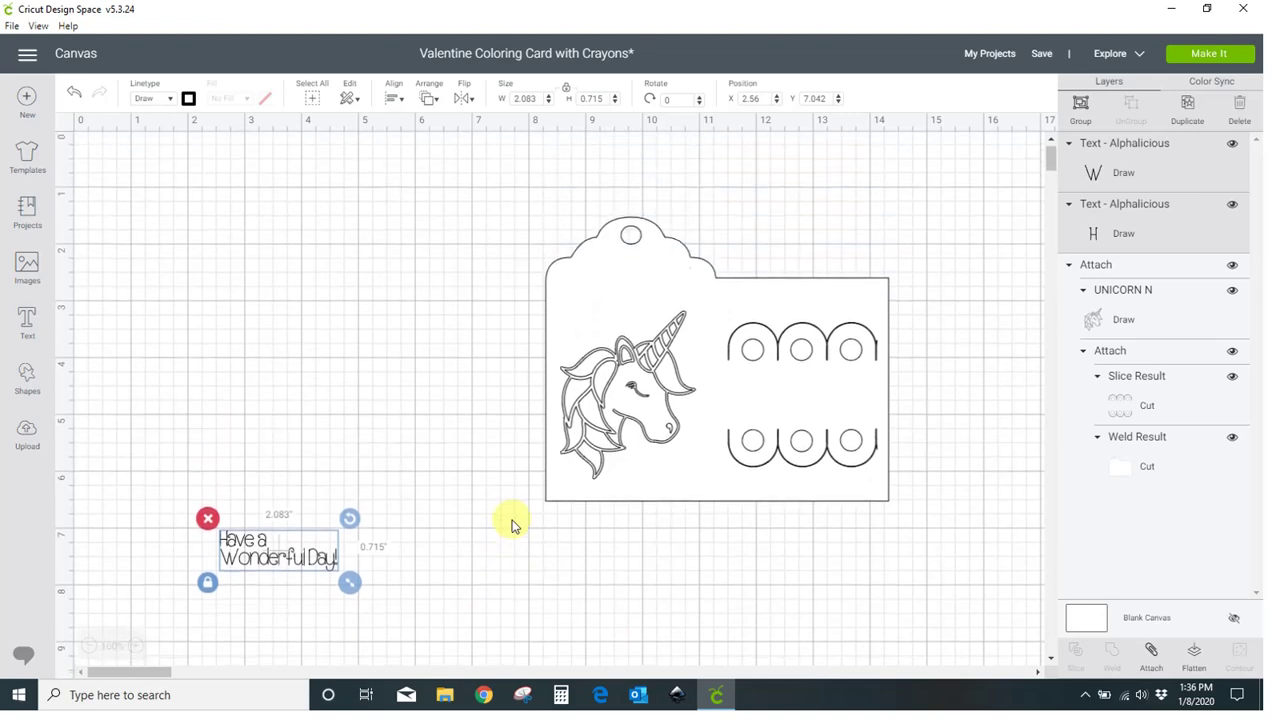
{"action": "left_click_drag", "start_coordinate": [296, 558], "coordinate": [627, 322]}
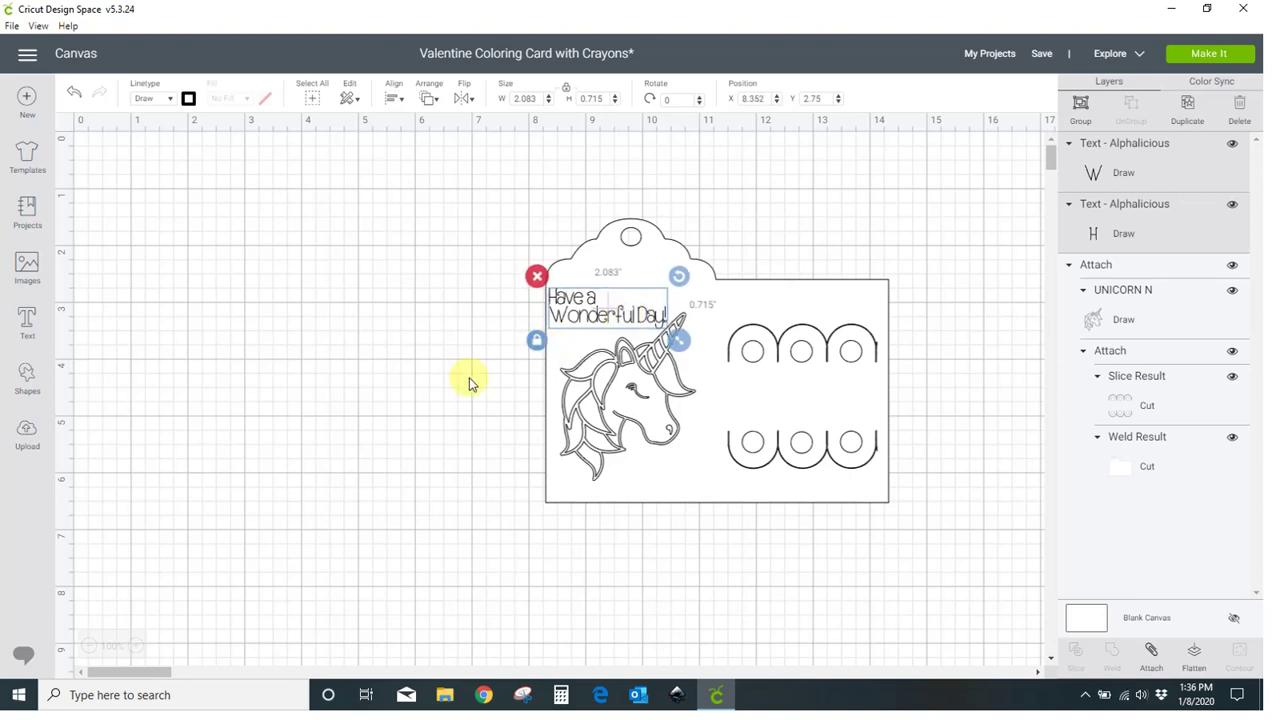
{"action": "left_click", "coordinate": [455, 378]}
{"action": "left_click", "coordinate": [602, 327]}
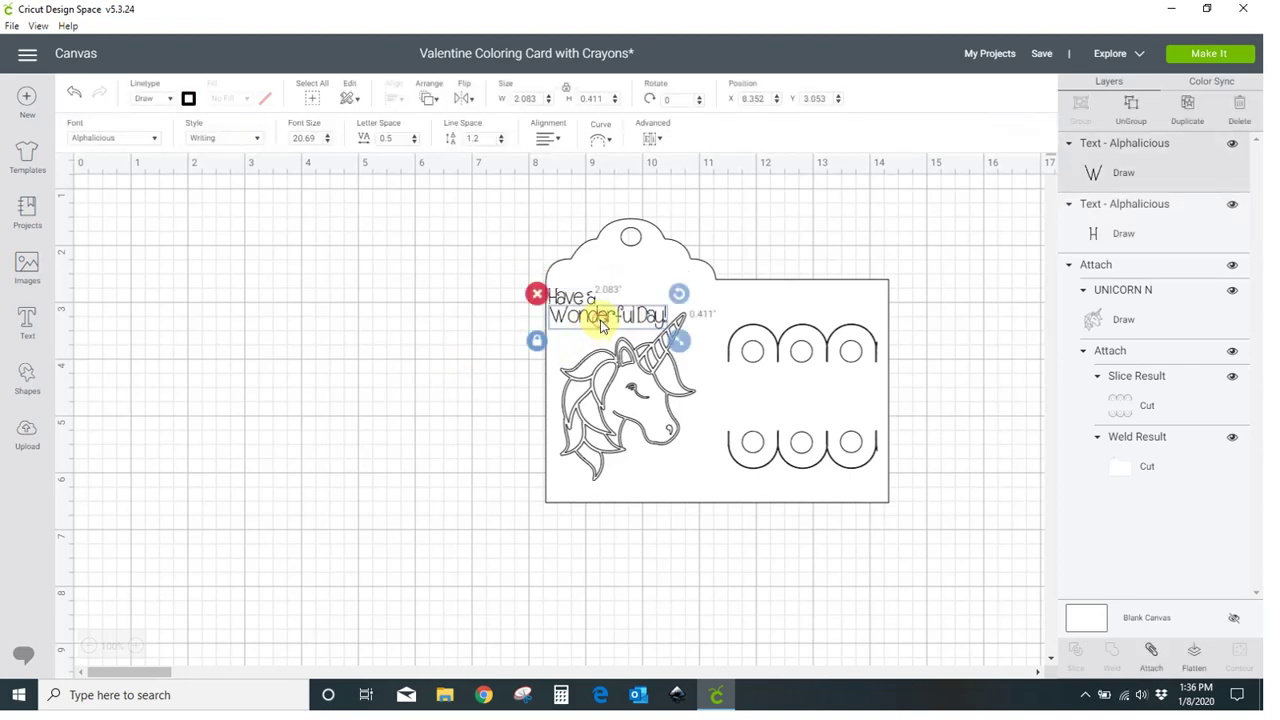
Set the pen colour of both 'Wonderful Day!' and 'Have a' to Candy Crystal
{"action": "left_click", "coordinate": [187, 100]}
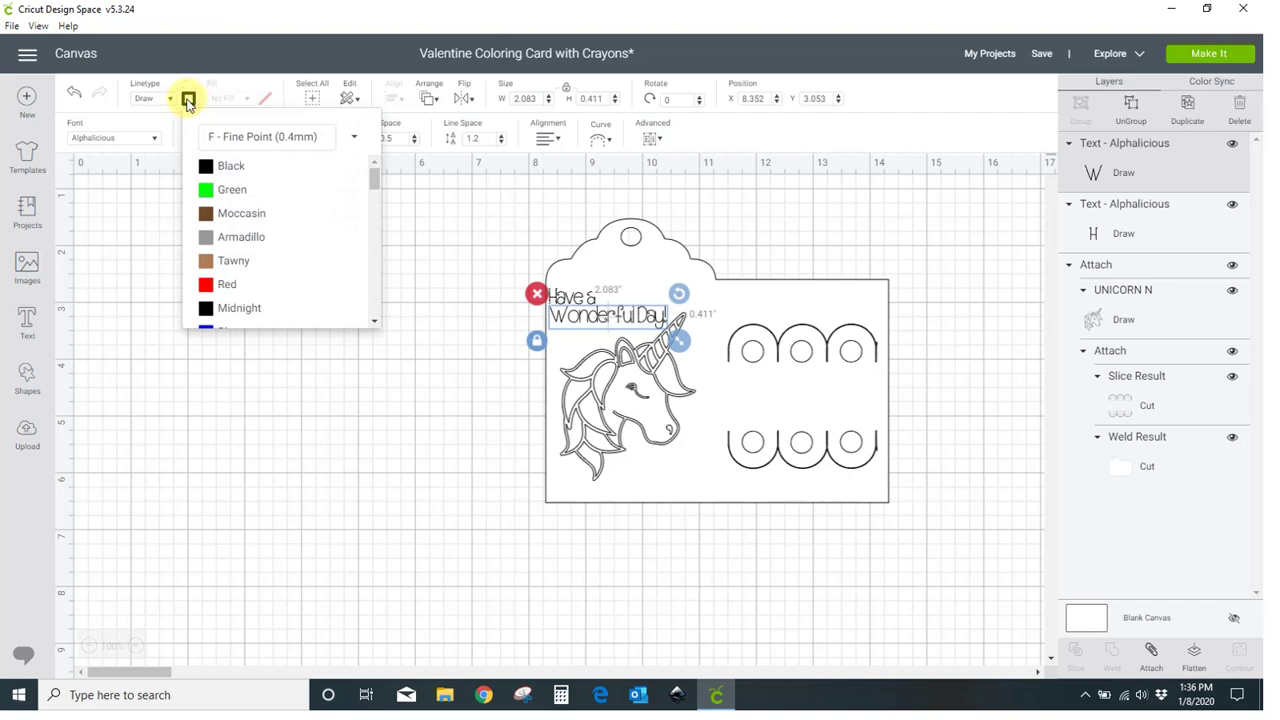
{"action": "scroll", "coordinate": [240, 230], "scroll_direction": "down", "scroll_amount": 3}
{"action": "scroll", "coordinate": [240, 231], "scroll_direction": "down", "scroll_amount": 1}
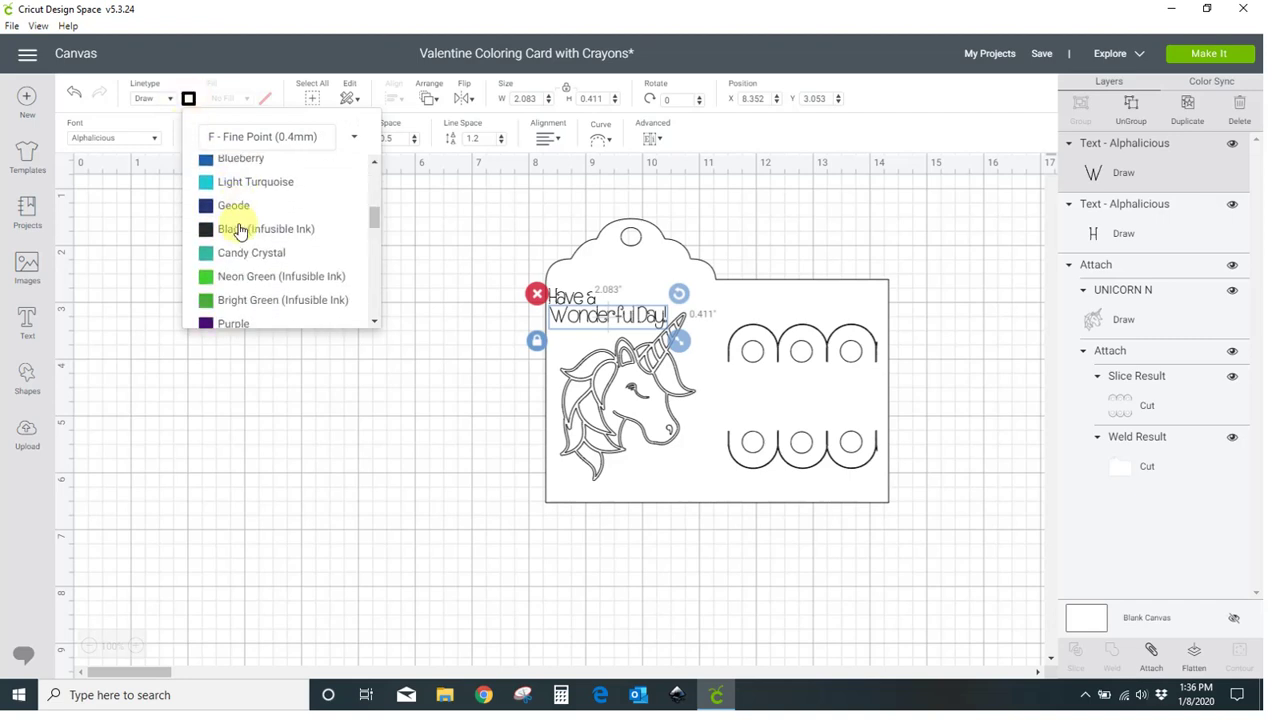
{"action": "left_click", "coordinate": [245, 258]}
{"action": "left_click", "coordinate": [328, 452]}
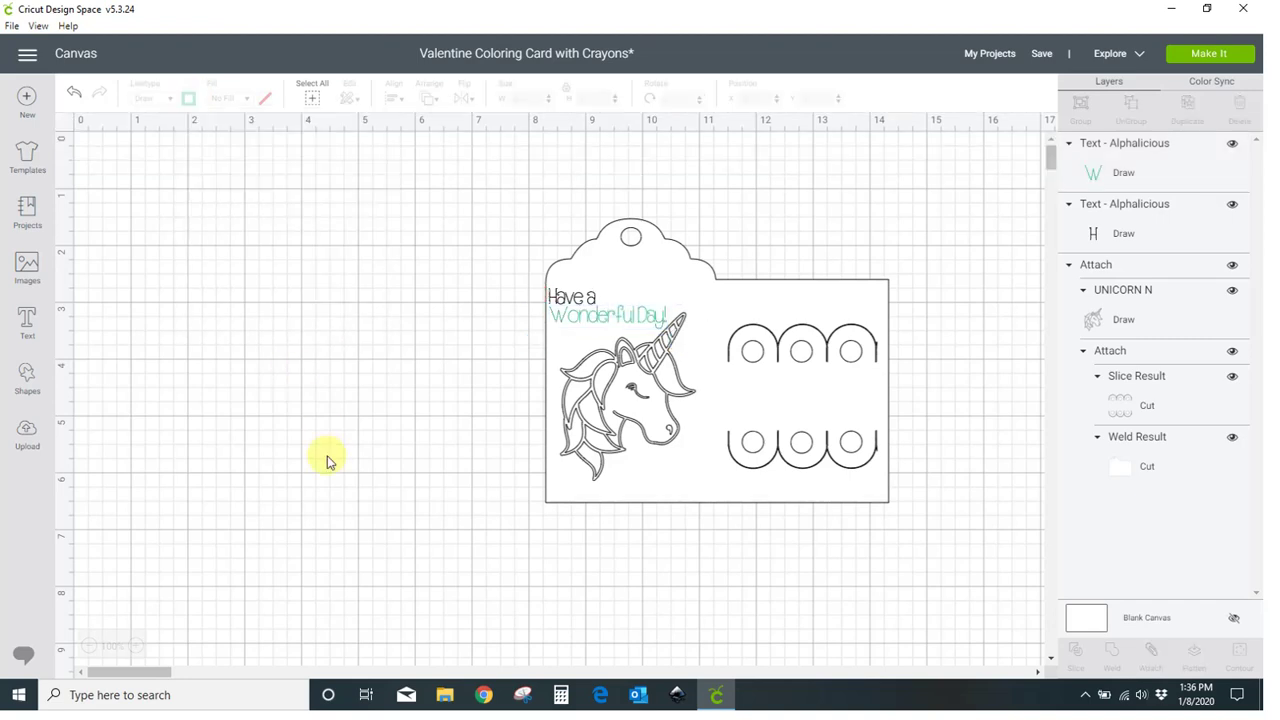
{"action": "left_click", "coordinate": [563, 303]}
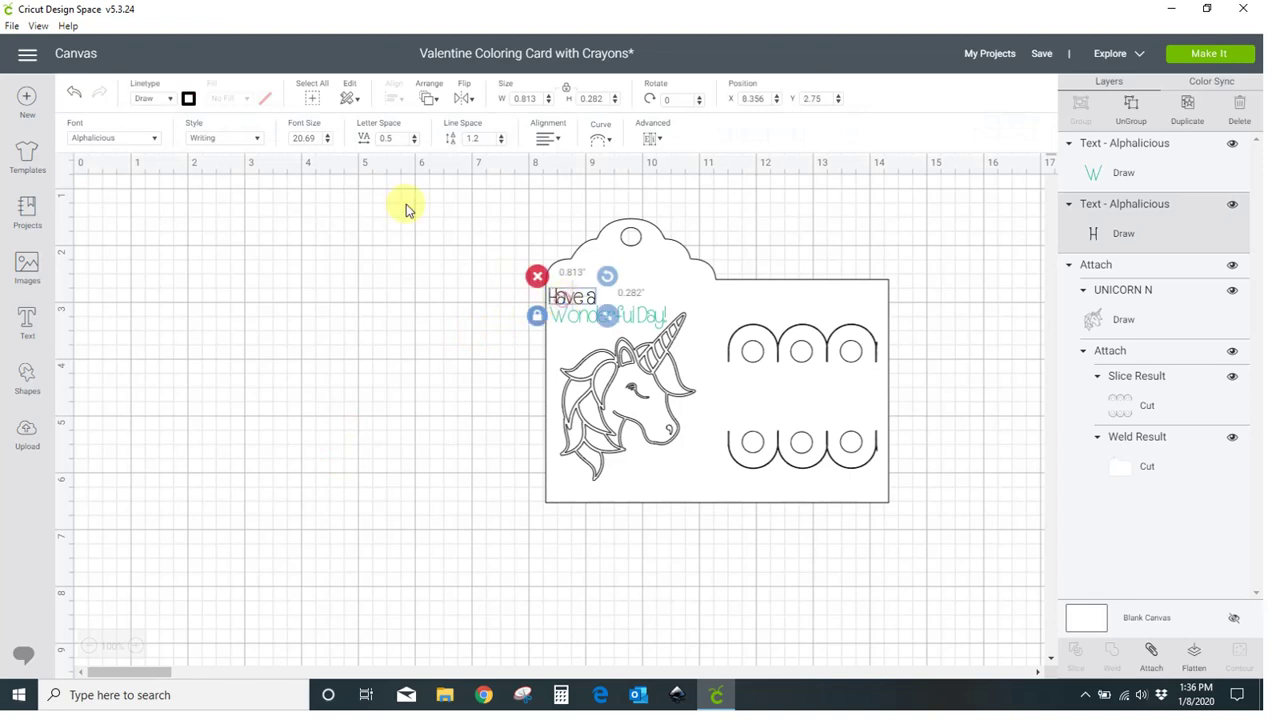
{"action": "left_click", "coordinate": [188, 98]}
{"action": "scroll", "coordinate": [228, 285], "scroll_direction": "down", "scroll_amount": 3}
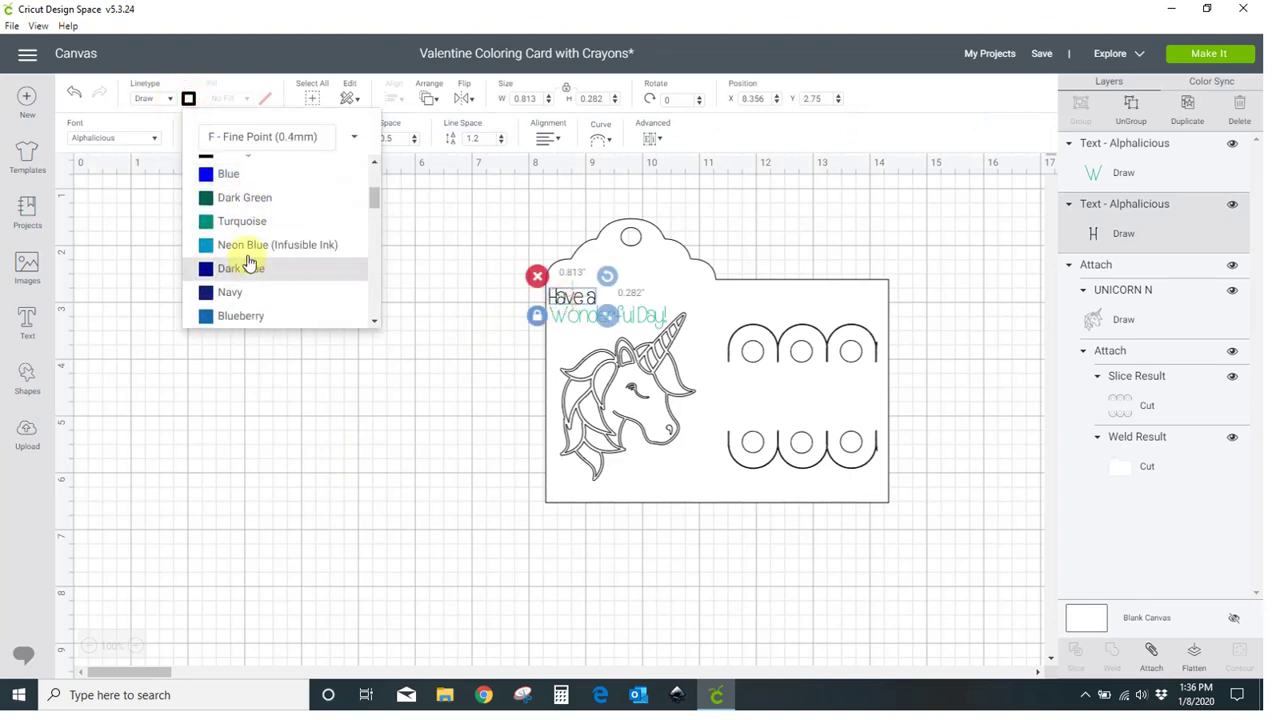
{"action": "scroll", "coordinate": [250, 258], "scroll_direction": "down", "scroll_amount": 2}
{"action": "left_click", "coordinate": [252, 250]}
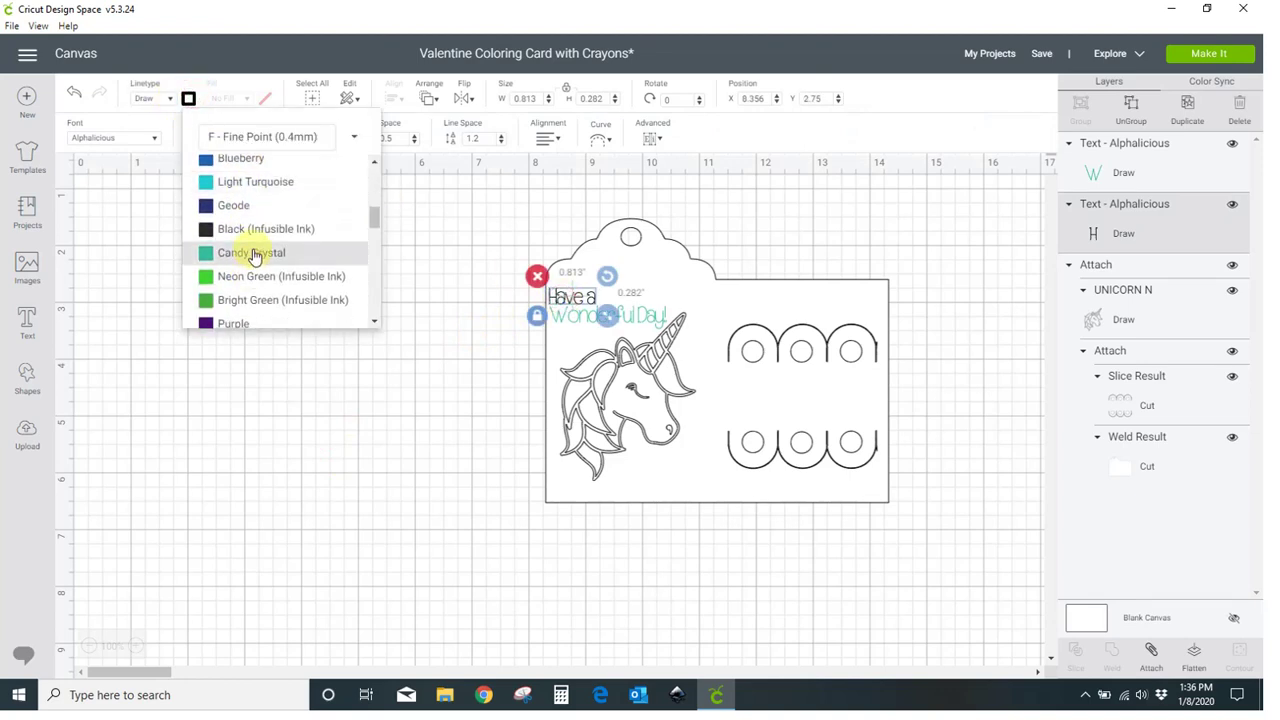
{"action": "left_click", "coordinate": [265, 440]}
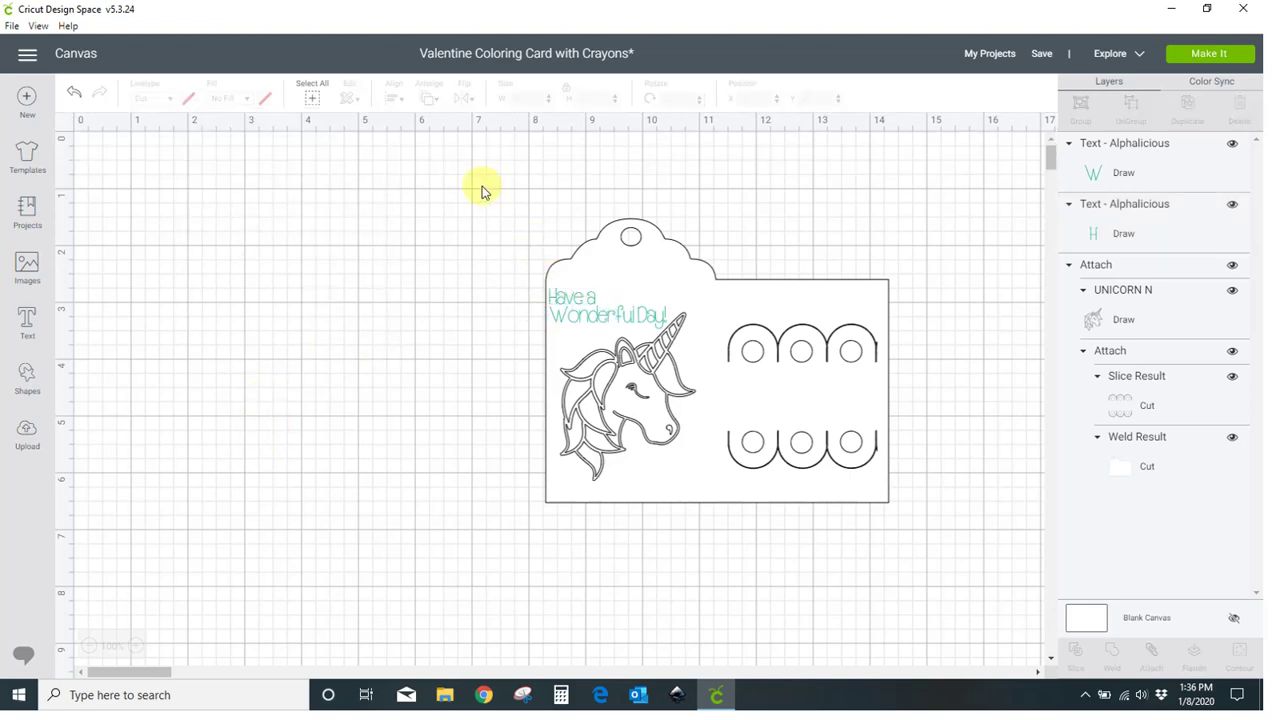
Attach all the card pieces together and move the card further left
{"action": "left_click_drag", "start_coordinate": [462, 206], "coordinate": [993, 562]}
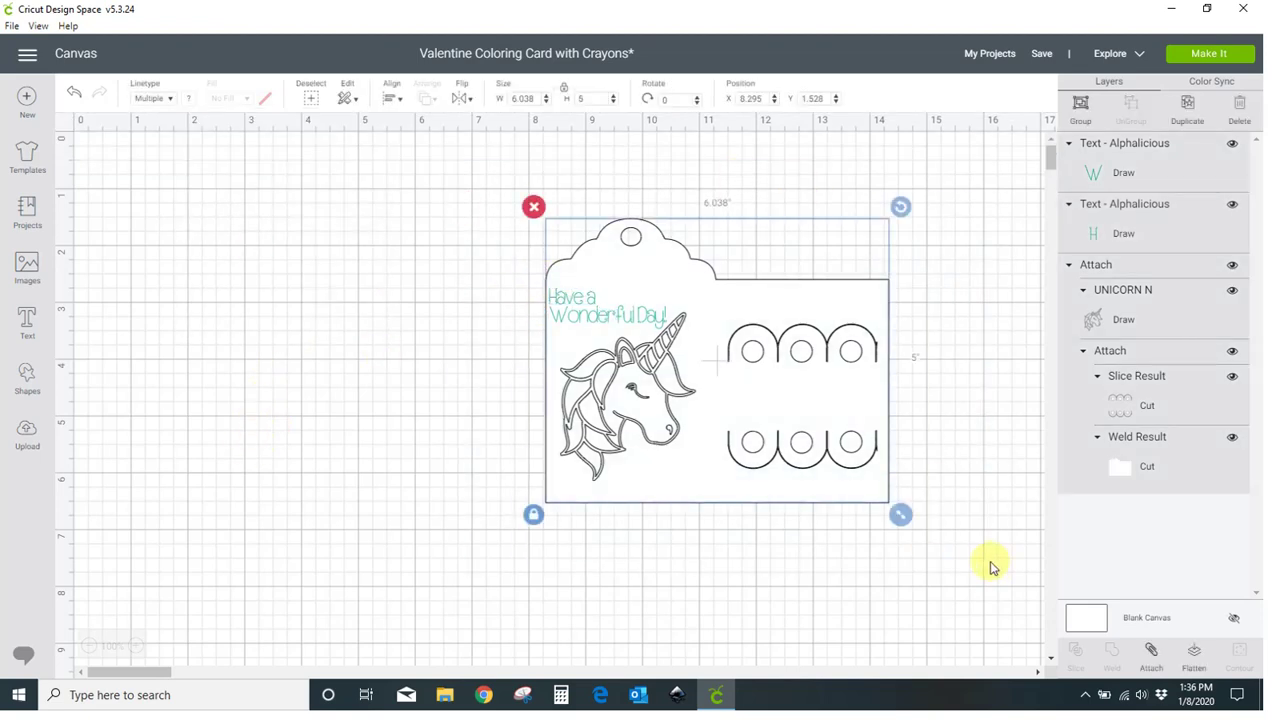
{"action": "left_click", "coordinate": [1150, 653]}
{"action": "left_click", "coordinate": [906, 611]}
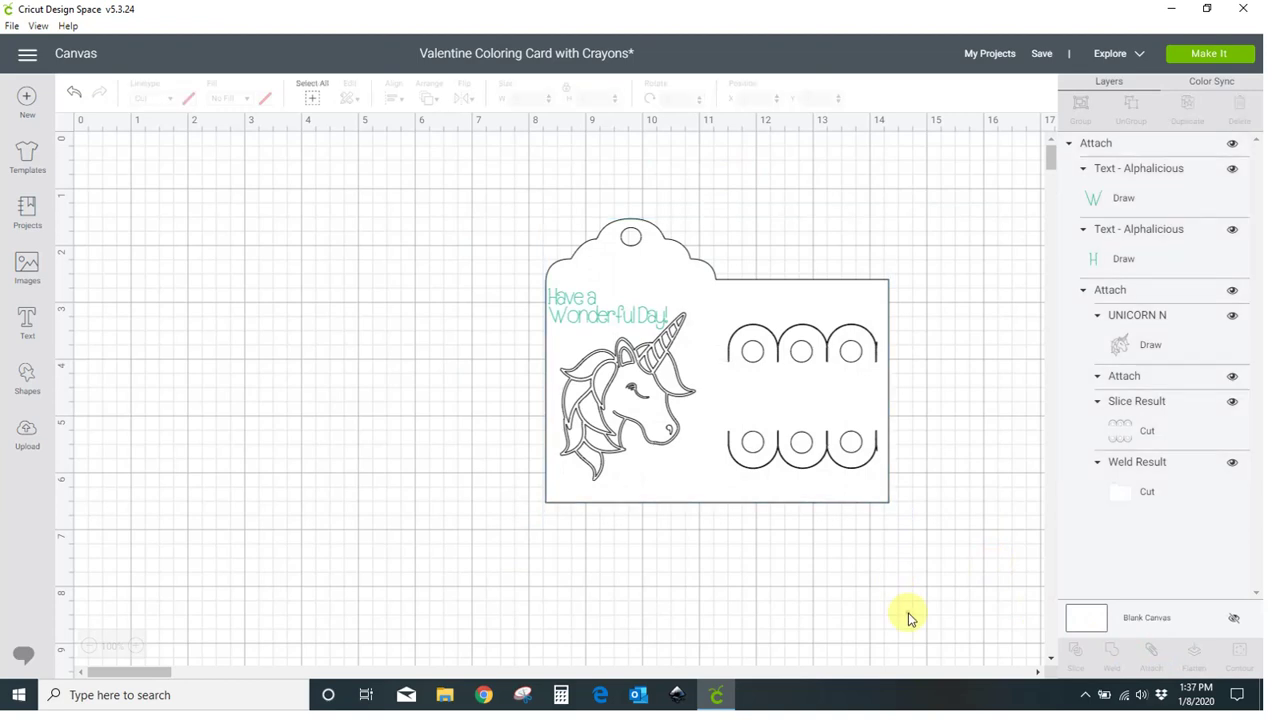
{"action": "left_click_drag", "start_coordinate": [819, 370], "coordinate": [654, 351]}
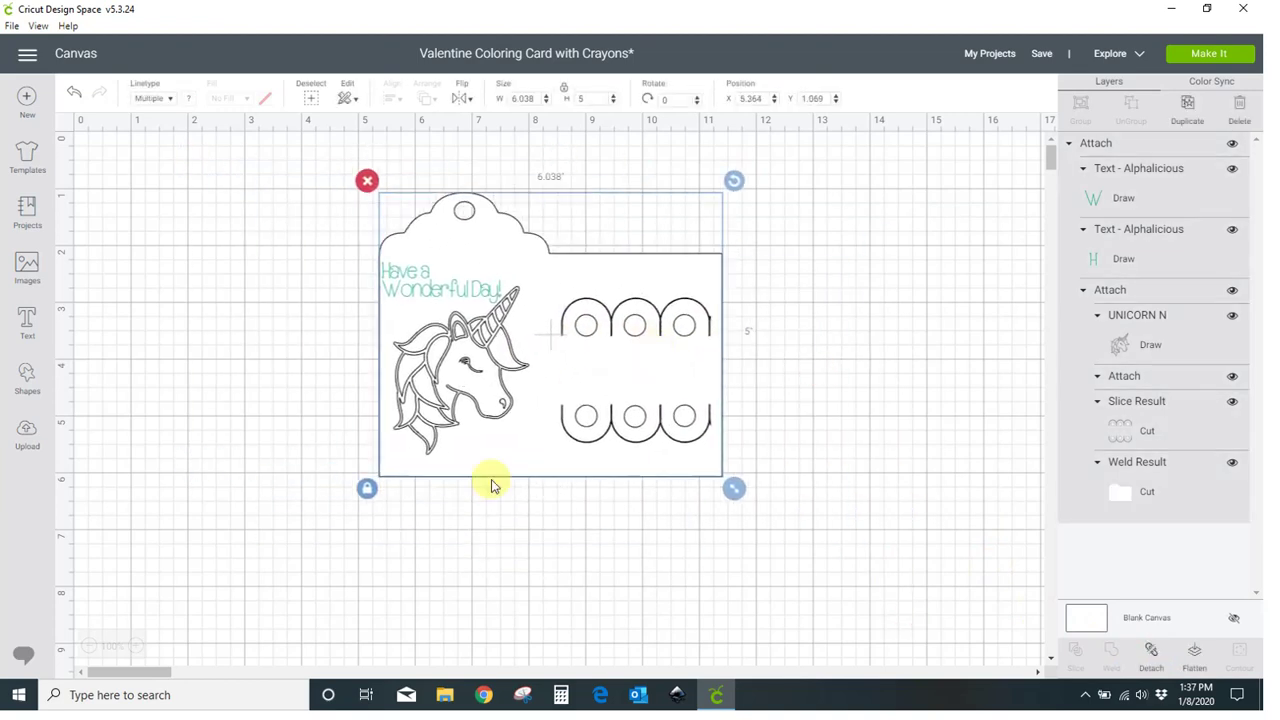
Add a two-line text reading 'To:' and 'From:'
{"action": "left_click", "coordinate": [27, 320]}
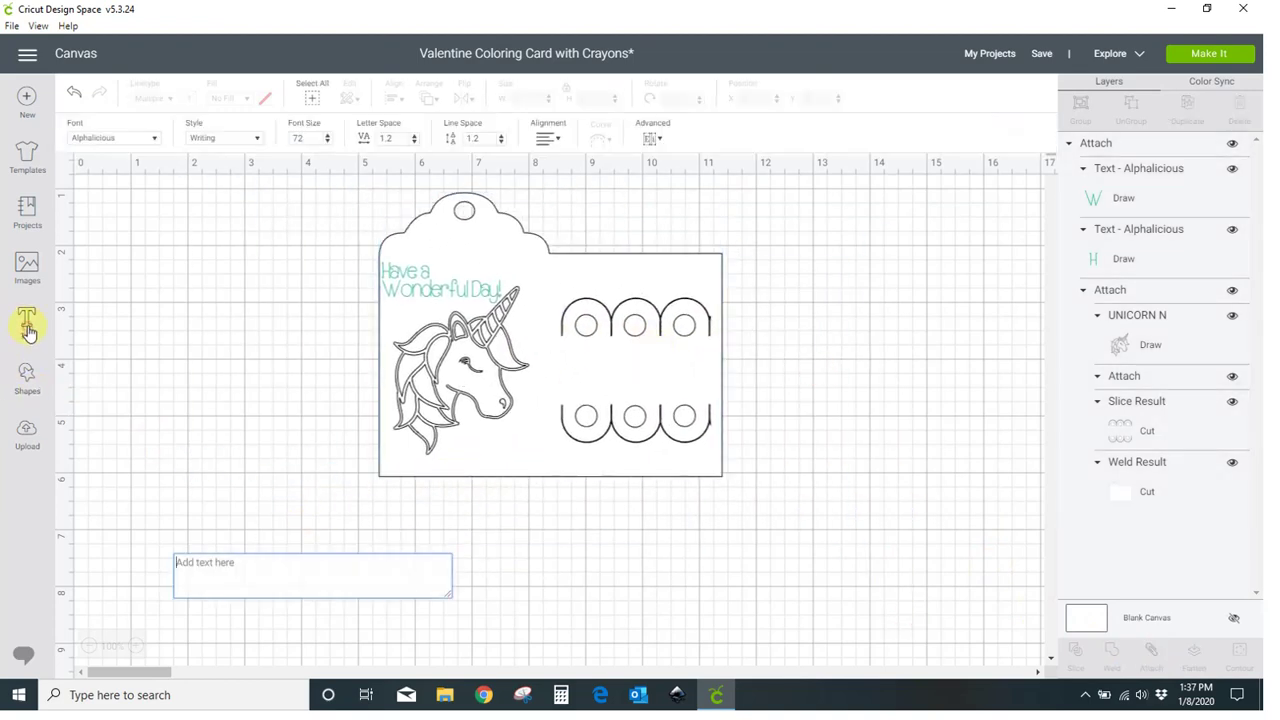
{"action": "type", "text": "To"}
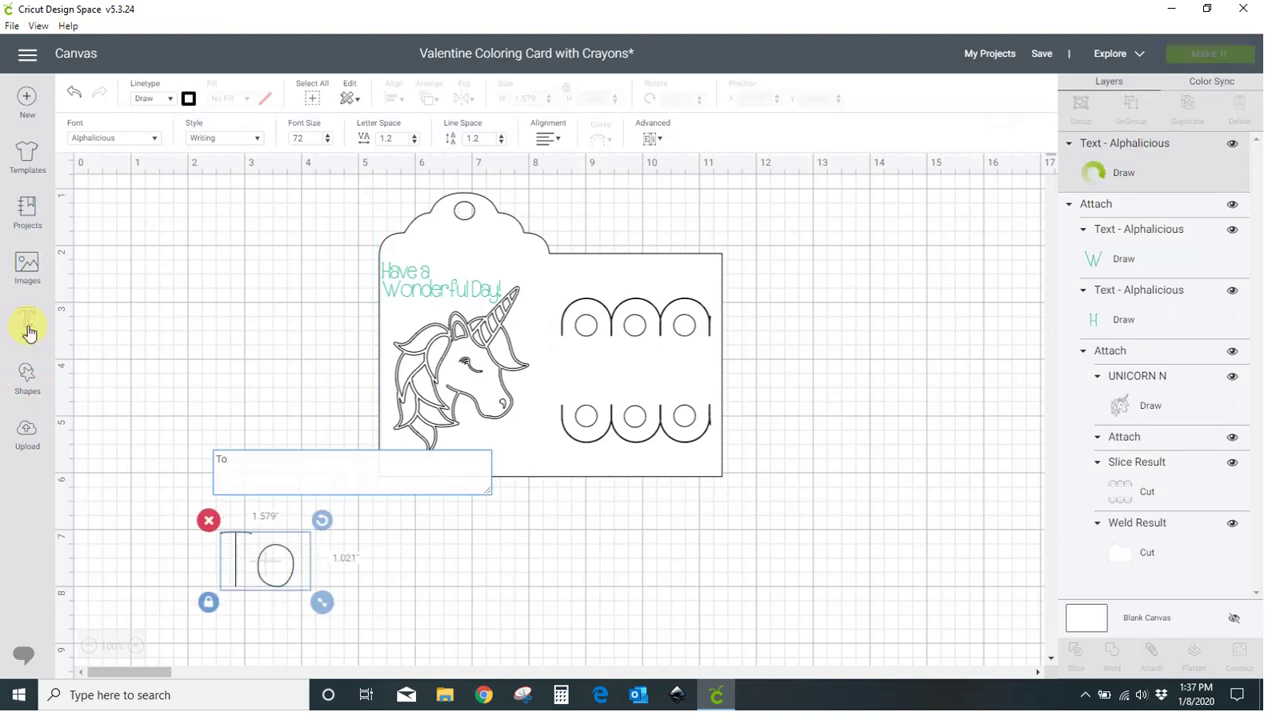
{"action": "type", "text": ":"}
{"action": "key", "text": "Return"}
{"action": "type", "text": "From"}
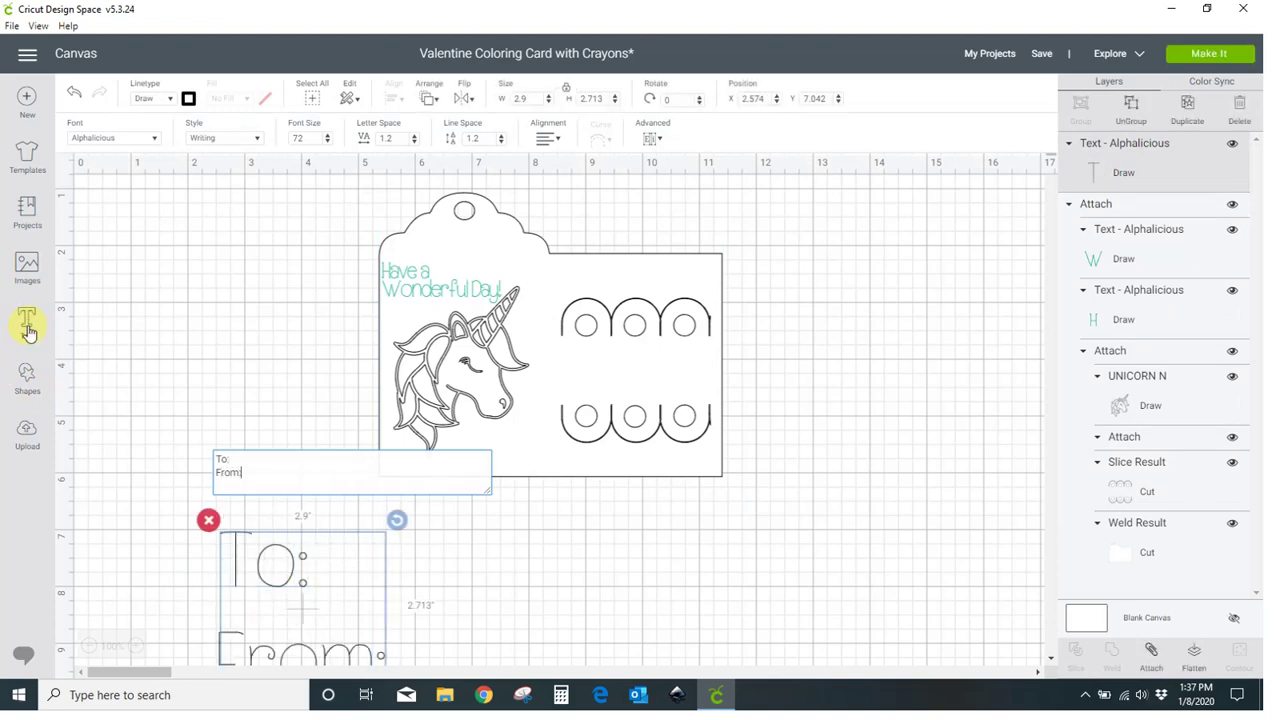
{"action": "type", "text": ":"}
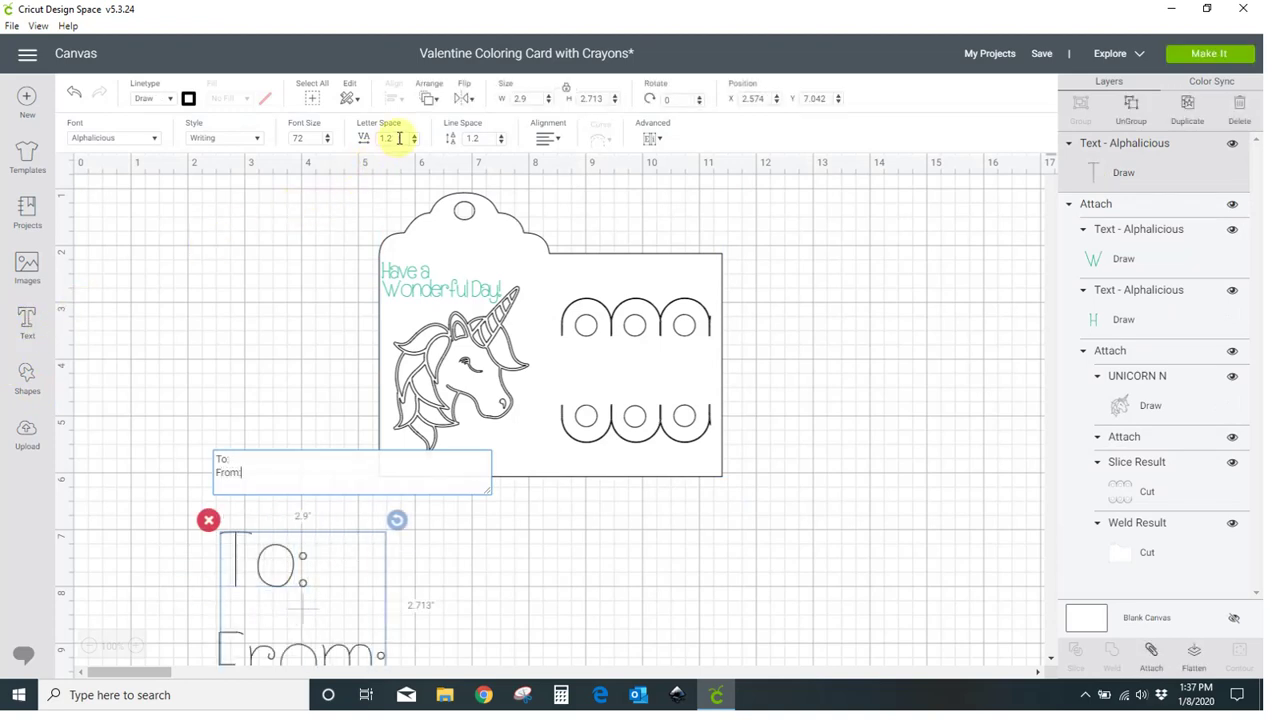
Give the To/From text letter space 5 and line space -5, shrink it to 0.676 × 0.55 in, and place it lower-left
{"action": "left_click", "coordinate": [385, 137]}
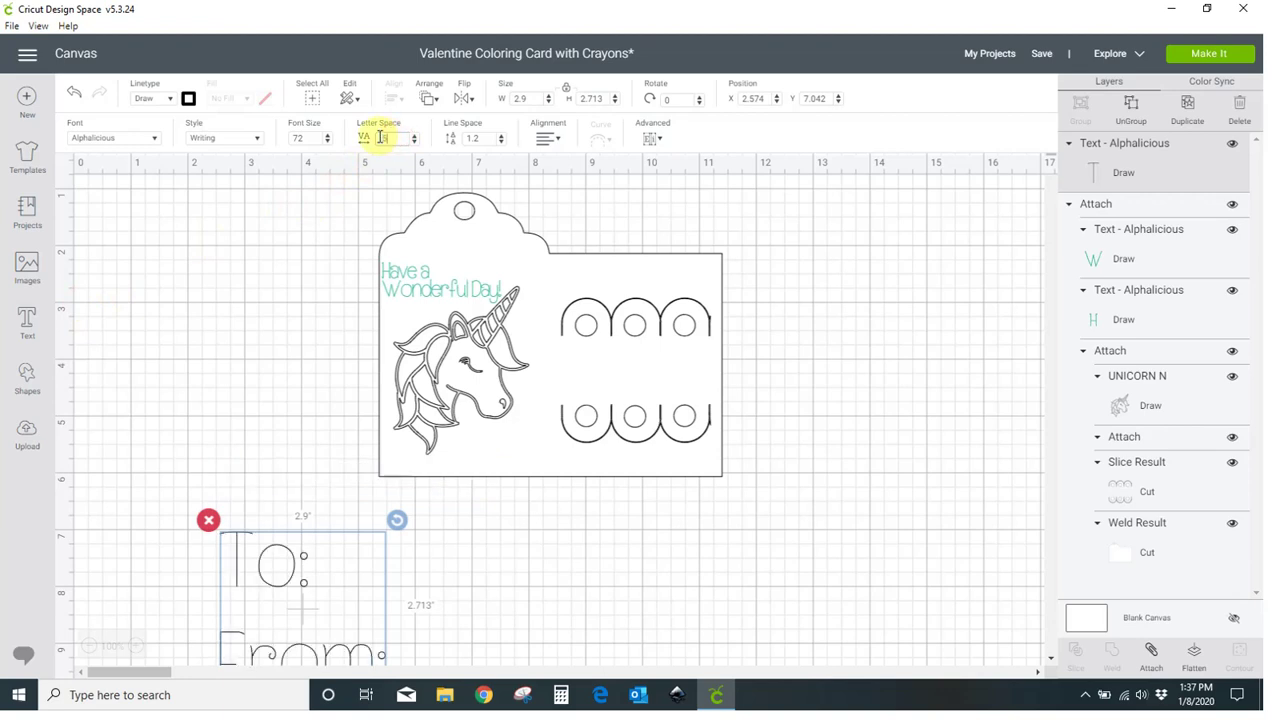
{"action": "key", "text": "Return"}
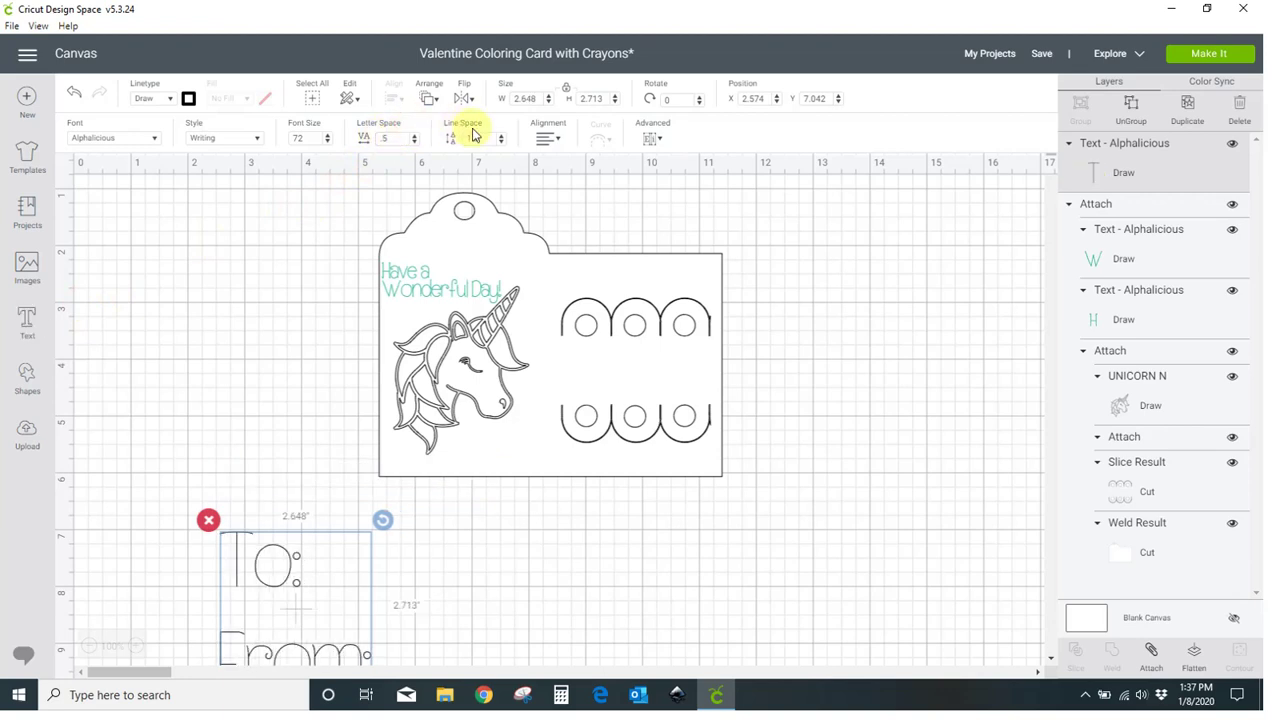
{"action": "scroll", "coordinate": [286, 543], "scroll_direction": "down", "scroll_amount": 1}
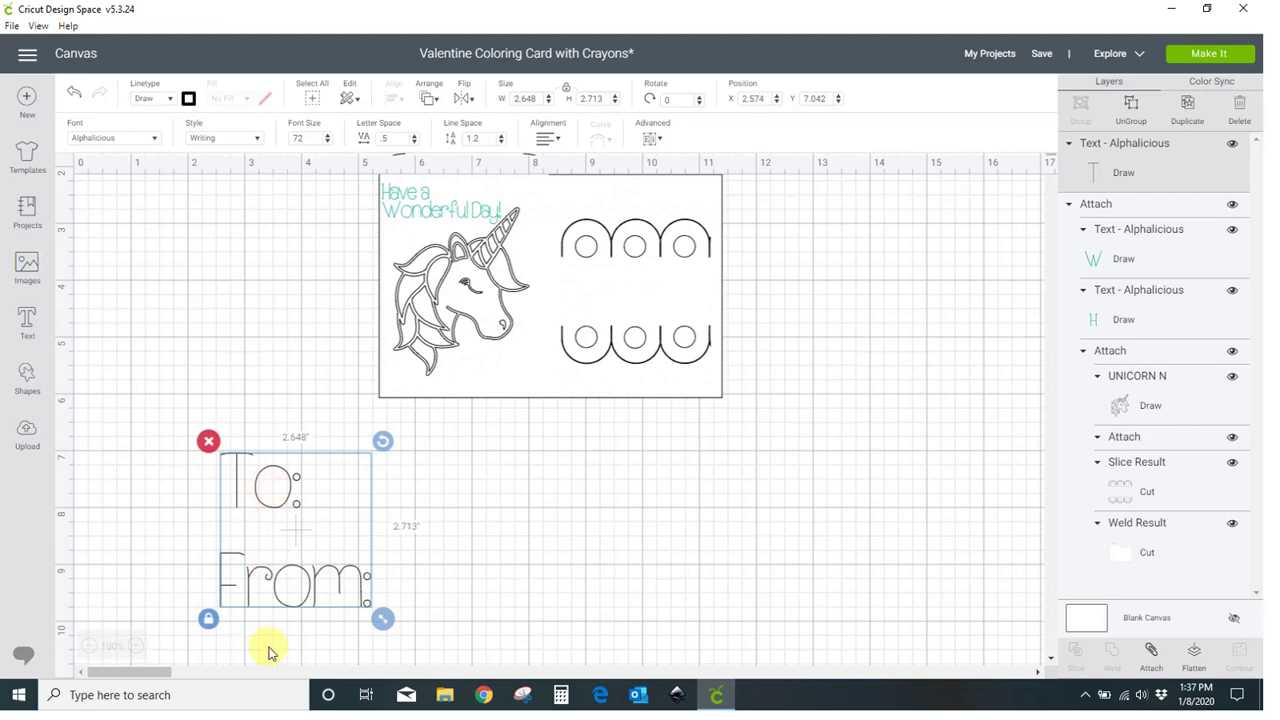
{"action": "double_click", "coordinate": [487, 141]}
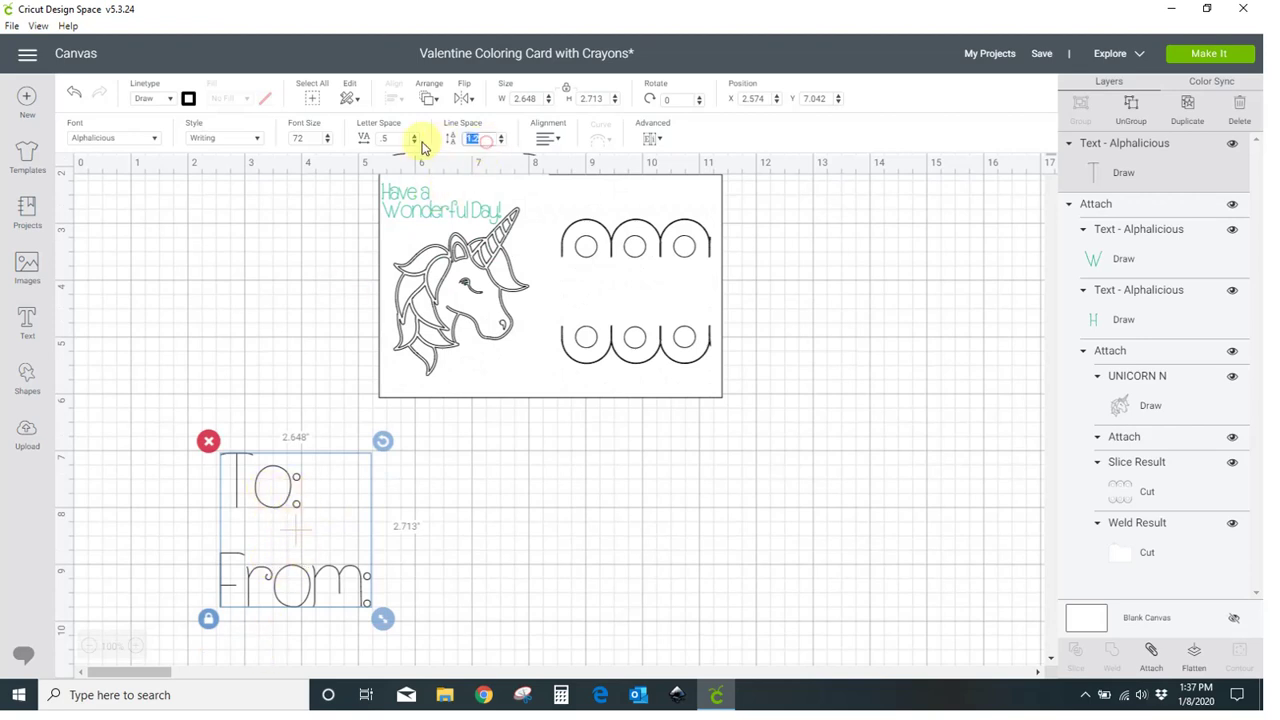
{"action": "key", "text": "Return"}
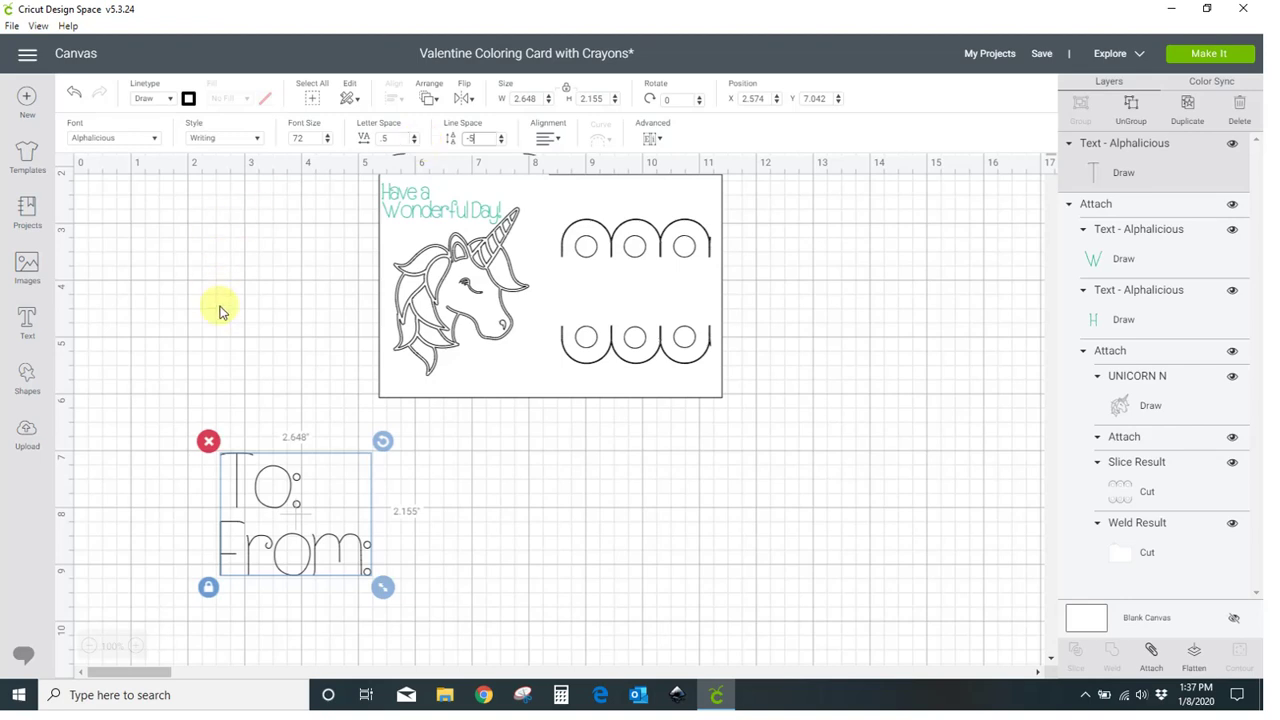
{"action": "left_click_drag", "start_coordinate": [384, 588], "coordinate": [282, 546]}
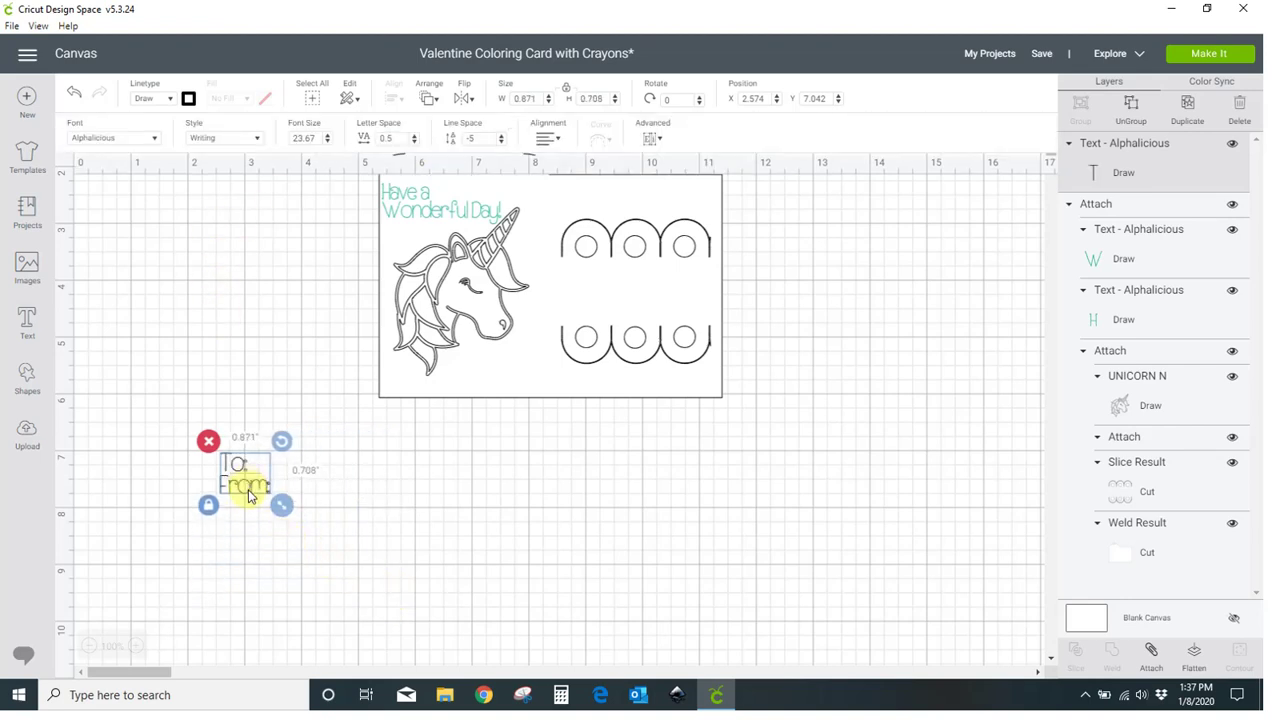
{"action": "left_click_drag", "start_coordinate": [249, 497], "coordinate": [412, 396]}
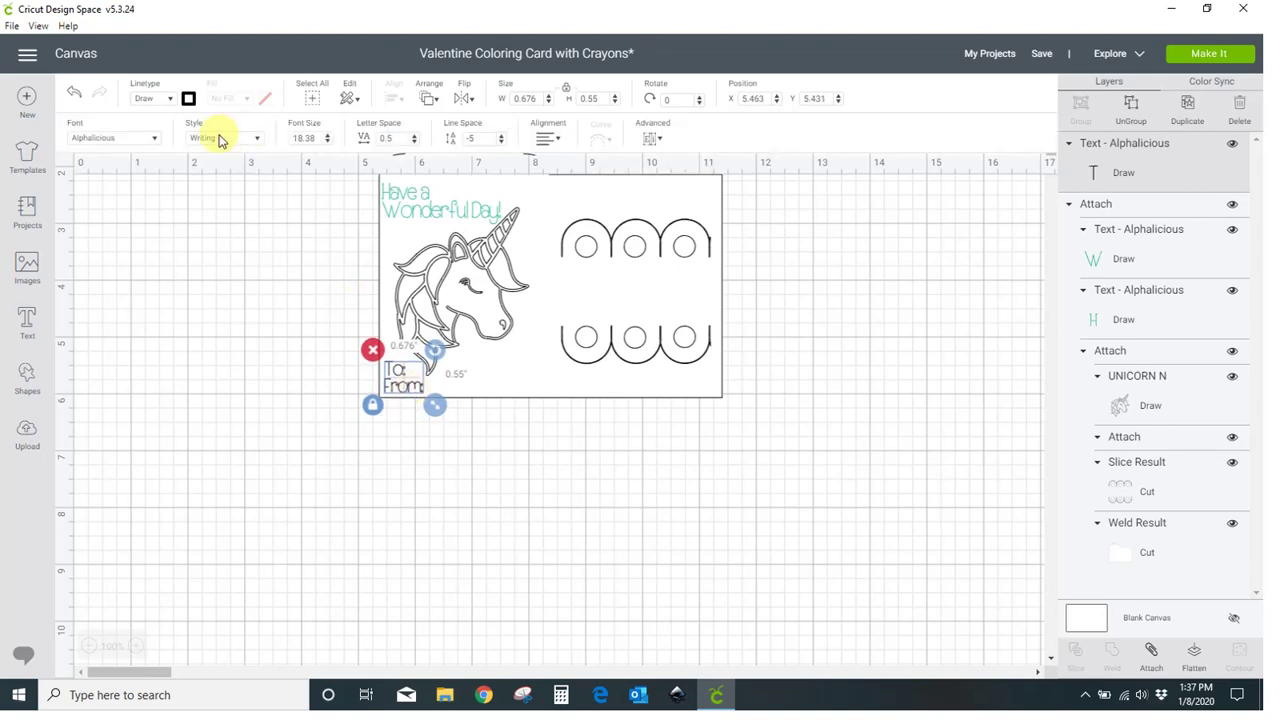
Set the To: From: text's pen colour to Candy Crystal
{"action": "left_click", "coordinate": [188, 98]}
{"action": "scroll", "coordinate": [235, 222], "scroll_direction": "down", "scroll_amount": 5}
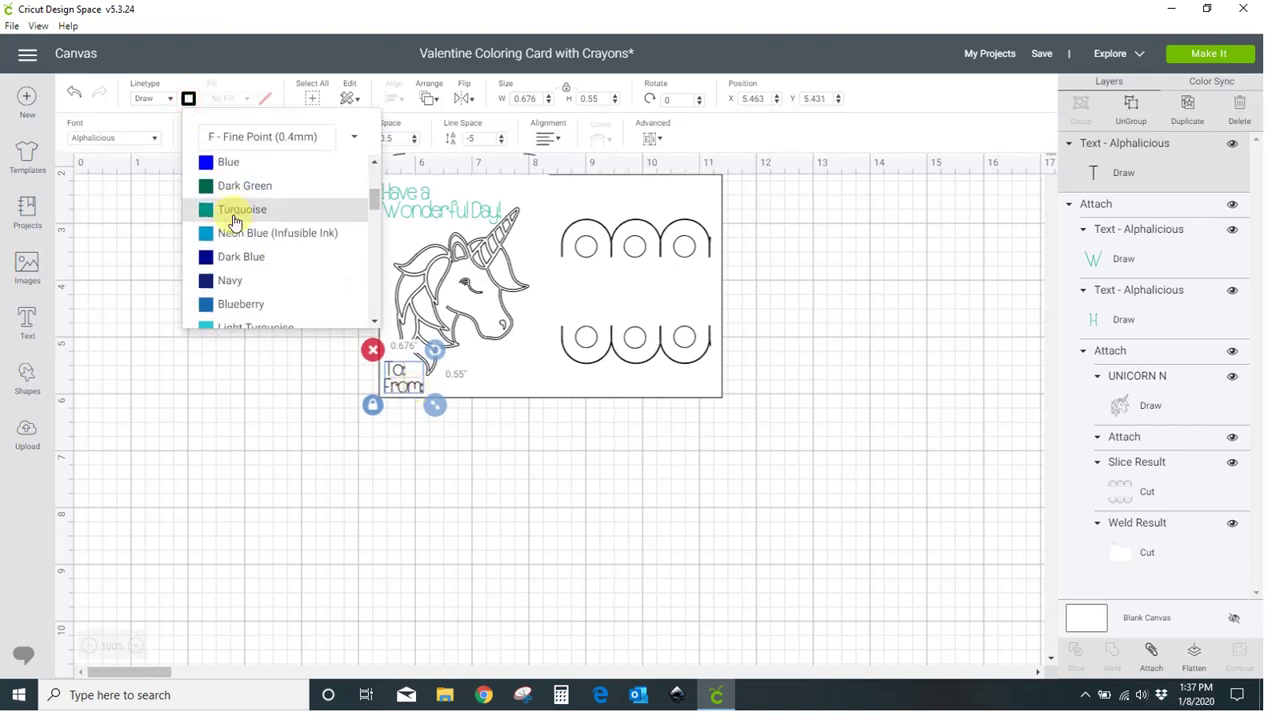
{"action": "left_click", "coordinate": [234, 251]}
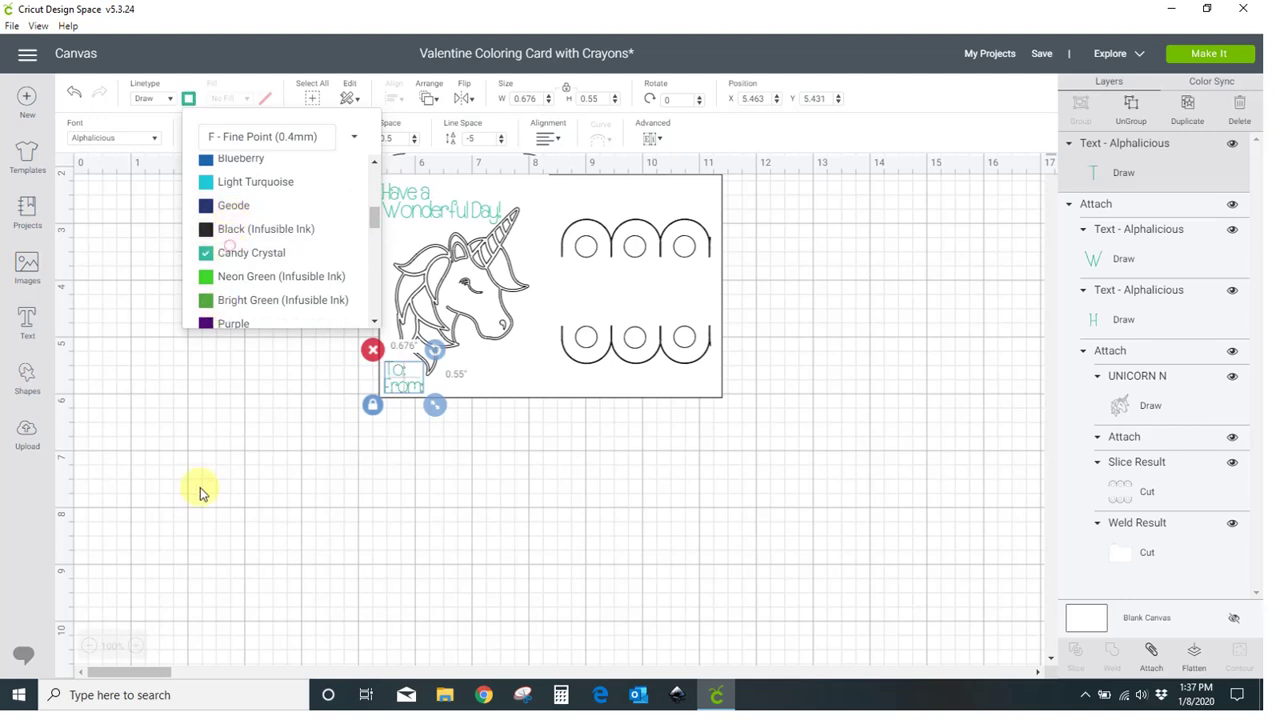
{"action": "left_click", "coordinate": [200, 491]}
Attach every part of the card together and continue to the mat Prepare screen
{"action": "scroll", "coordinate": [815, 488], "scroll_direction": "up", "scroll_amount": 3}
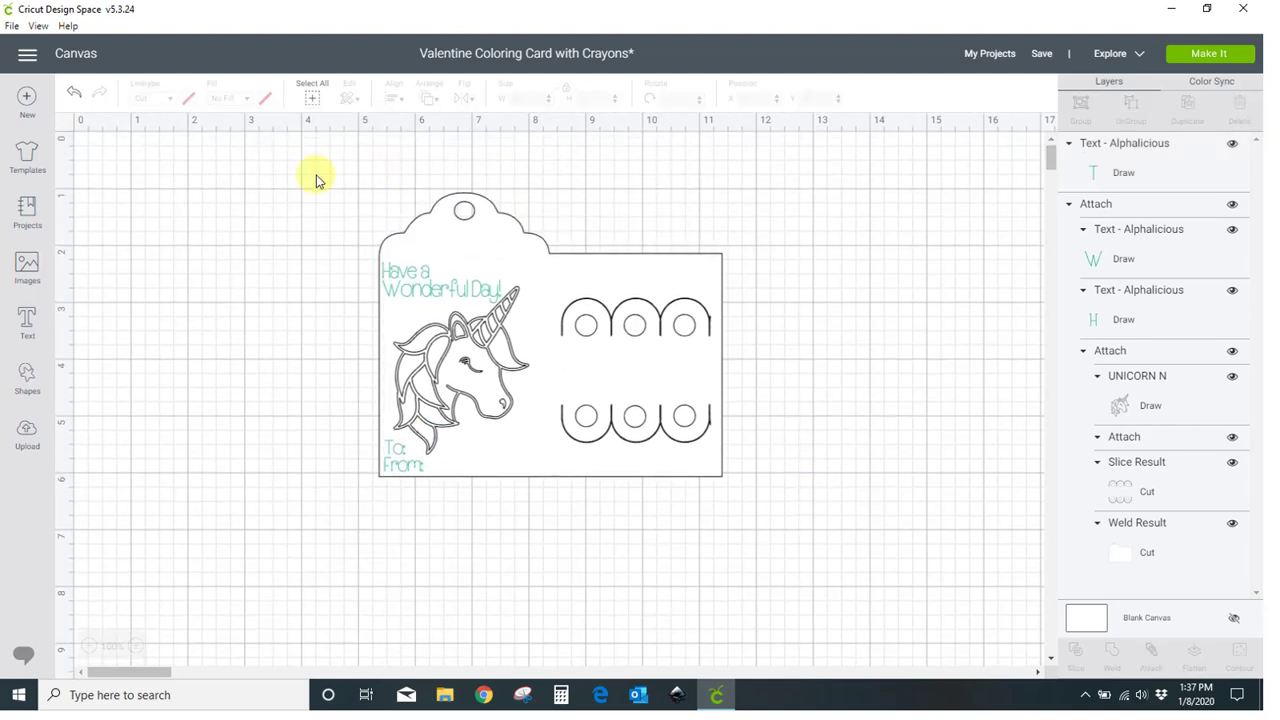
{"action": "left_click_drag", "start_coordinate": [316, 175], "coordinate": [836, 541]}
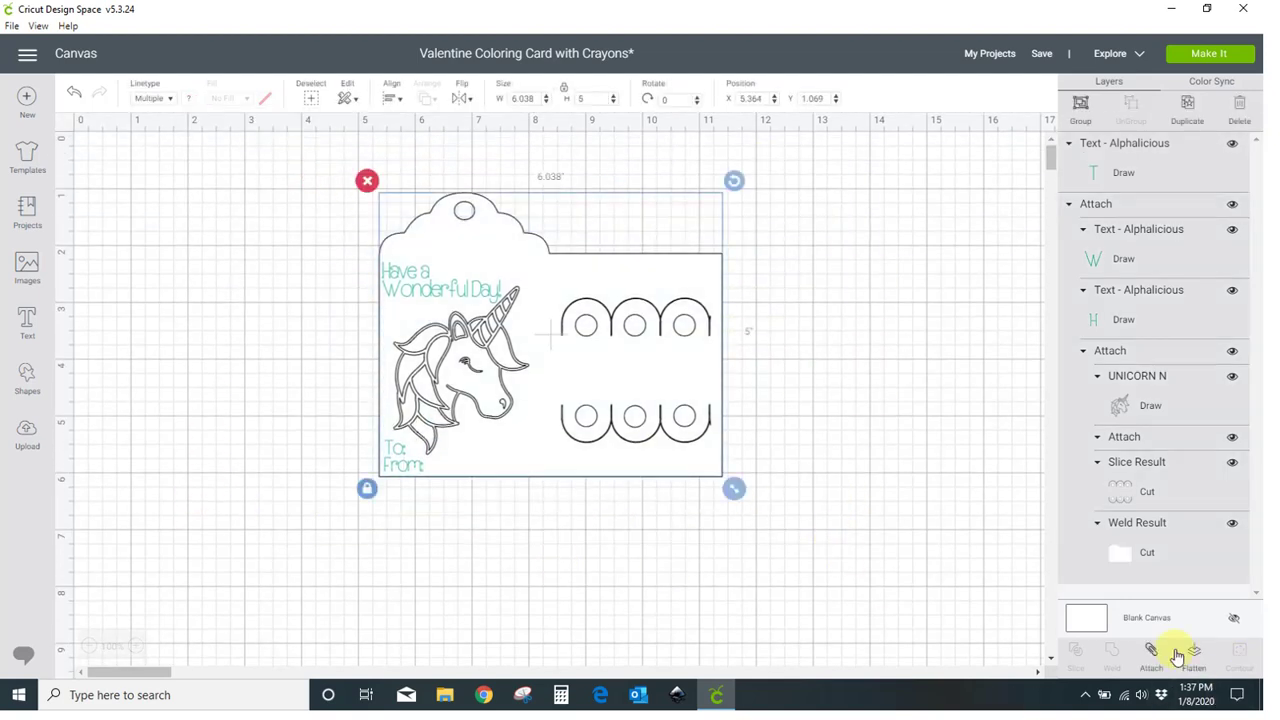
{"action": "left_click", "coordinate": [1151, 655]}
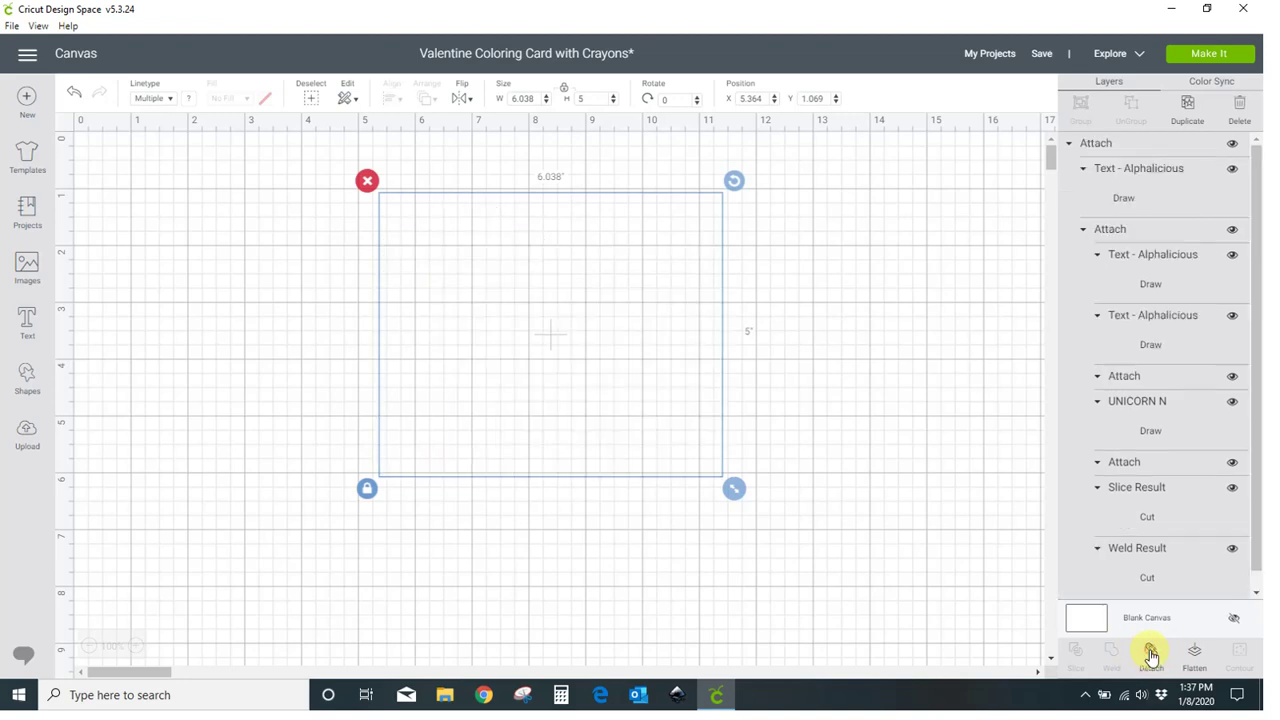
{"action": "left_click", "coordinate": [892, 503]}
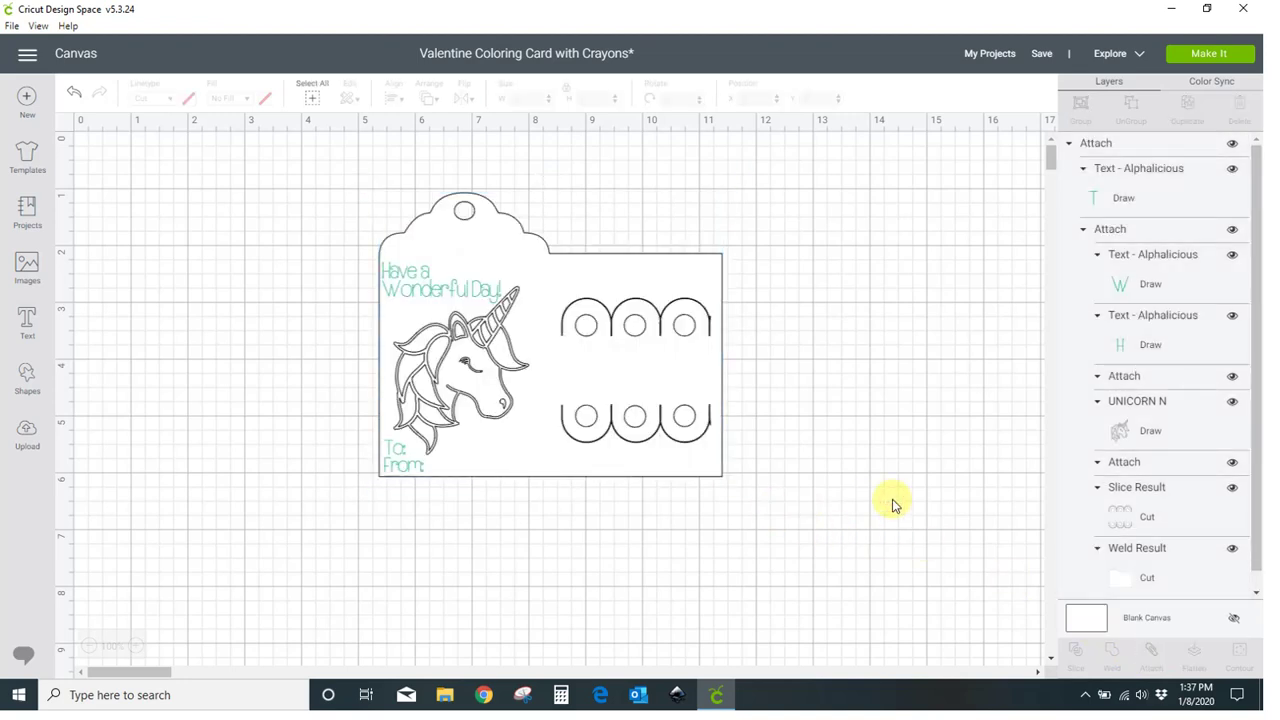
{"action": "left_click", "coordinate": [1214, 56]}
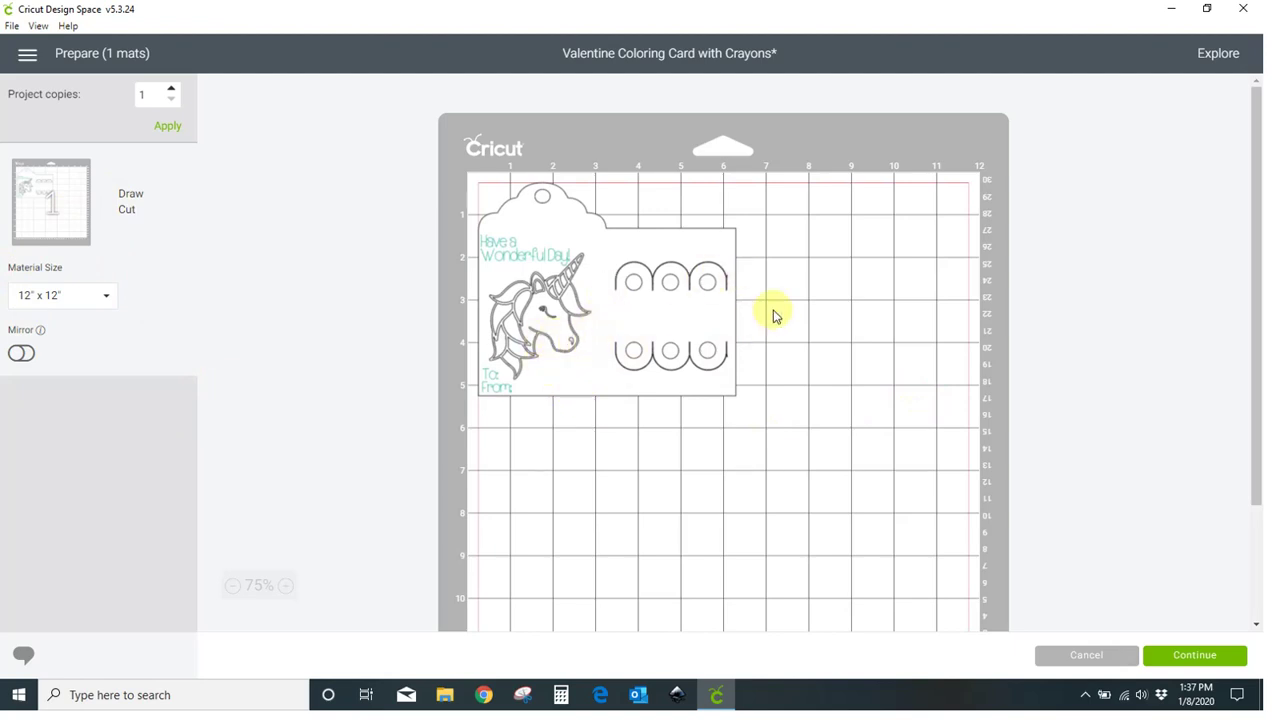
Apply 4 project copies and move the lower card copy up beside the first card
{"action": "scroll", "coordinate": [773, 316], "scroll_direction": "down", "scroll_amount": 3}
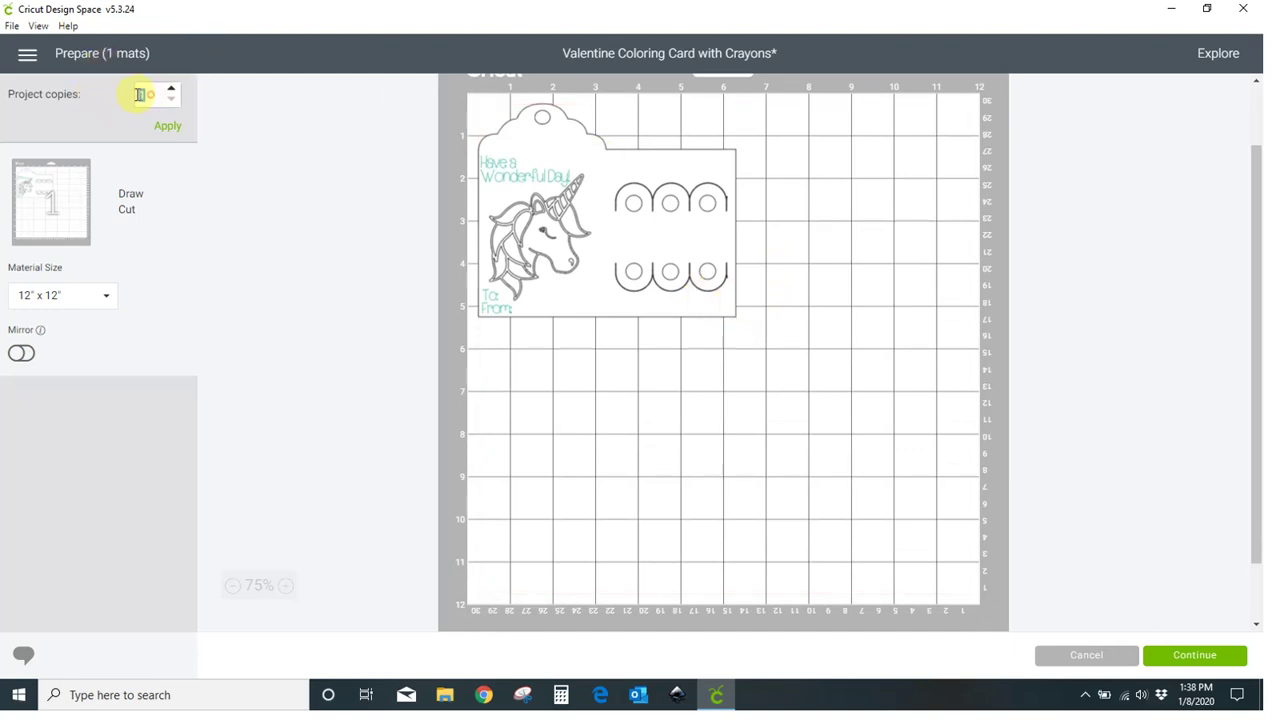
{"action": "left_click", "coordinate": [168, 127]}
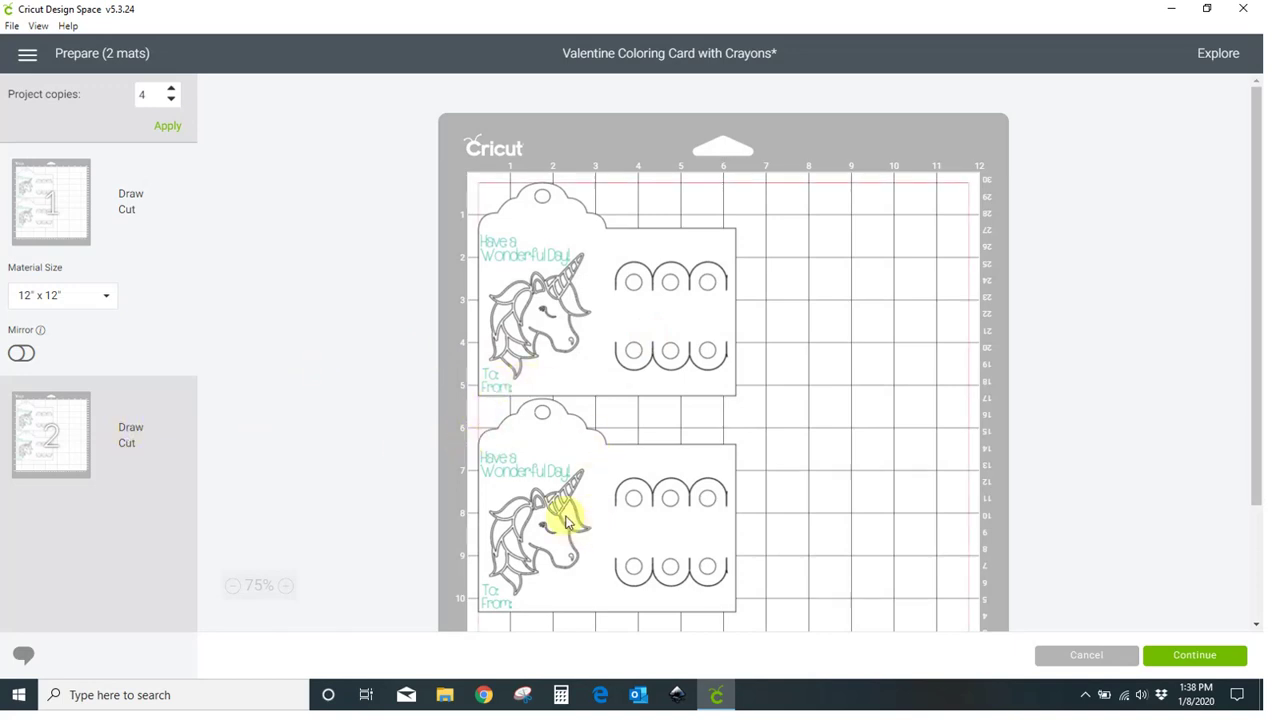
{"action": "left_click_drag", "start_coordinate": [560, 529], "coordinate": [744, 379]}
Rotate that copy 90° into mat 1's top-right corner, then select the top card on mat 2
{"action": "left_click_drag", "start_coordinate": [948, 229], "coordinate": [938, 504]}
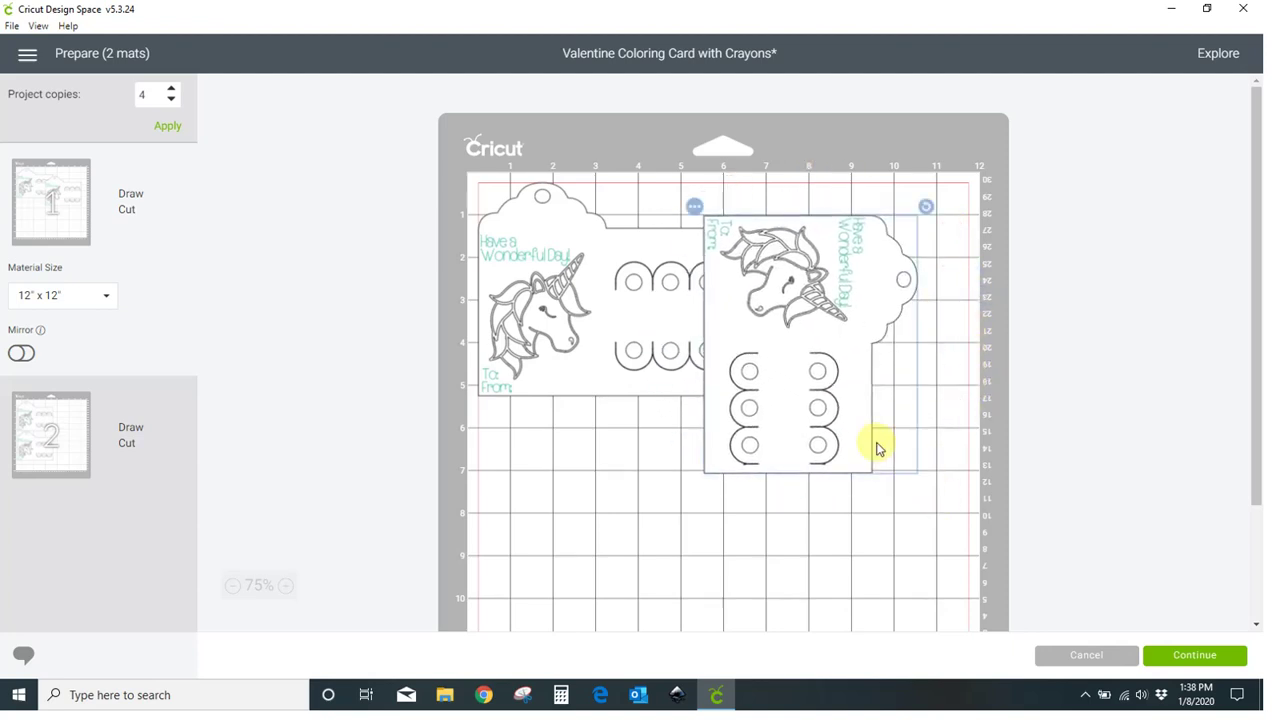
{"action": "left_click_drag", "start_coordinate": [877, 449], "coordinate": [910, 320]}
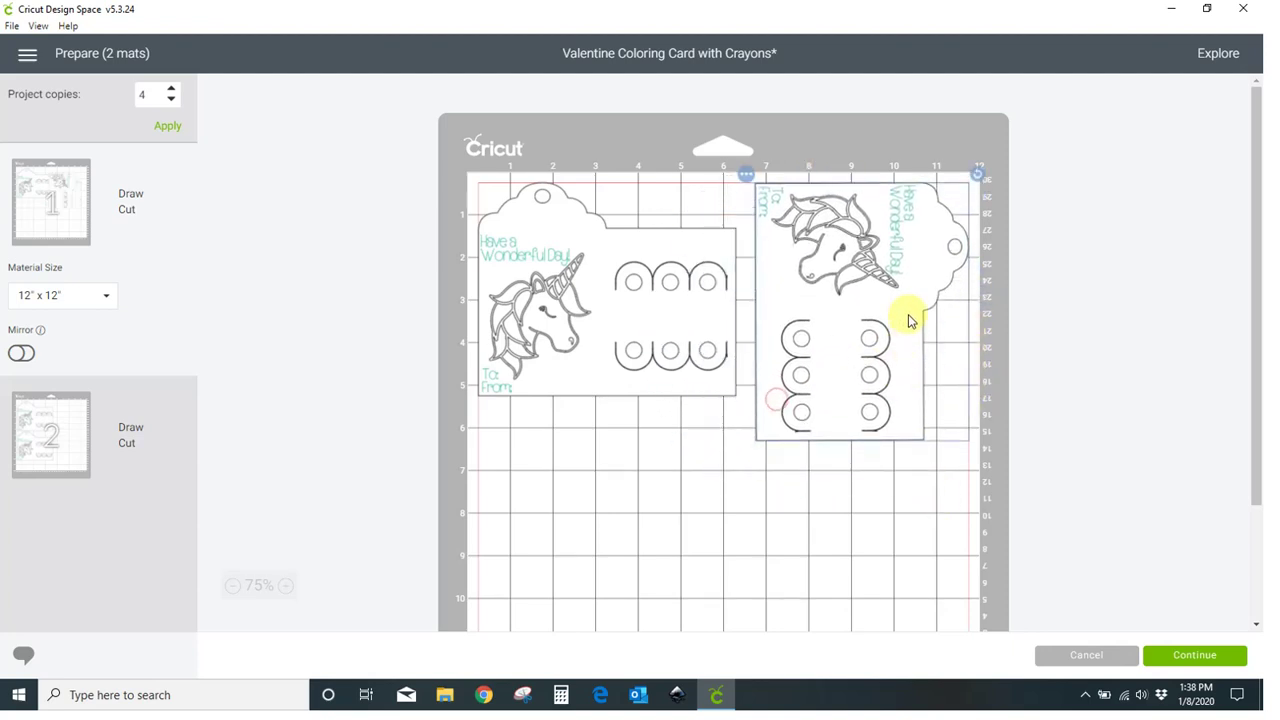
{"action": "left_click", "coordinate": [72, 453]}
{"action": "left_click", "coordinate": [550, 307]}
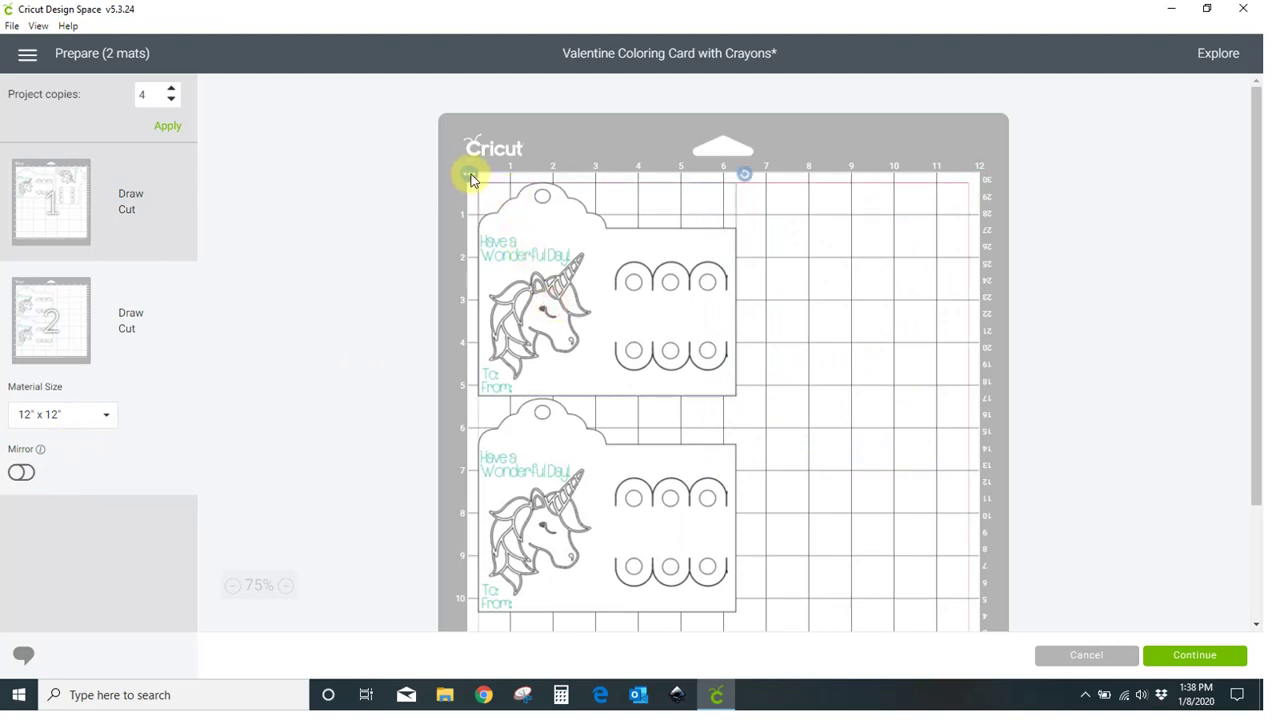
Move the selected card from mat 2 to mat 1 and place it in the lower middle
{"action": "left_click", "coordinate": [469, 176]}
{"action": "left_click", "coordinate": [464, 203]}
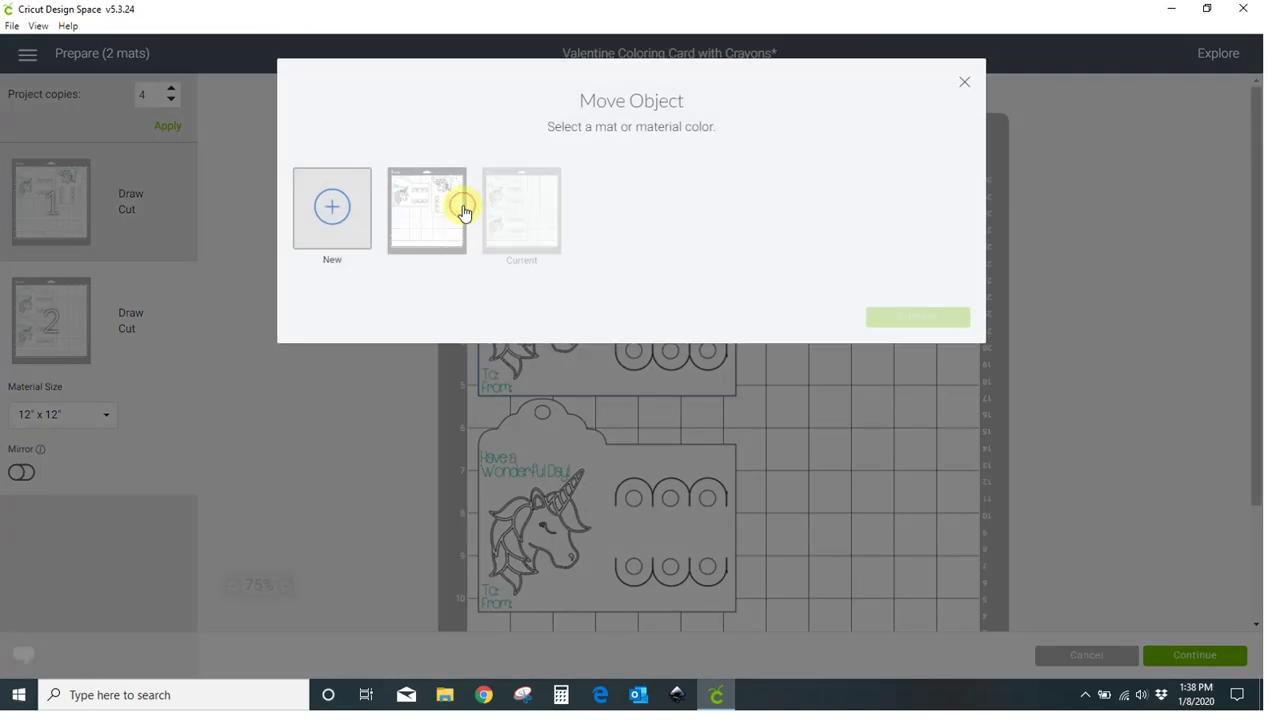
{"action": "left_click", "coordinate": [440, 212]}
{"action": "left_click", "coordinate": [908, 320]}
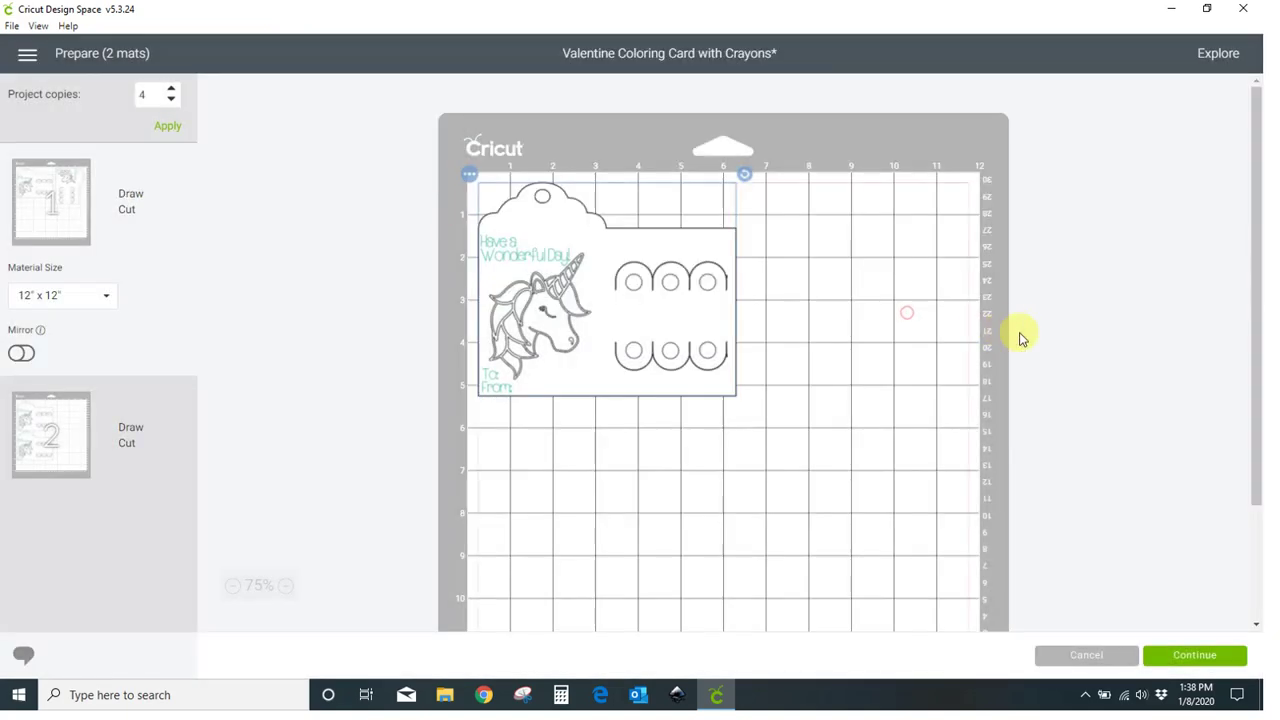
{"action": "scroll", "coordinate": [829, 489], "scroll_direction": "down", "scroll_amount": 3}
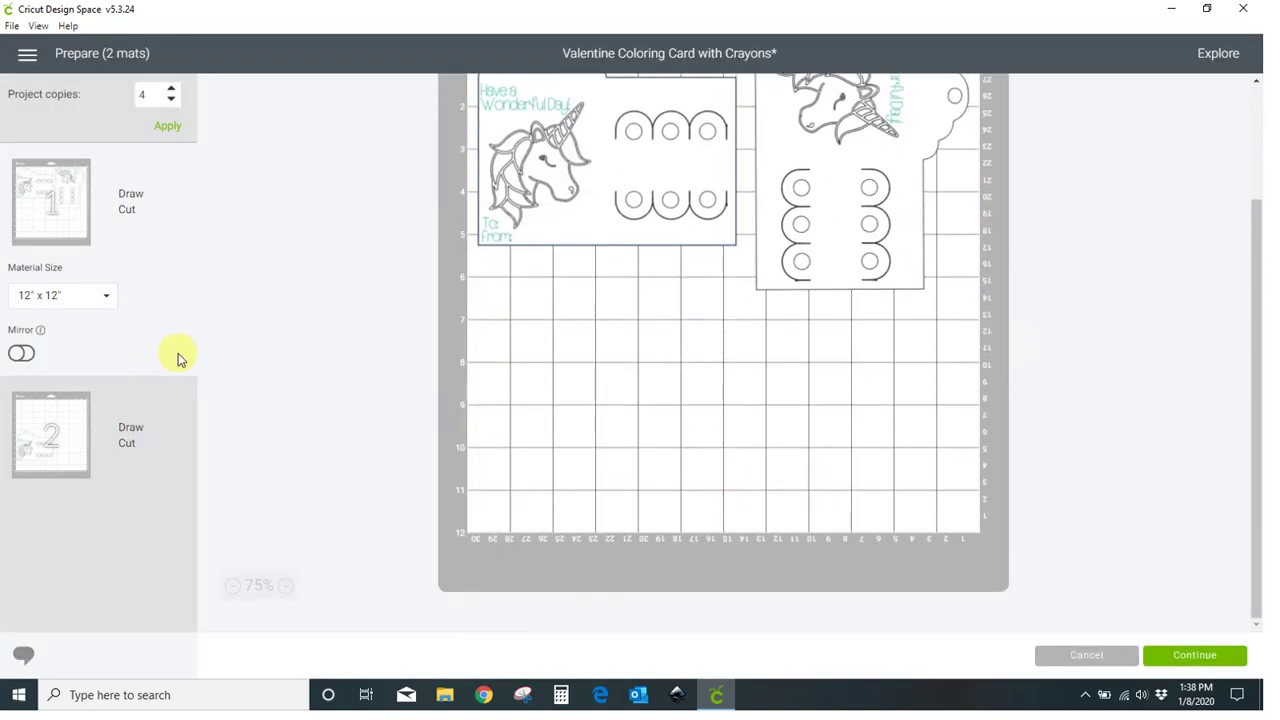
{"action": "scroll", "coordinate": [808, 344], "scroll_direction": "up", "scroll_amount": 3}
{"action": "left_click_drag", "start_coordinate": [609, 314], "coordinate": [894, 596]}
Move the last card remaining on mat 2 over to mat 1
{"action": "scroll", "coordinate": [900, 570], "scroll_direction": "down", "scroll_amount": 3}
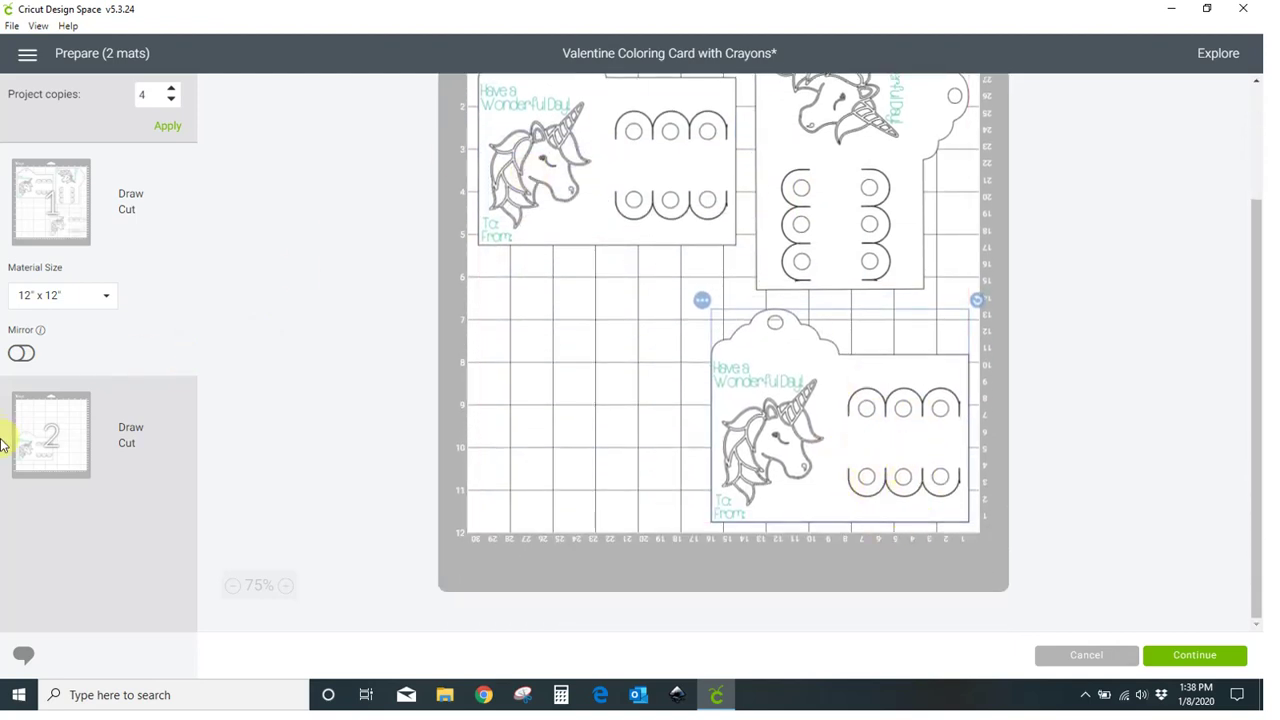
{"action": "left_click", "coordinate": [36, 445]}
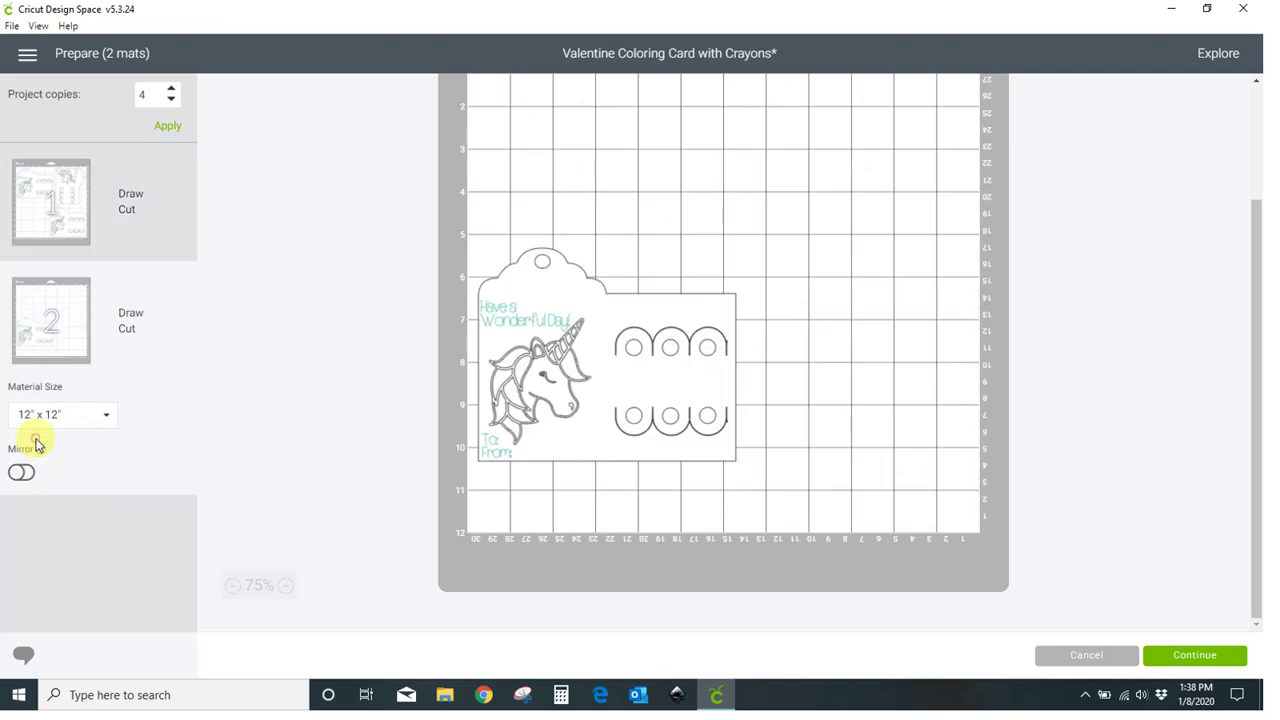
{"action": "left_click", "coordinate": [622, 351]}
{"action": "left_click", "coordinate": [466, 243]}
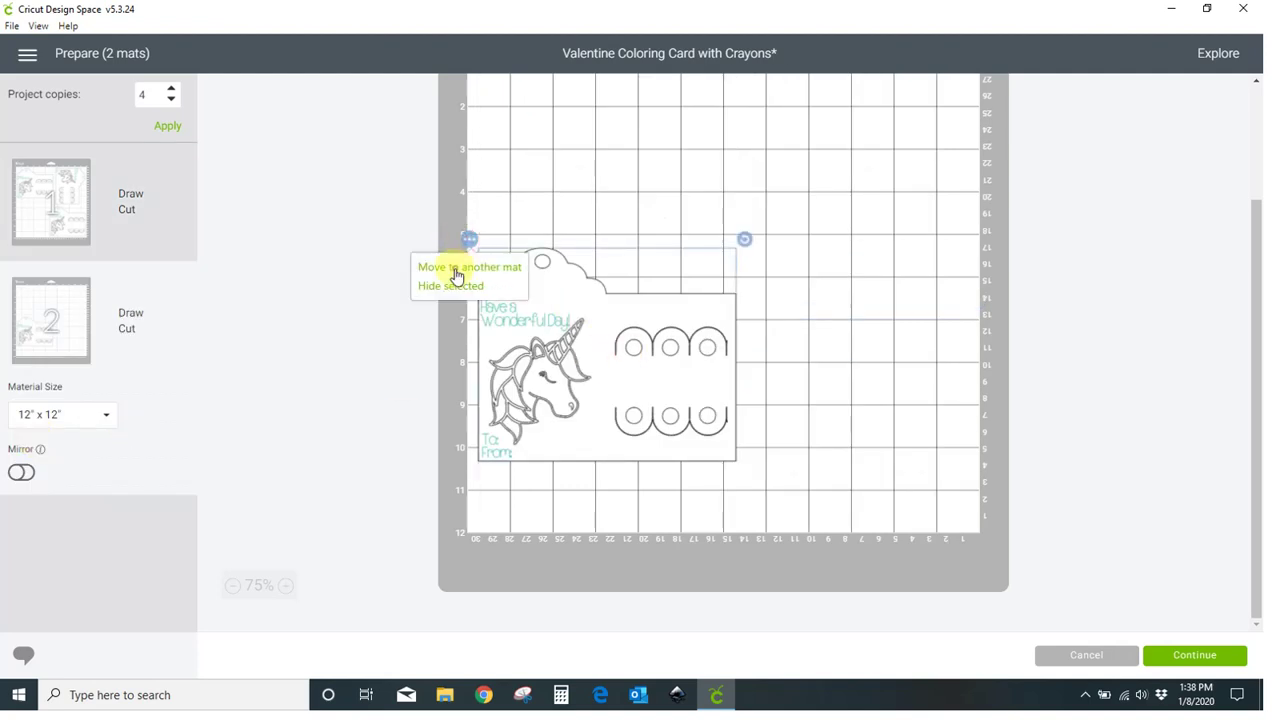
{"action": "left_click", "coordinate": [458, 266]}
{"action": "left_click", "coordinate": [425, 226]}
{"action": "left_click", "coordinate": [918, 317]}
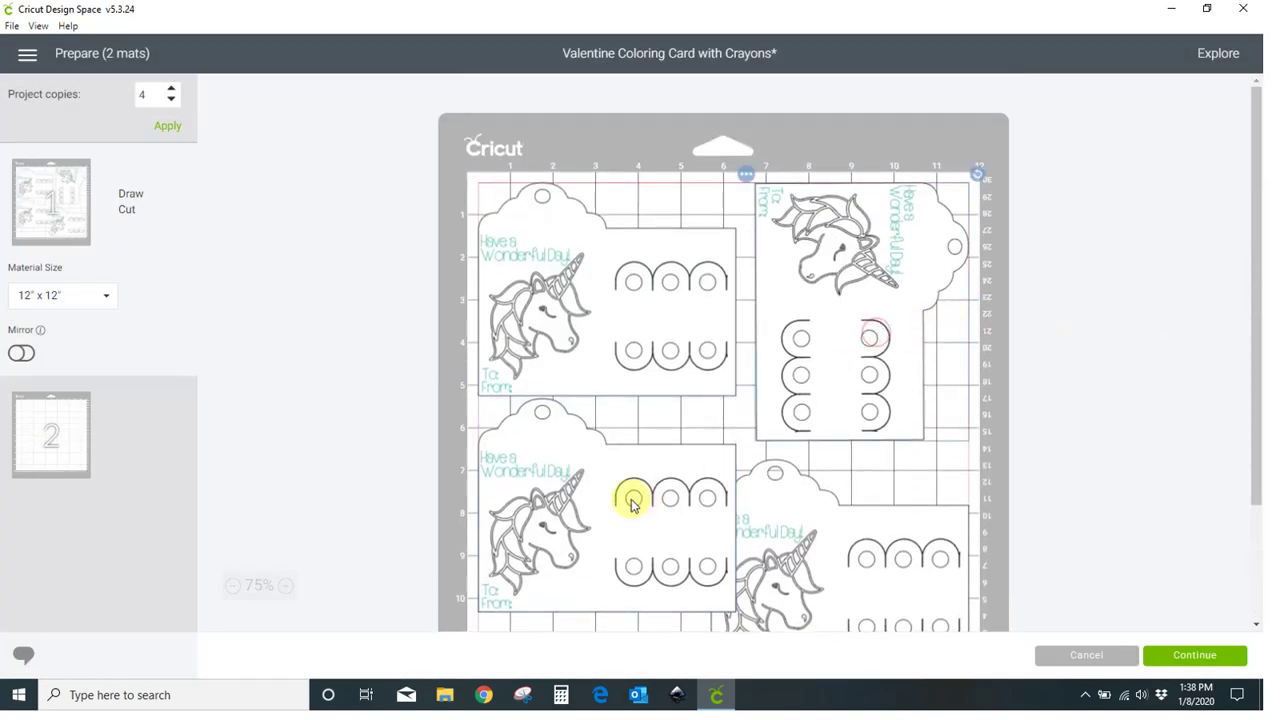
Rotate the lower-left card 90° and nudge it lower and left so it fits
{"action": "left_click_drag", "start_coordinate": [634, 500], "coordinate": [612, 514]}
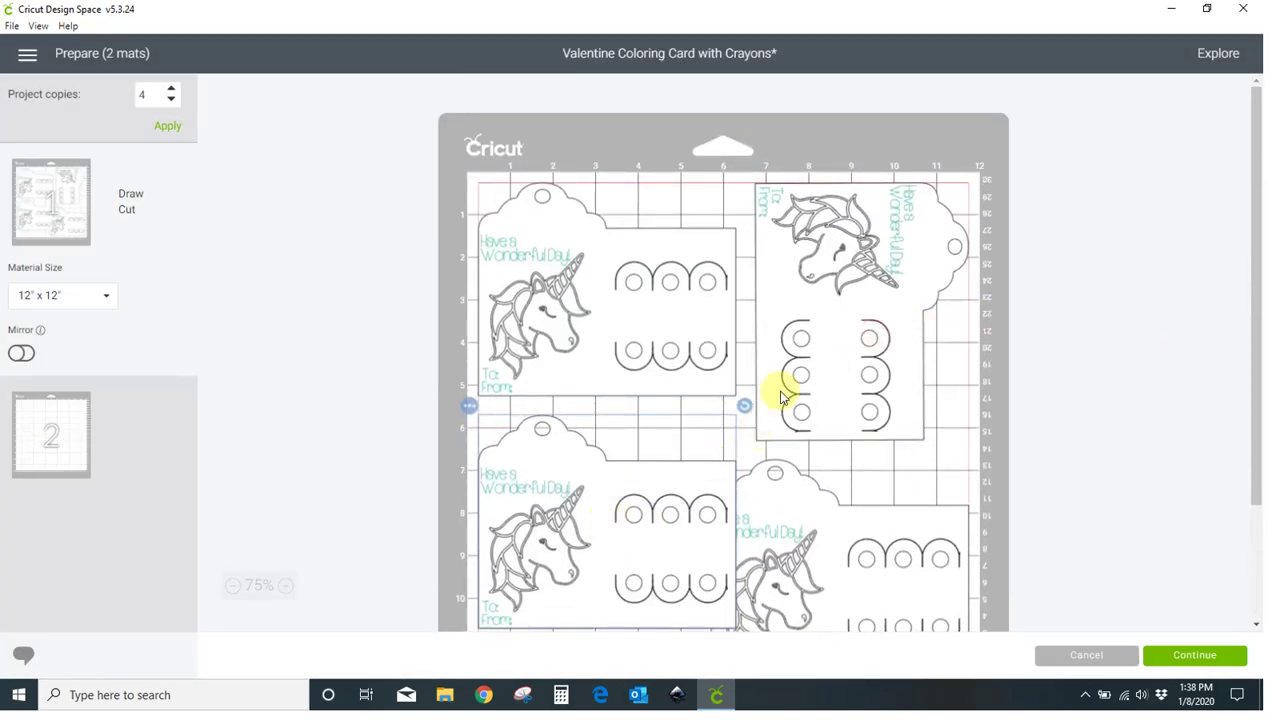
{"action": "scroll", "coordinate": [770, 385], "scroll_direction": "down", "scroll_amount": 2}
{"action": "left_click_drag", "start_coordinate": [744, 329], "coordinate": [680, 529]}
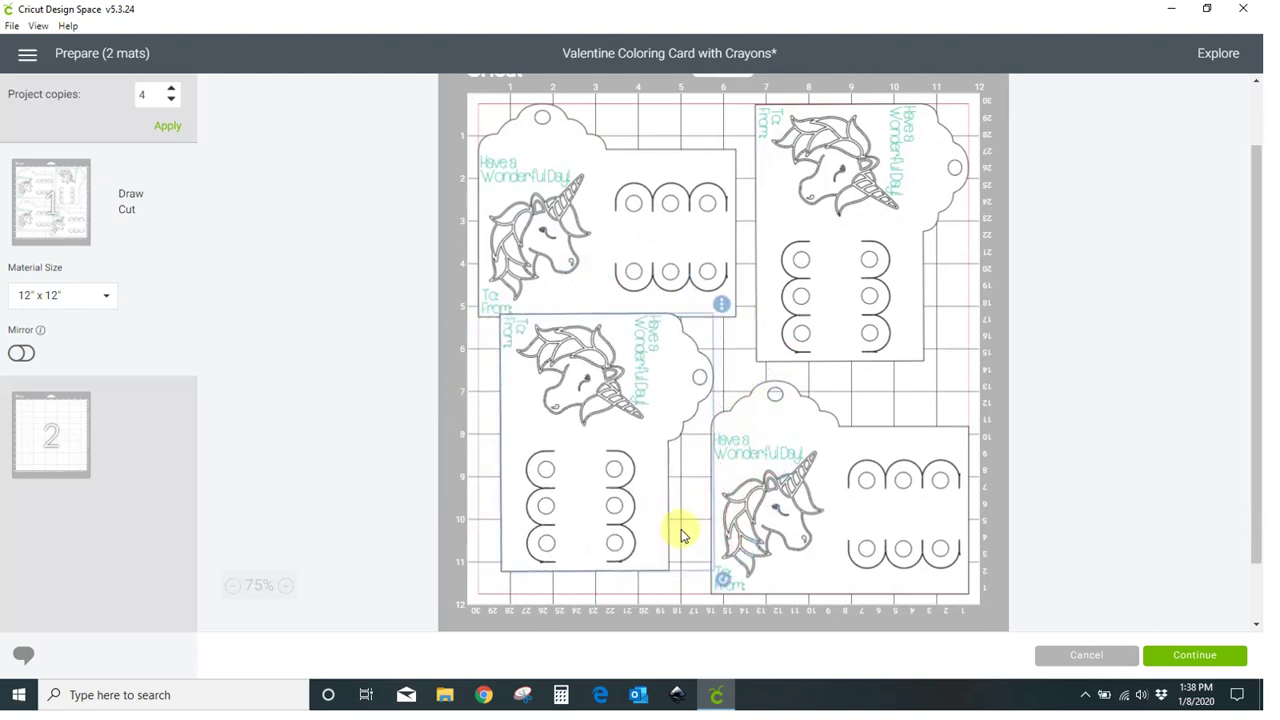
{"action": "left_click_drag", "start_coordinate": [620, 457], "coordinate": [531, 562]}
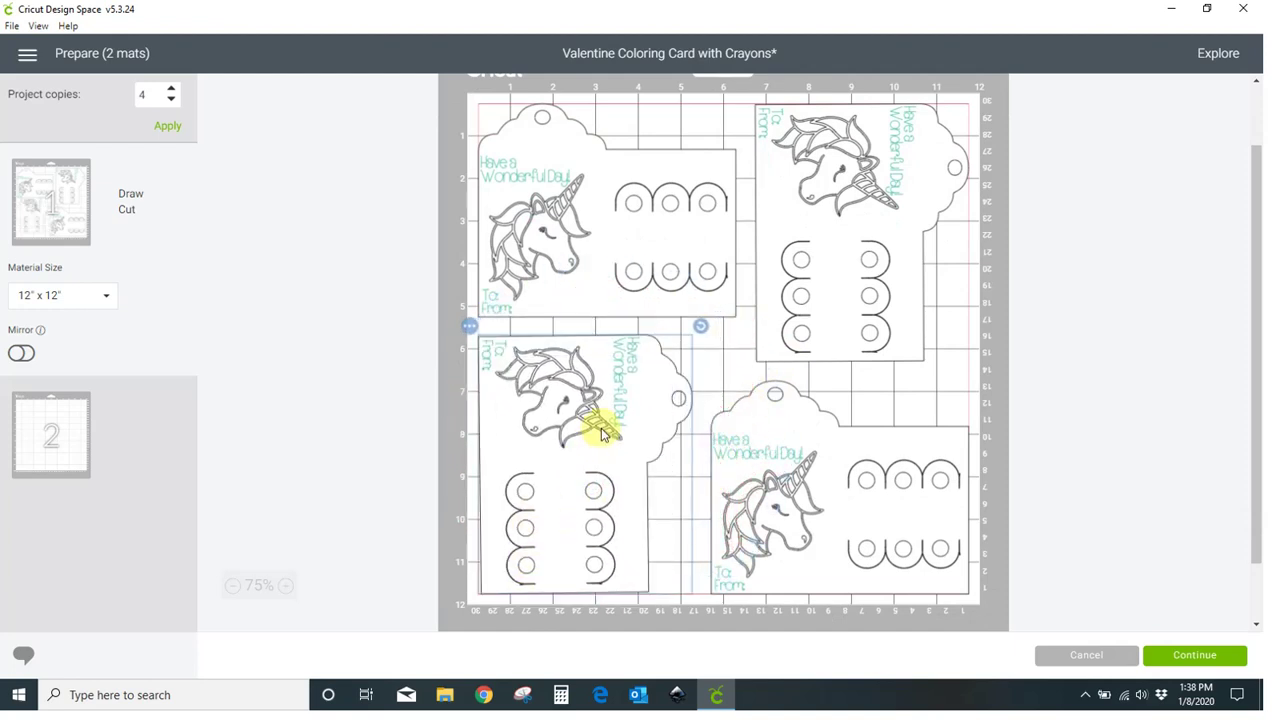
{"action": "scroll", "coordinate": [1075, 472], "scroll_direction": "up", "scroll_amount": 1}
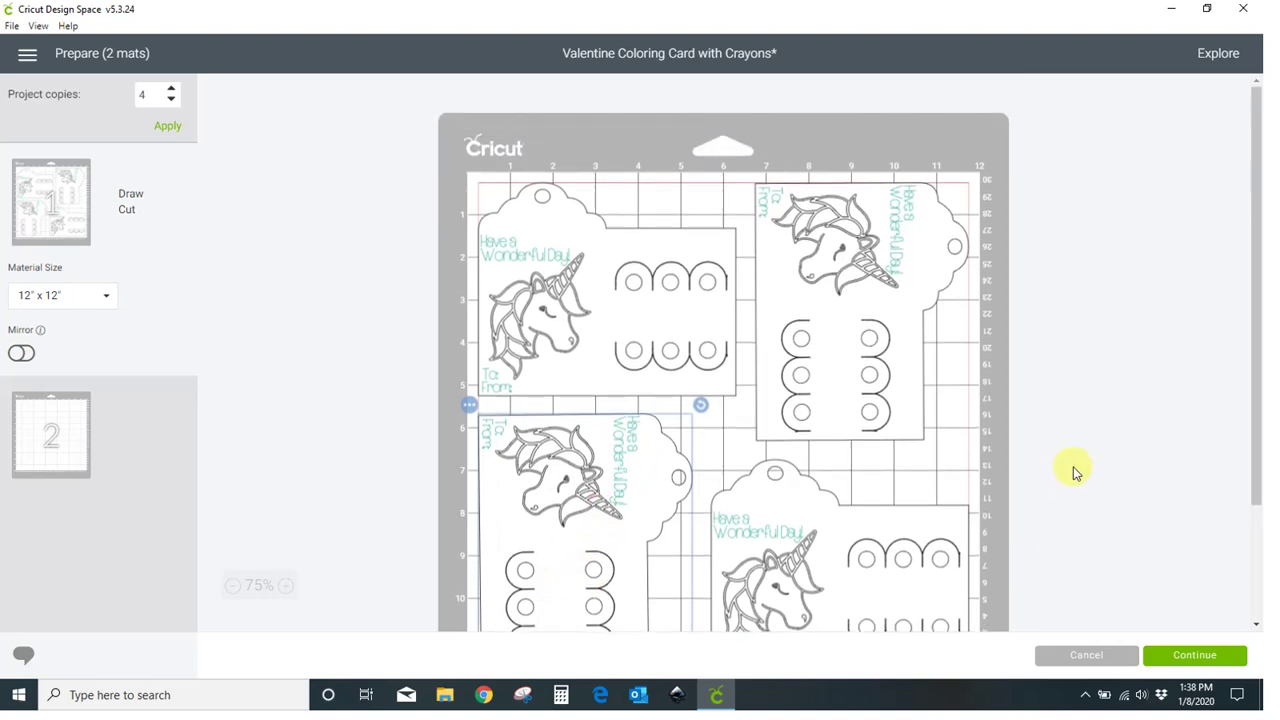
{"action": "scroll", "coordinate": [1075, 472], "scroll_direction": "down", "scroll_amount": 1}
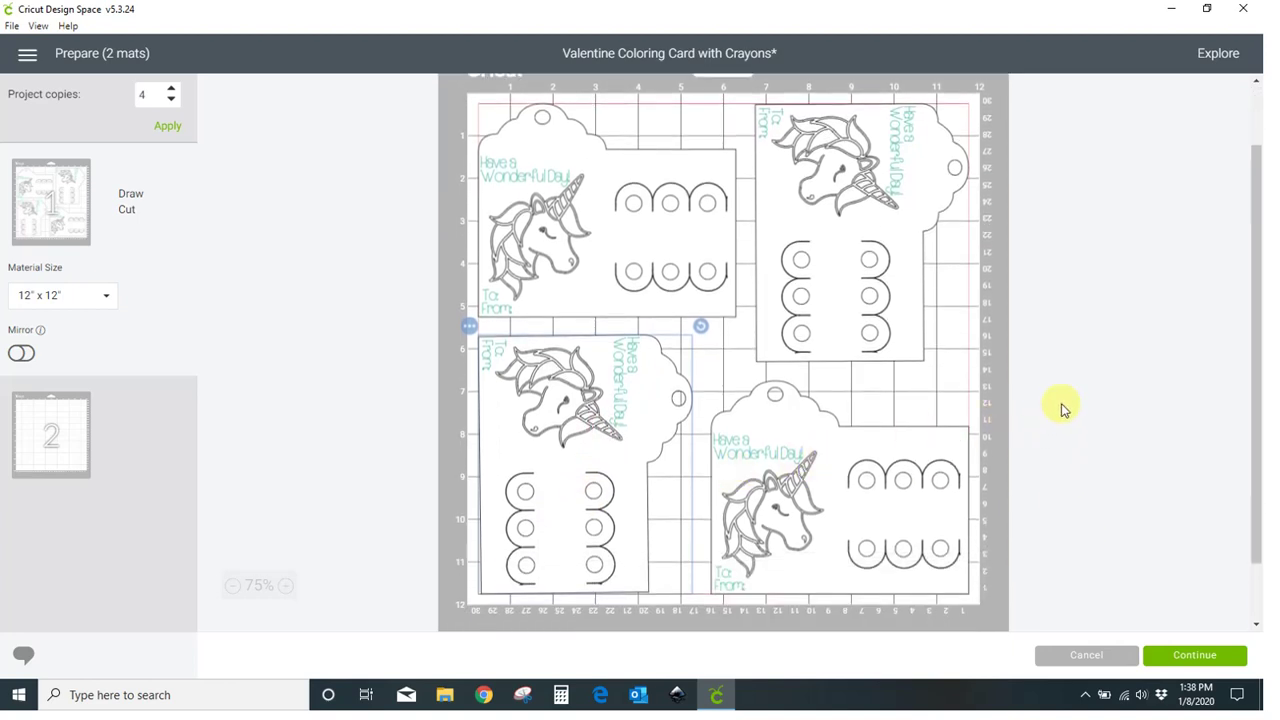
Continue from the single-mat preview to the Make screen's machine connection step
{"action": "left_click", "coordinate": [1168, 655]}
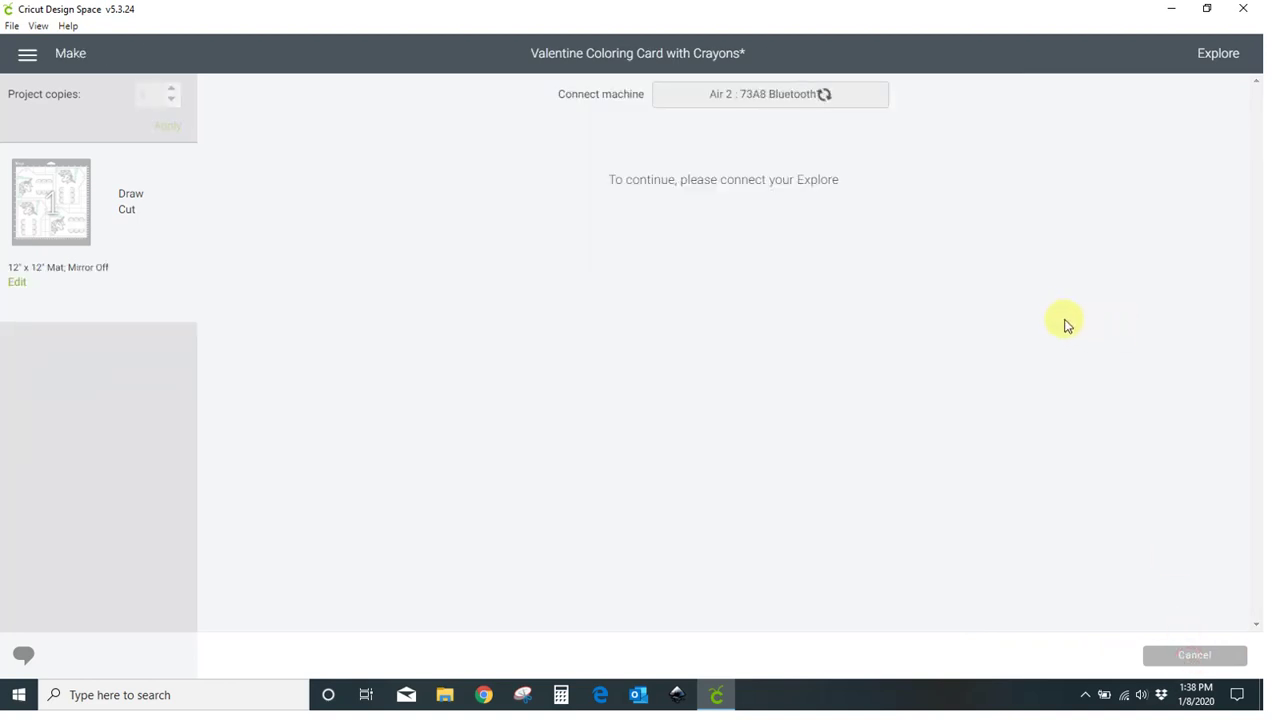